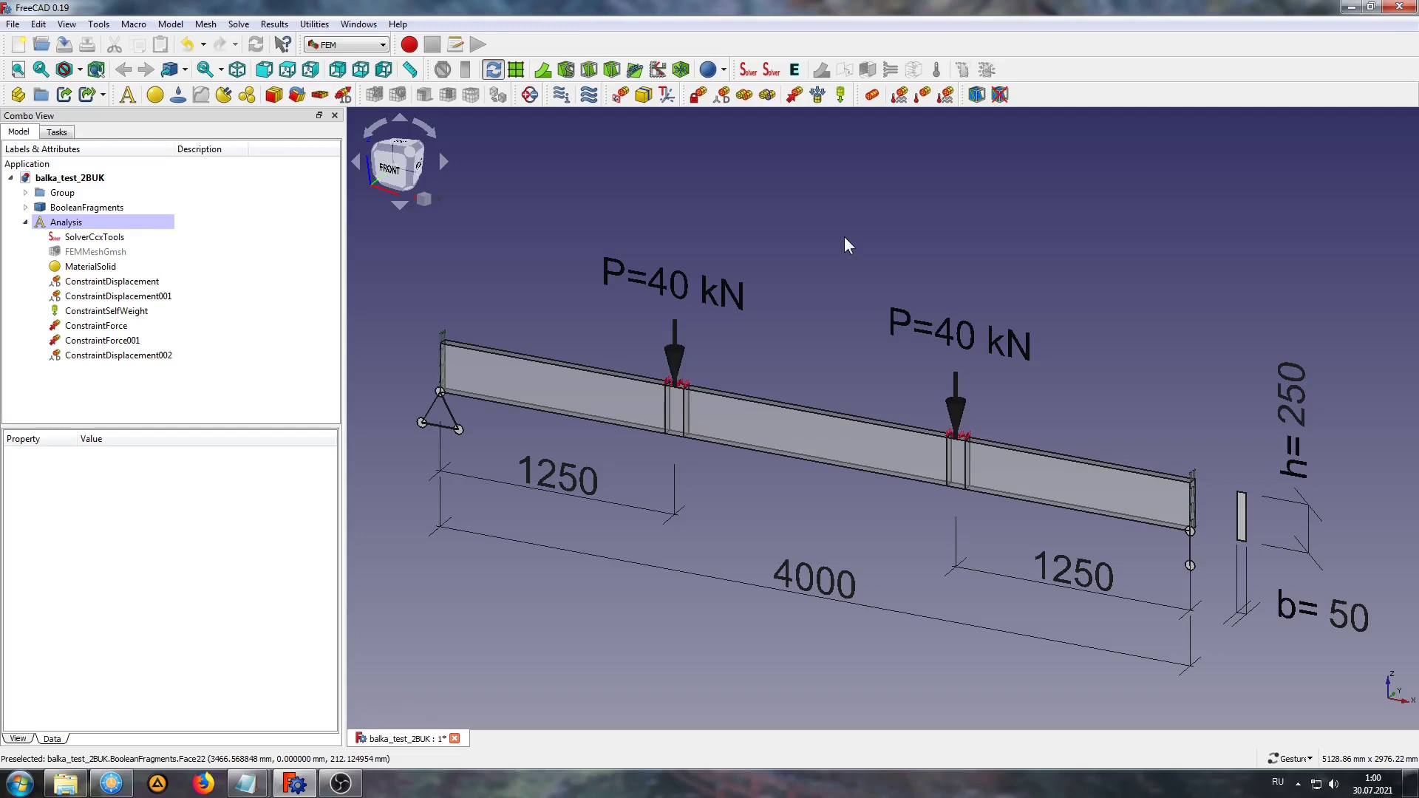
# Show the FEMMeshGmsh tetrahedral mesh and hide the Group of dimension, load and support annotations.
pyautogui.click(96, 251)
pyautogui.press('space')
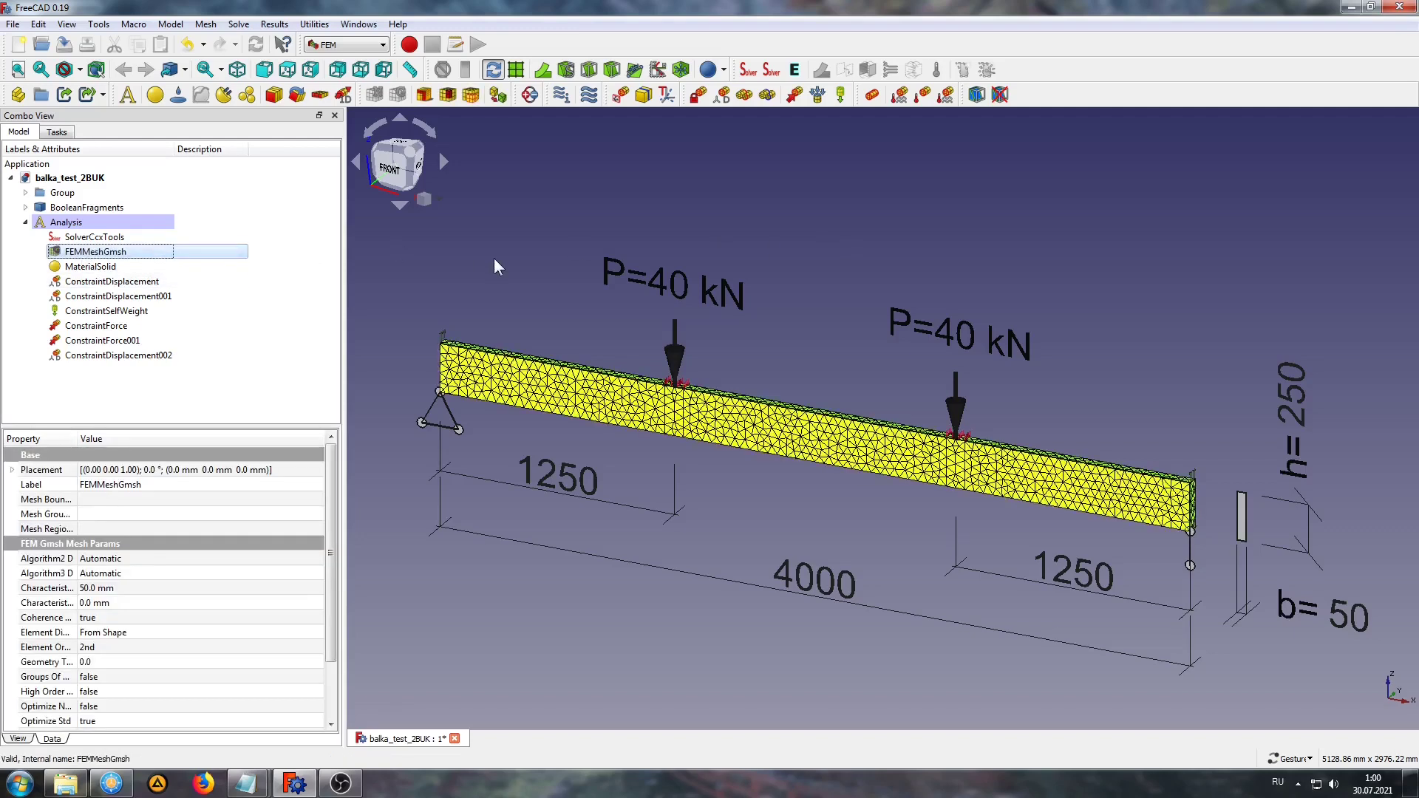
pyautogui.click(62, 192)
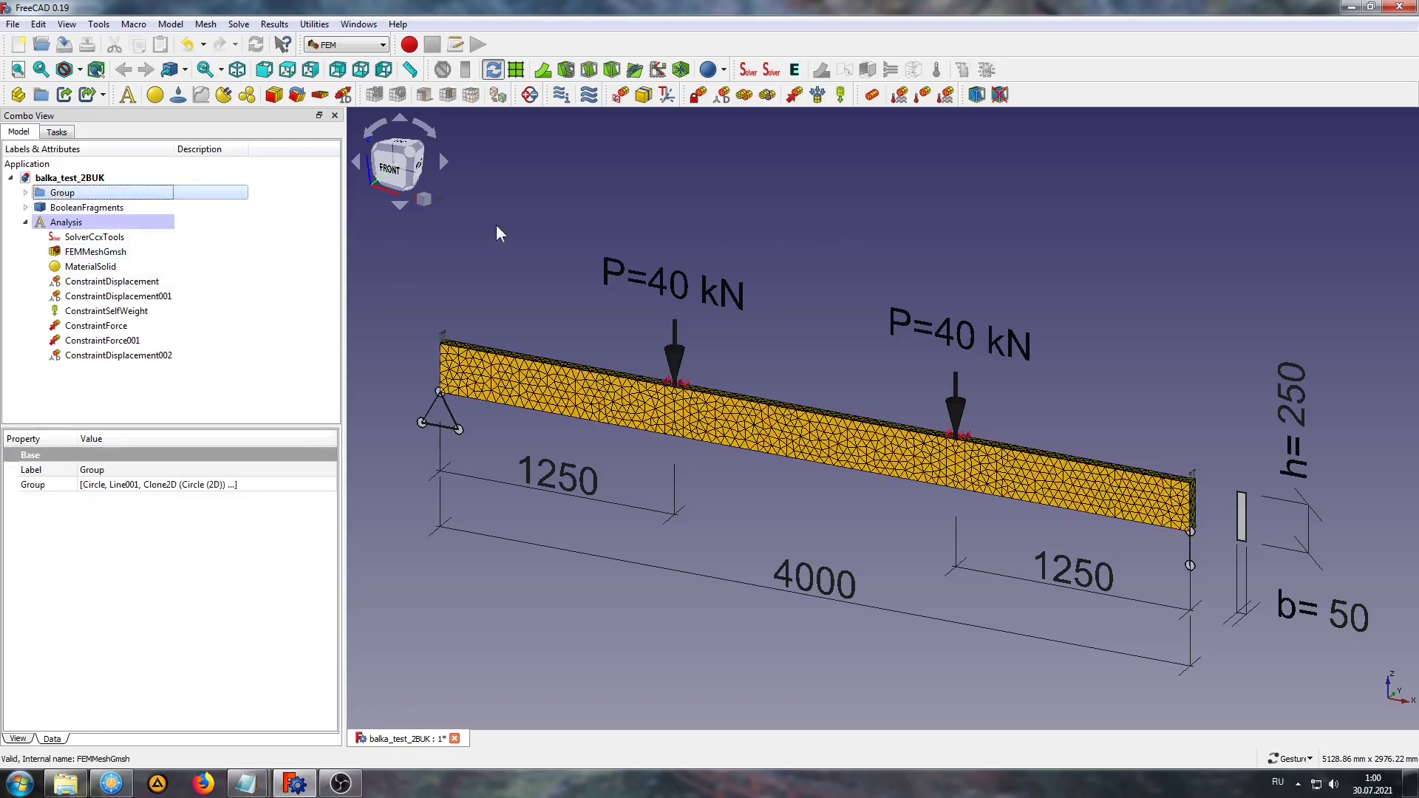
pyautogui.press('space')
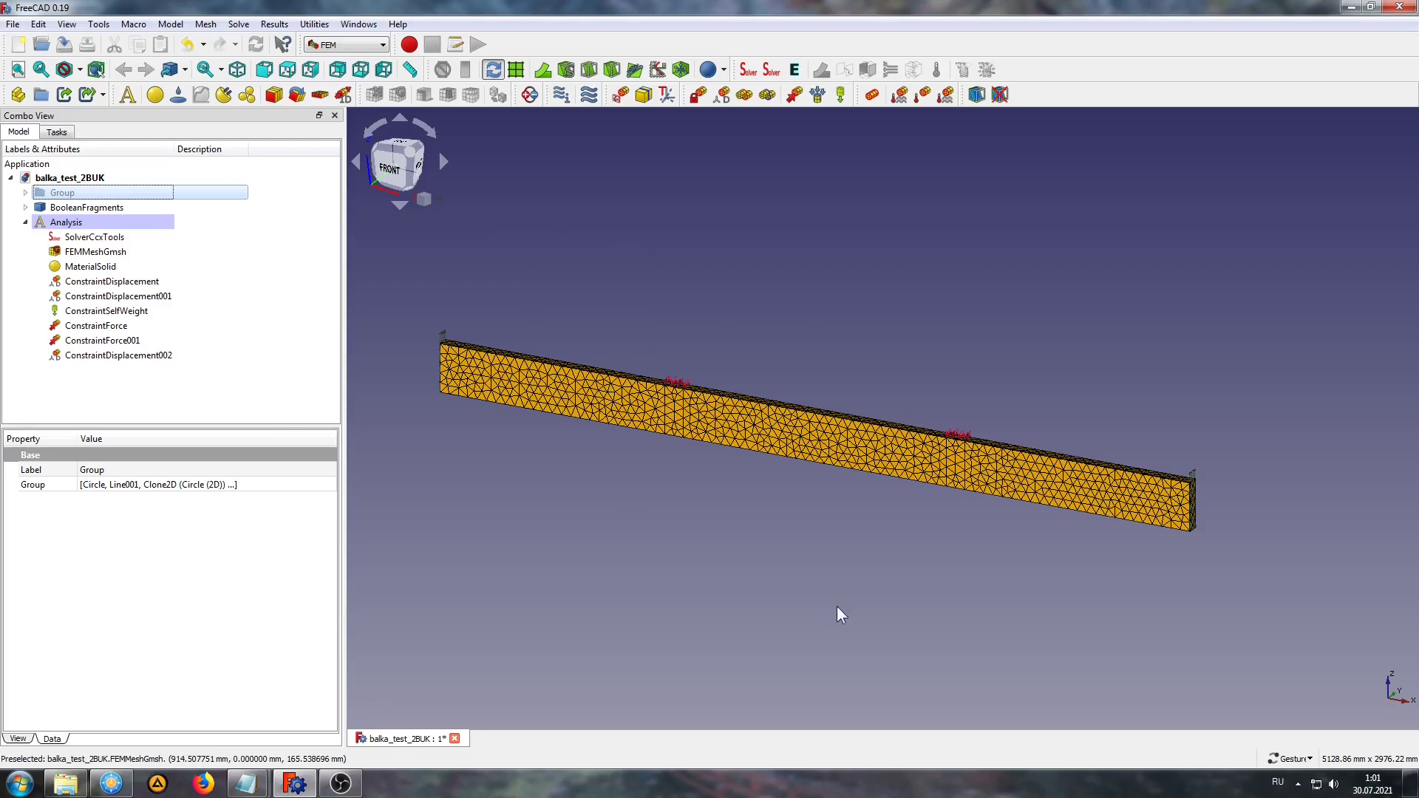
# Write the CalculiX input file from SolverCcxTools and open it in the editor.
pyautogui.doubleClick(96, 236)
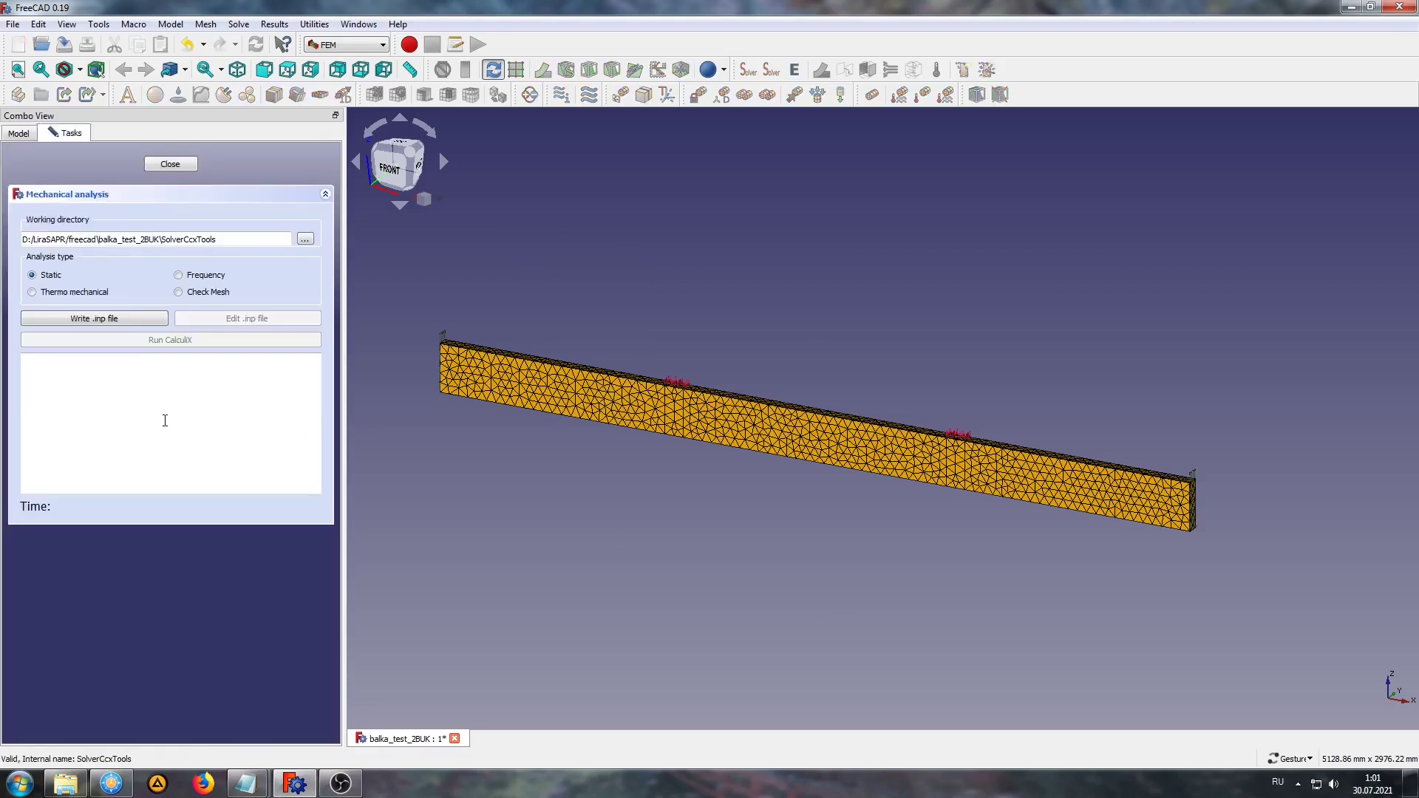
pyautogui.click(54, 320)
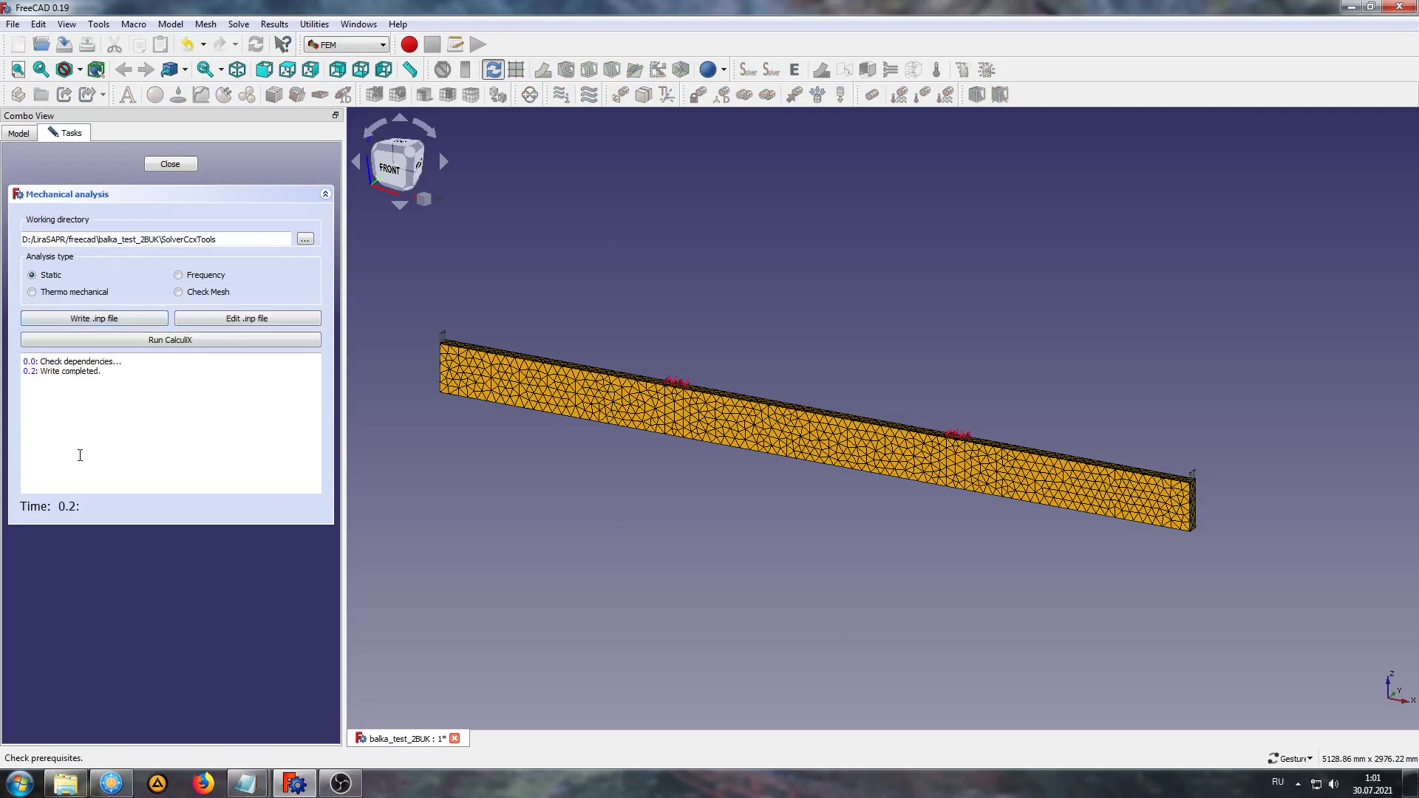
pyautogui.click(259, 323)
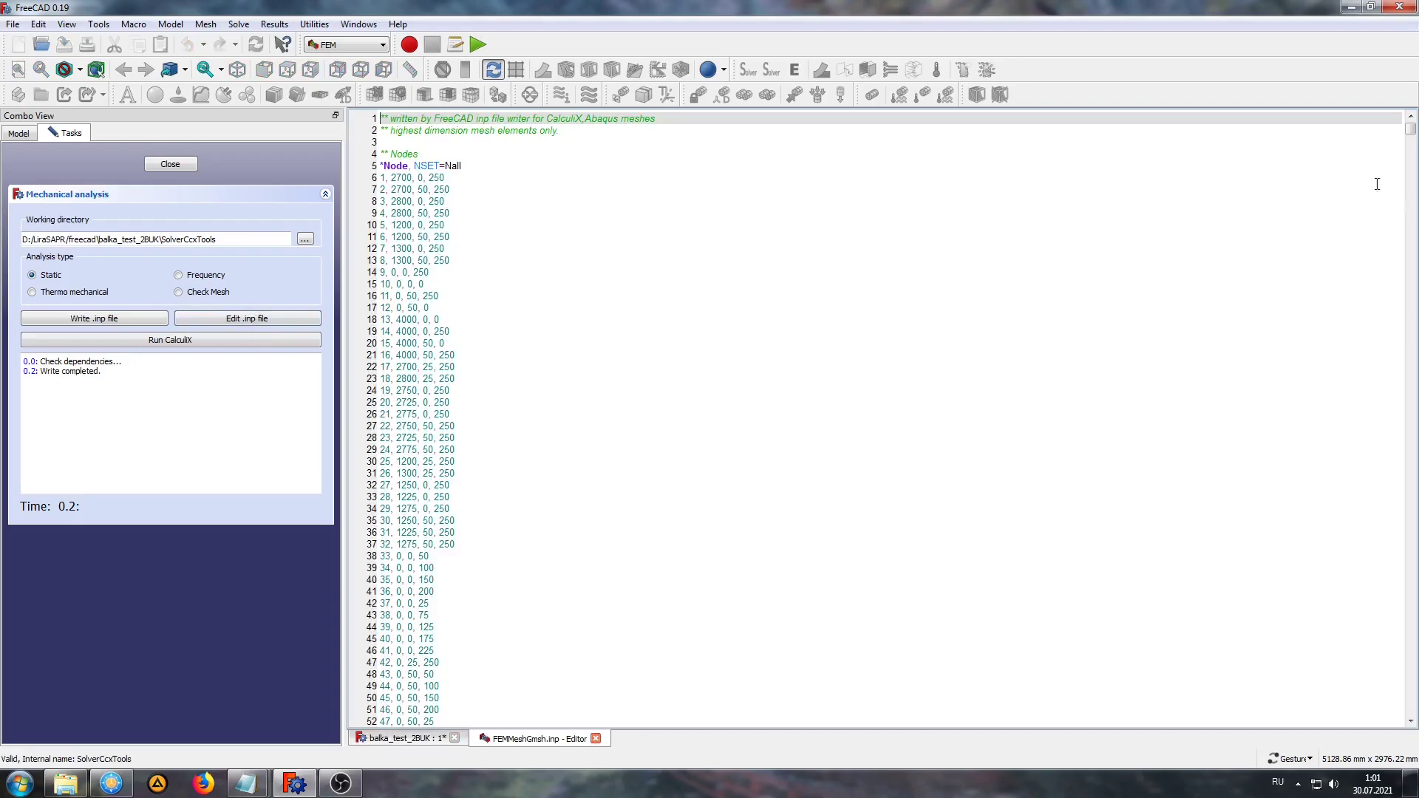
pyautogui.moveTo(1411, 127); pyautogui.dragTo(1413, 732)
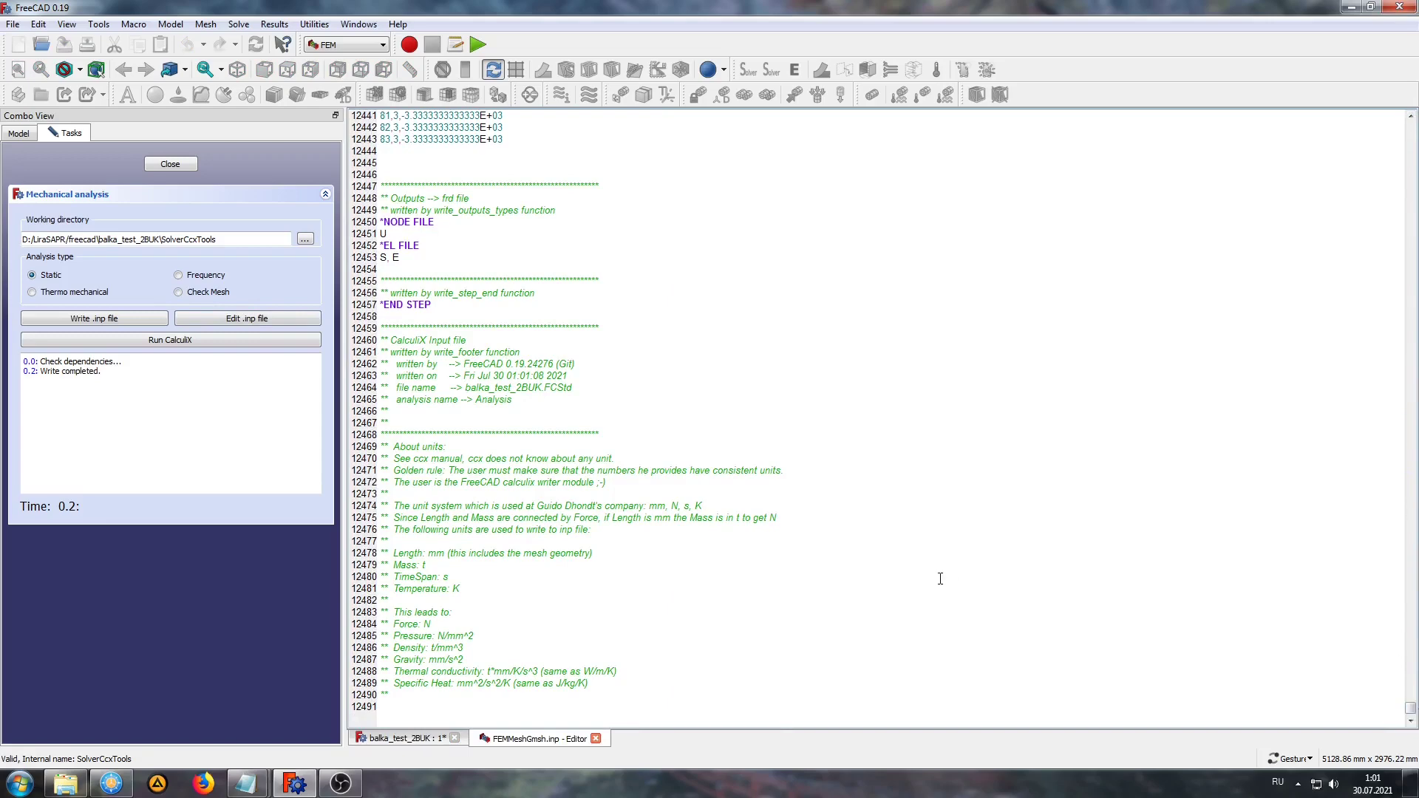
pyautogui.scroll(8, 941, 579)
pyautogui.scroll(9, 940, 579)
pyautogui.scroll(8, 941, 579)
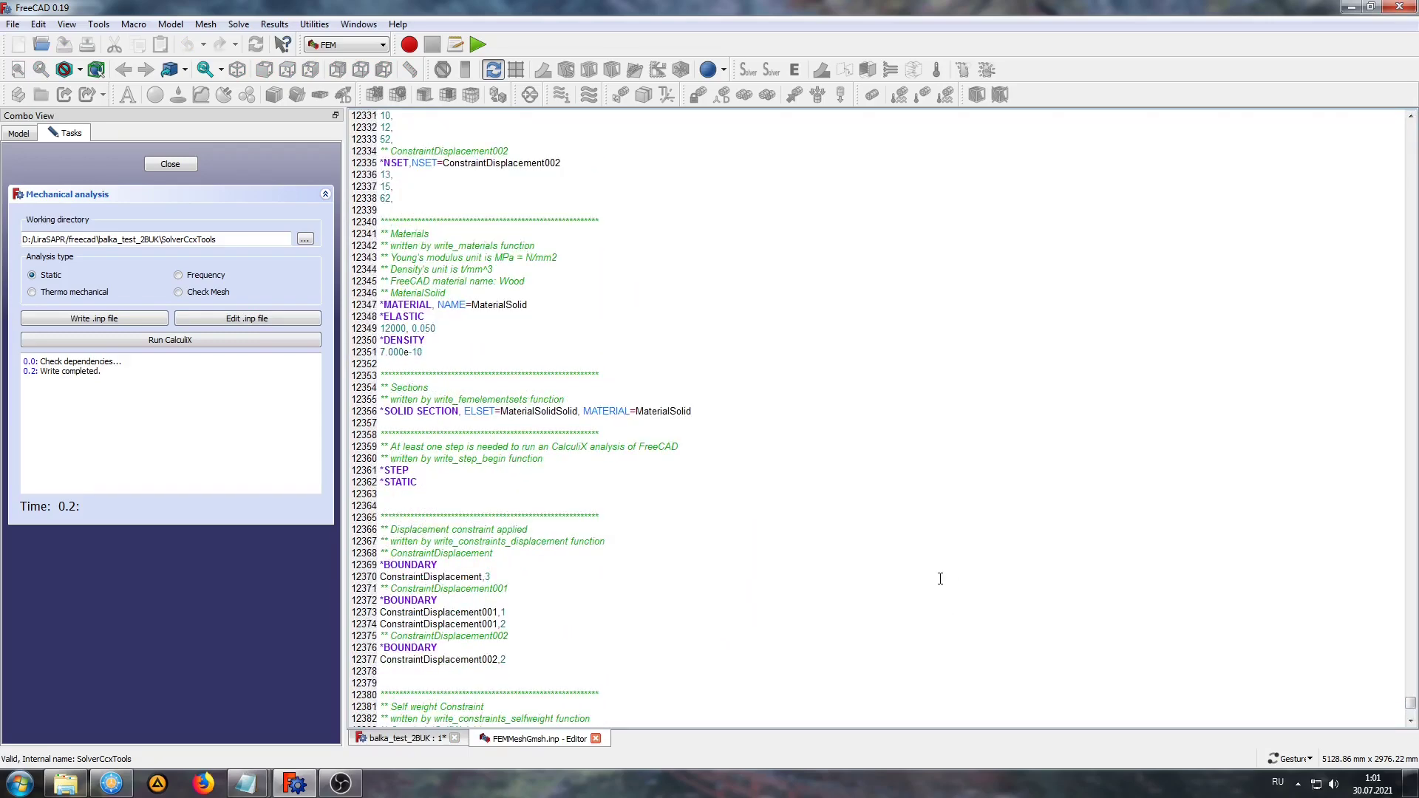
# Select the *STATIC keyword and copy the word BUCKLE from the Notepad note.
pyautogui.moveTo(380, 483); pyautogui.dragTo(424, 485)
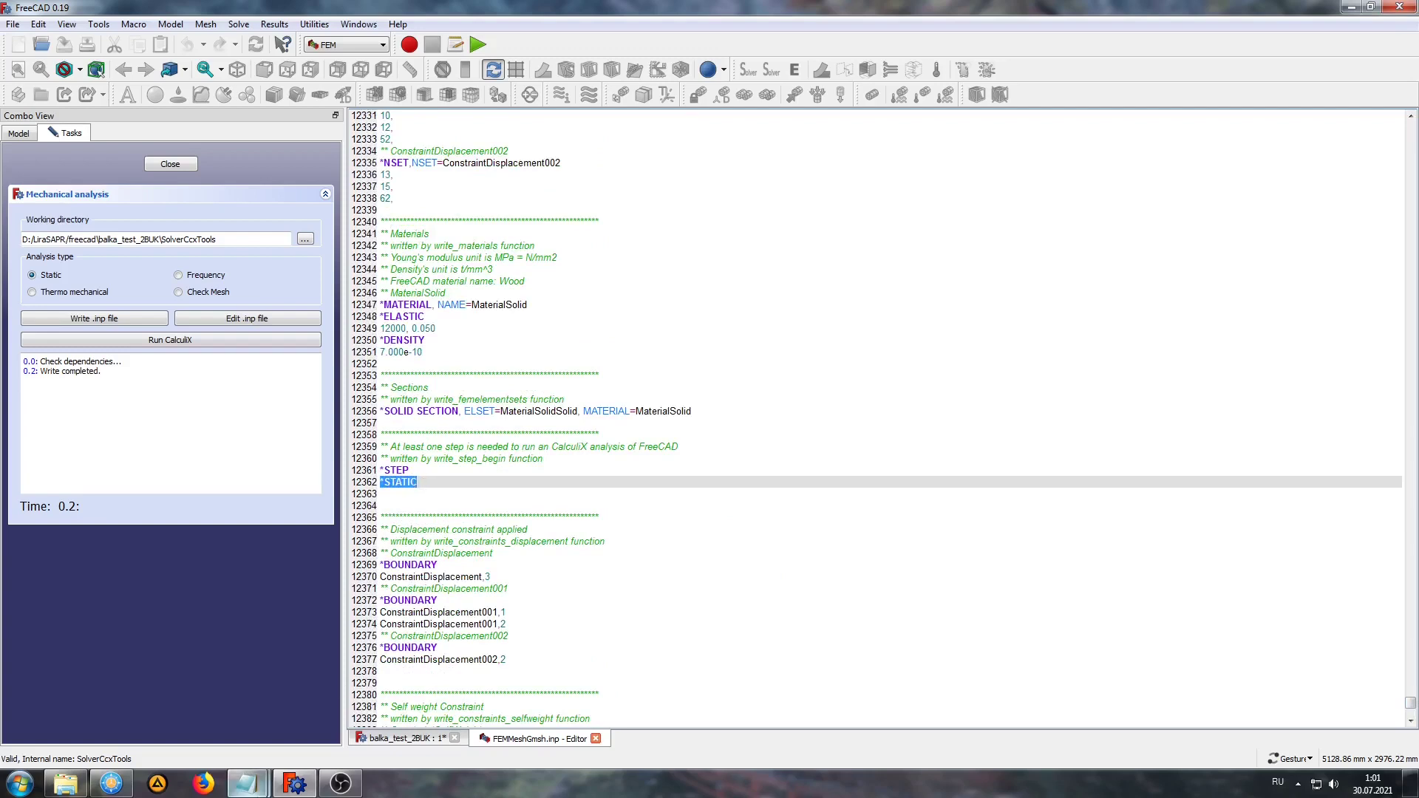
pyautogui.click(186, 716)
pyautogui.doubleClick(659, 189)
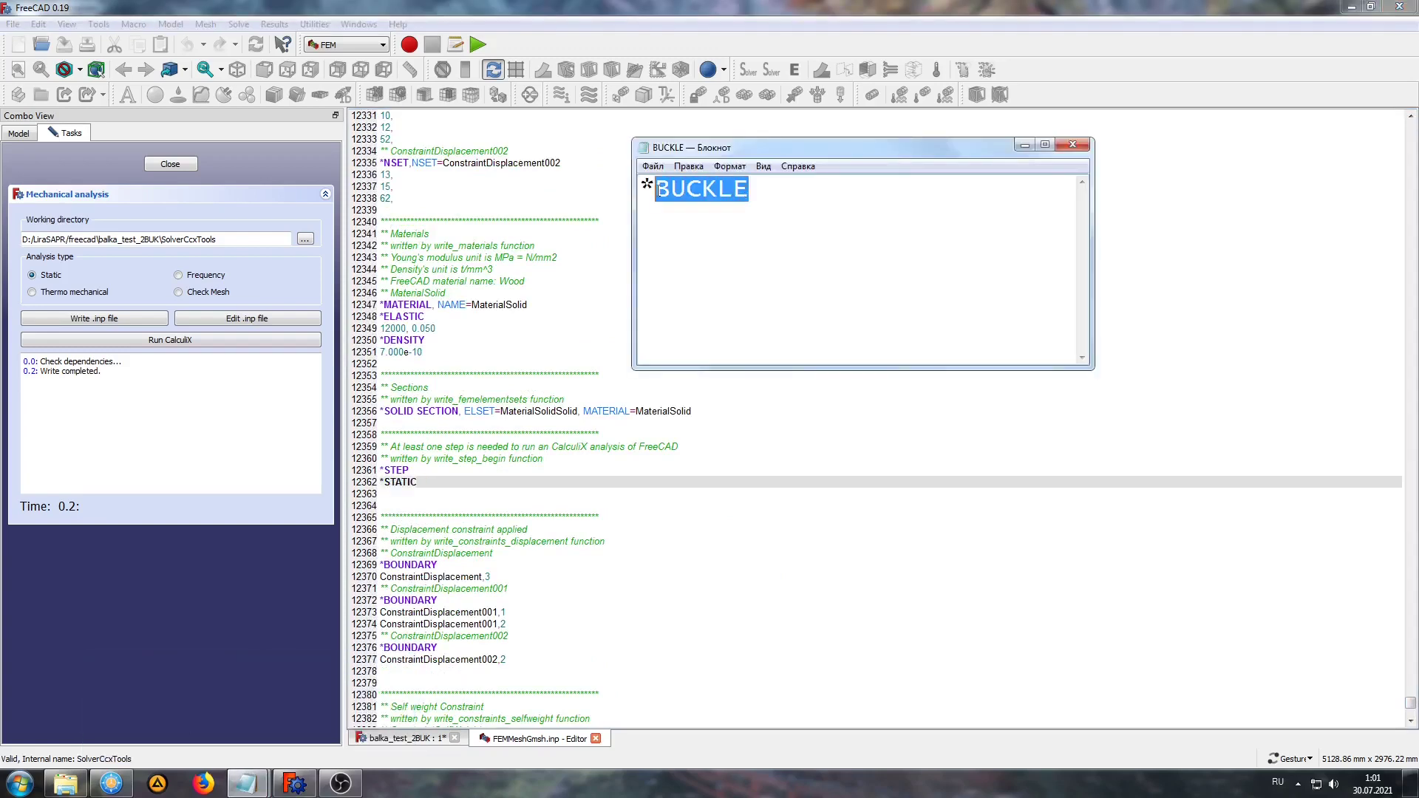
pyautogui.rightClick(712, 191)
pyautogui.click(739, 243)
# Replace STATIC with BUCKLE, add 3 on the next line, then close and save the file.
pyautogui.click(424, 483)
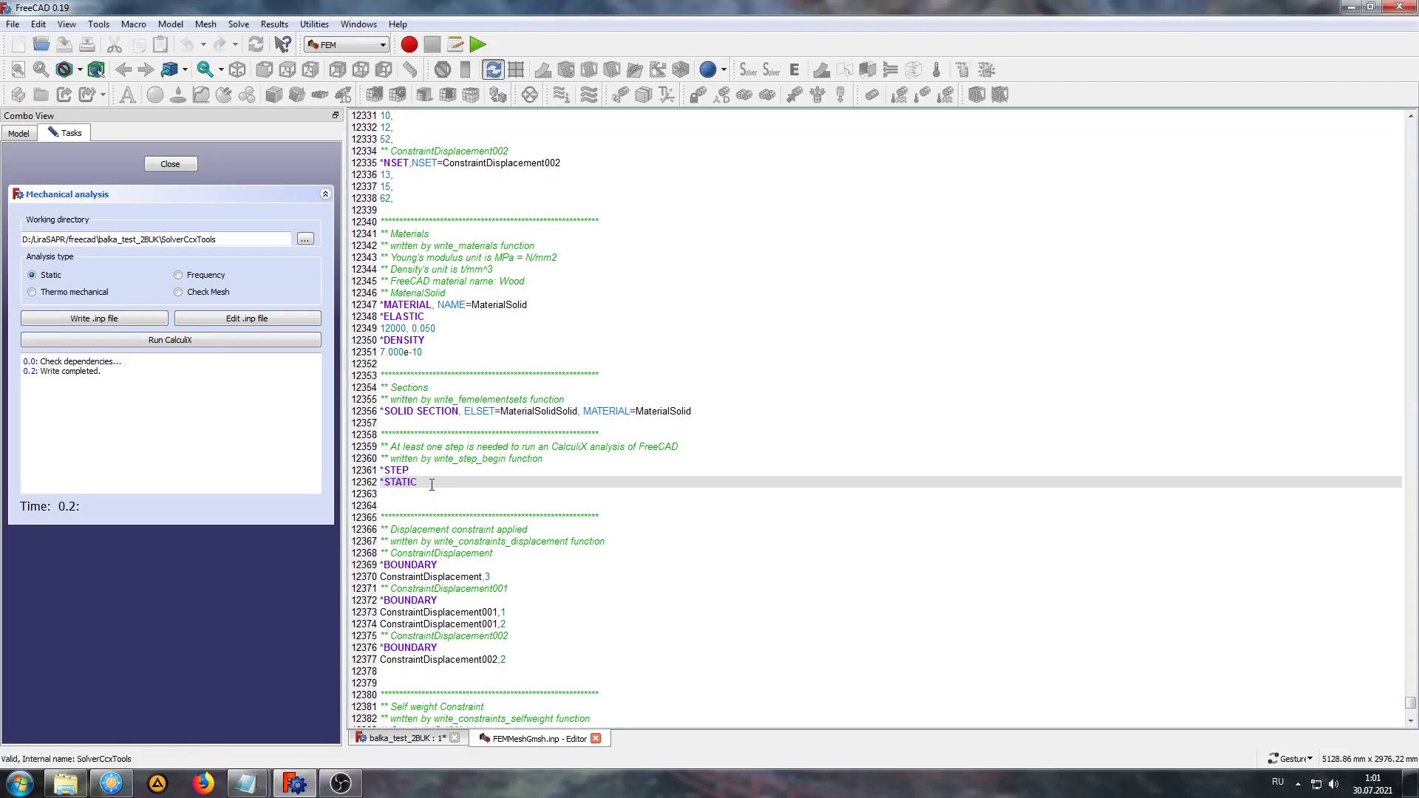
pyautogui.press('BackSpace')
pyautogui.press('BackSpace')
pyautogui.press('BackSpace')
pyautogui.press('BackSpace')
pyautogui.press('BackSpace')
pyautogui.press('BackSpace')
pyautogui.rightClick(423, 484)
pyautogui.click(455, 566)
pyautogui.click(387, 493)
pyautogui.write('3')
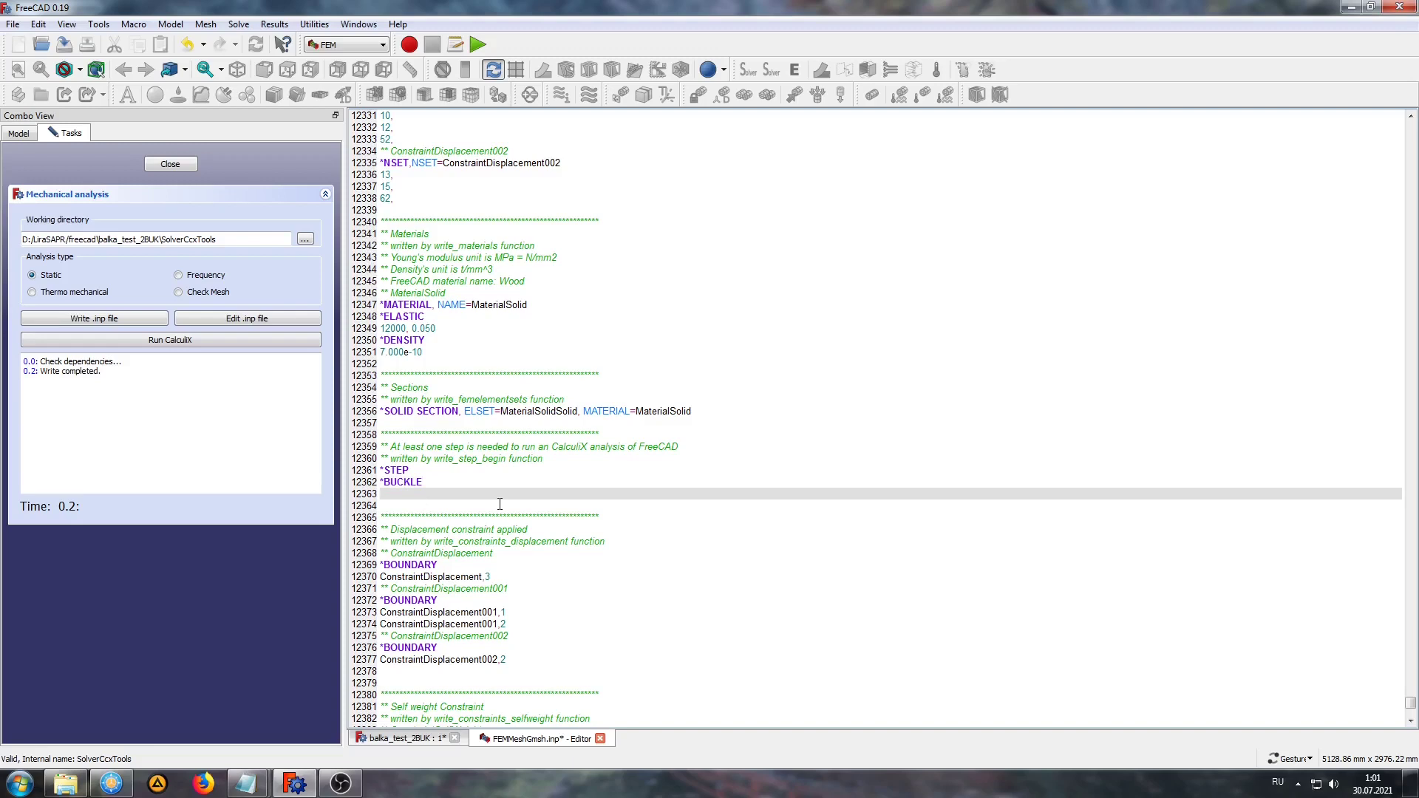
pyautogui.click(601, 740)
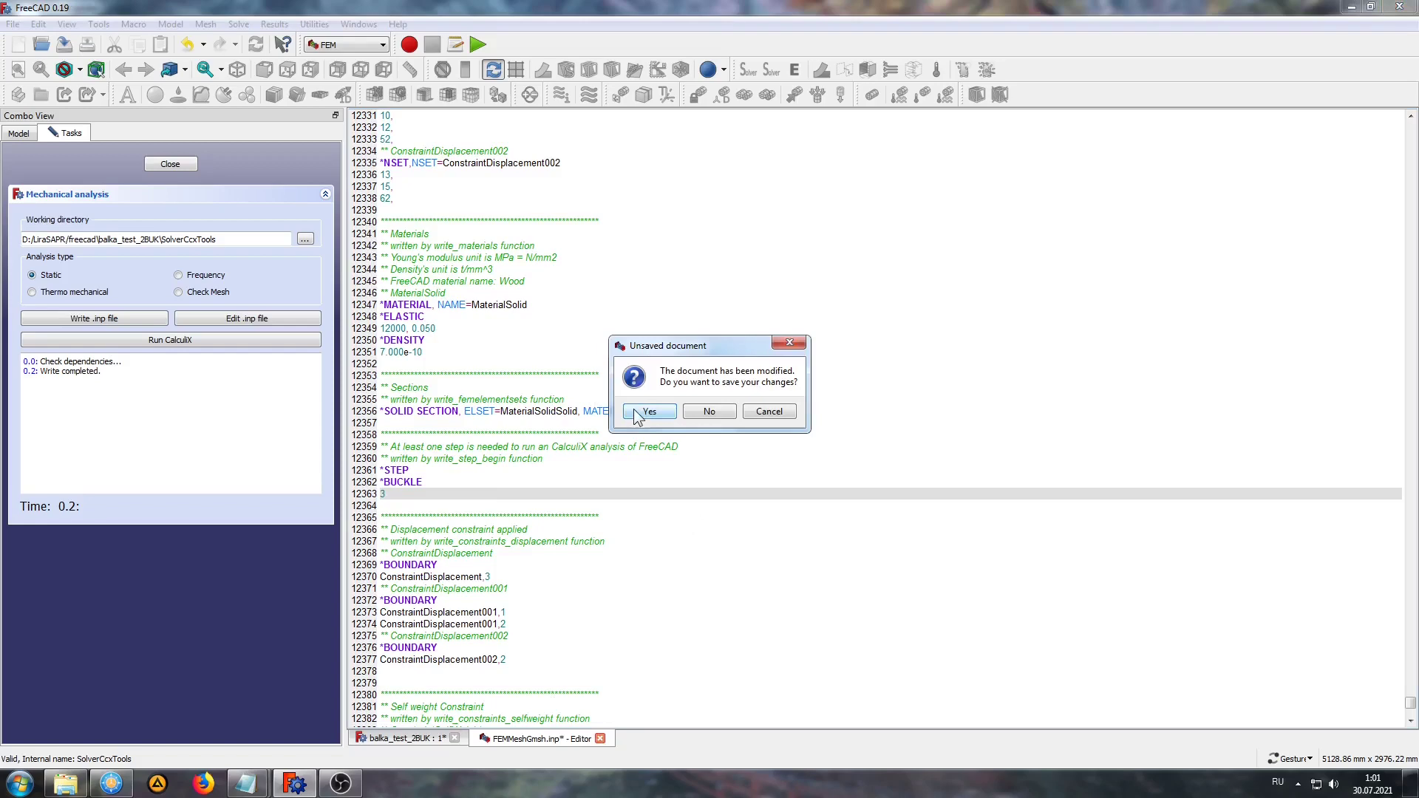
pyautogui.click(638, 414)
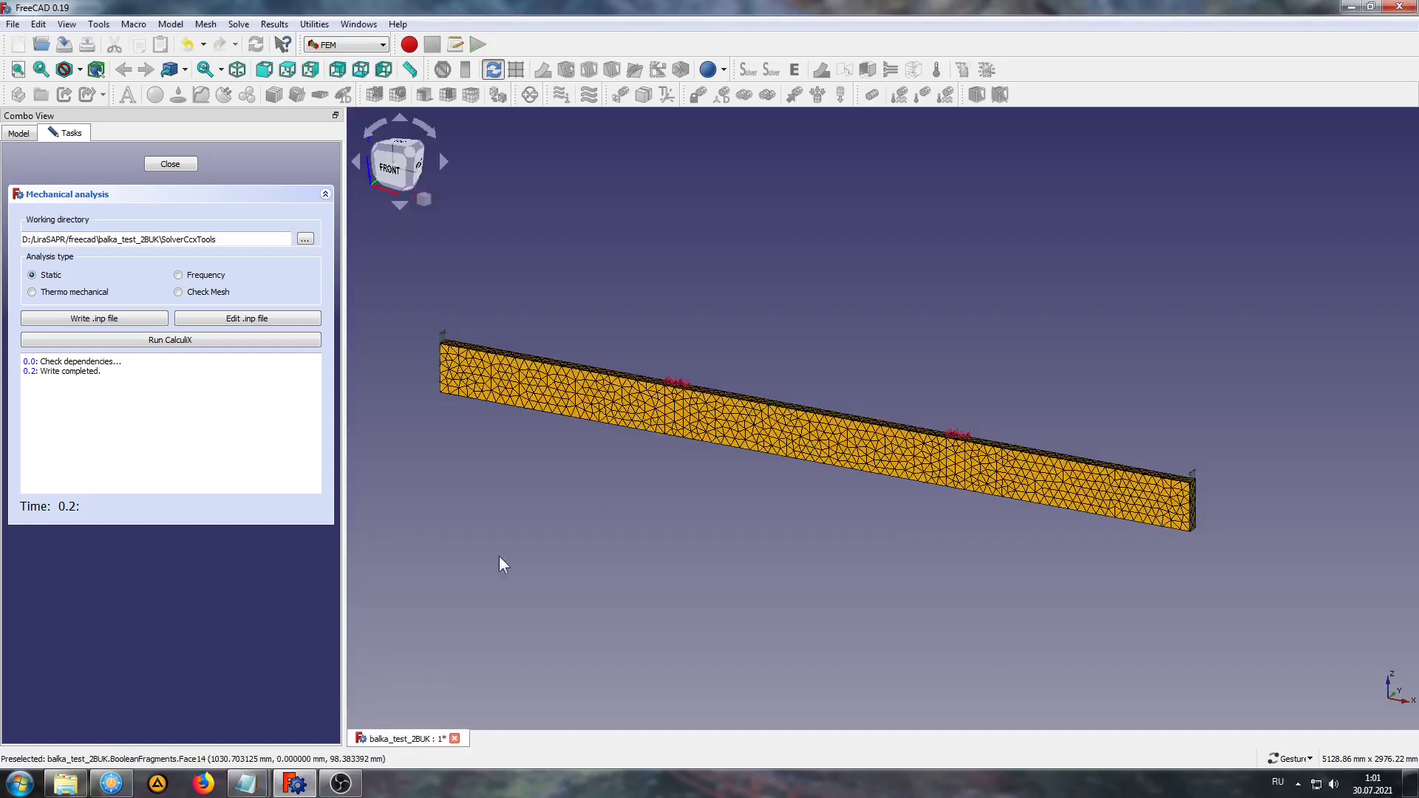
# Run the CalculiX buckling calculation and close the panel once it finishes without error.
pyautogui.click(156, 342)
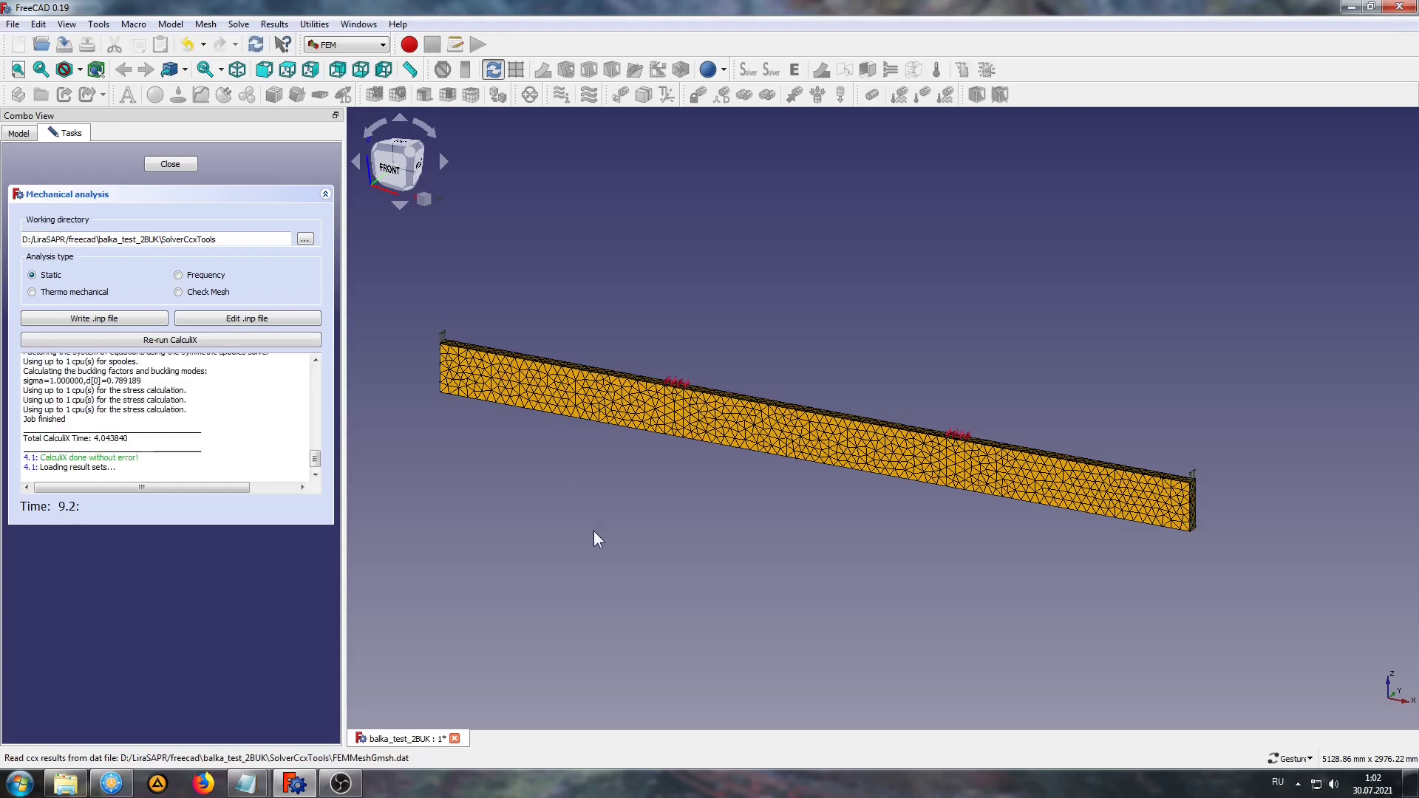
pyautogui.click(170, 164)
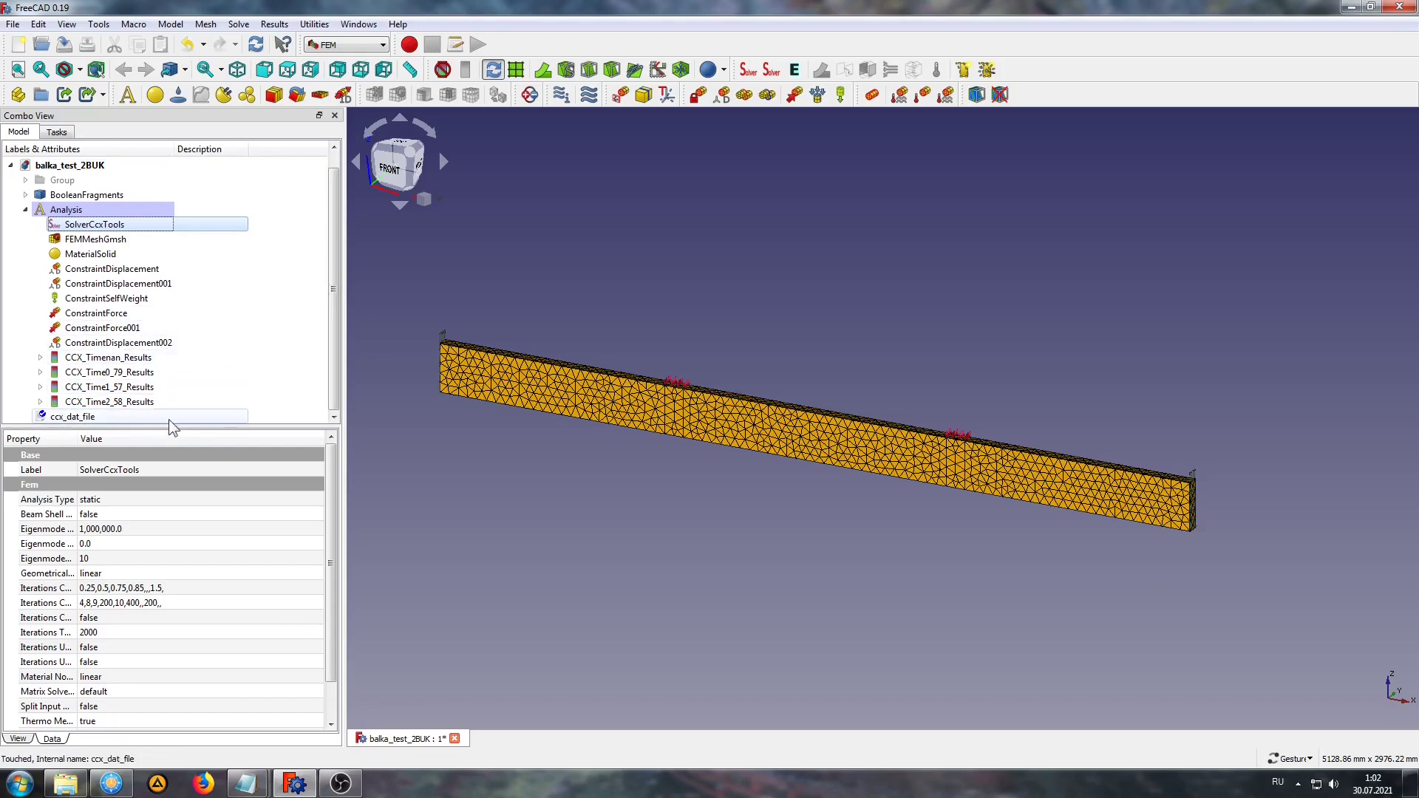
# Preview CCX_Timenan_Results as an exaggerated deformed shape, then close it.
pyautogui.click(89, 357)
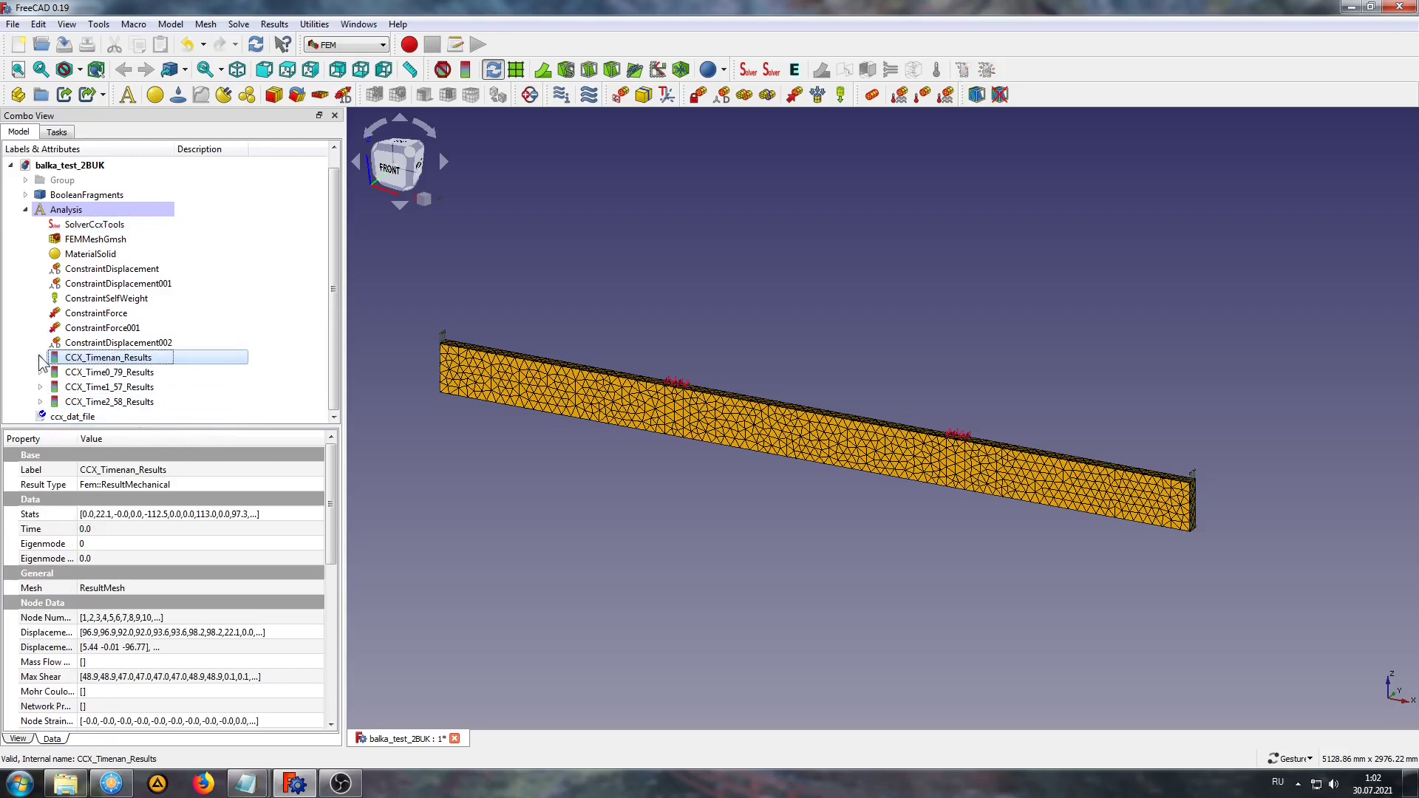
pyautogui.doubleClick(77, 358)
pyautogui.click(32, 447)
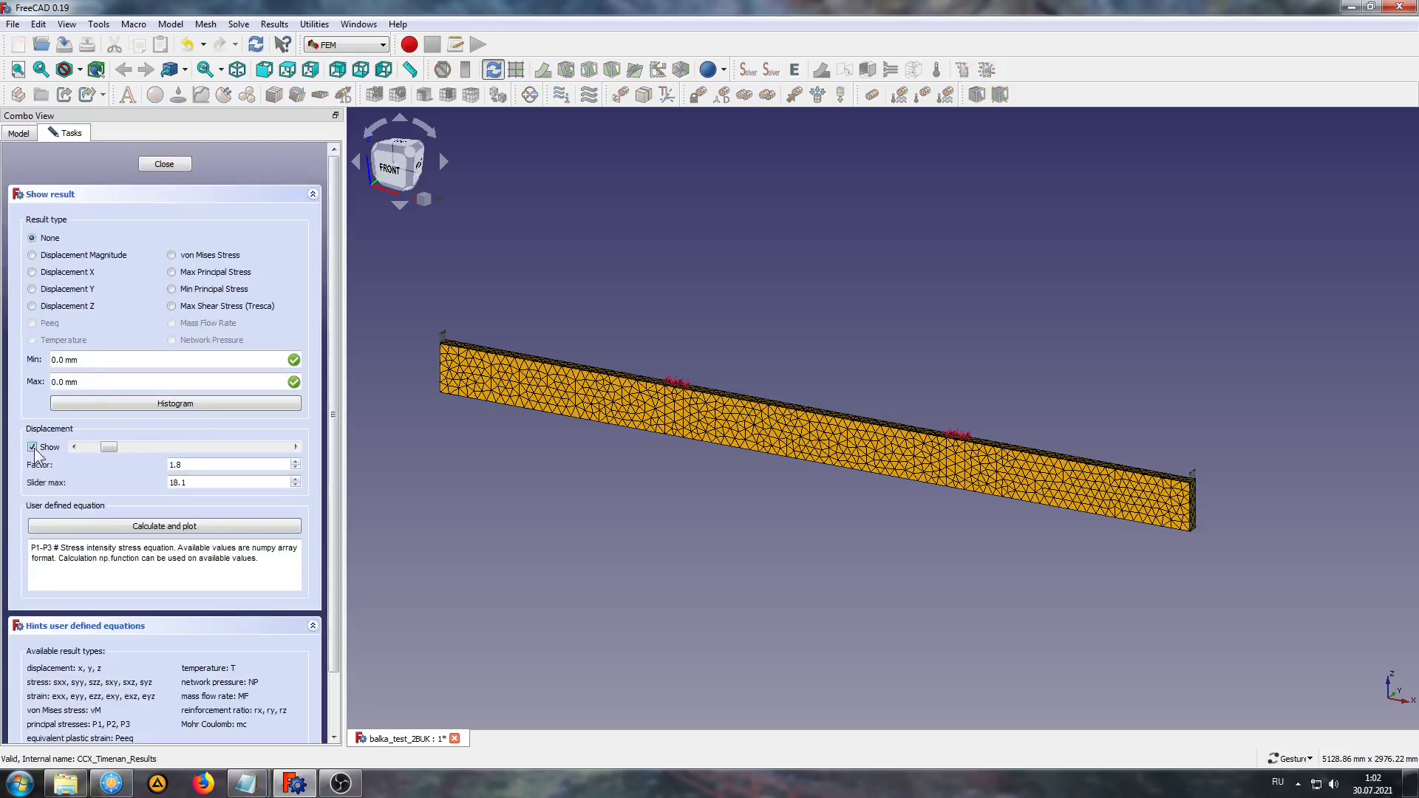
pyautogui.moveTo(110, 448); pyautogui.dragTo(175, 457)
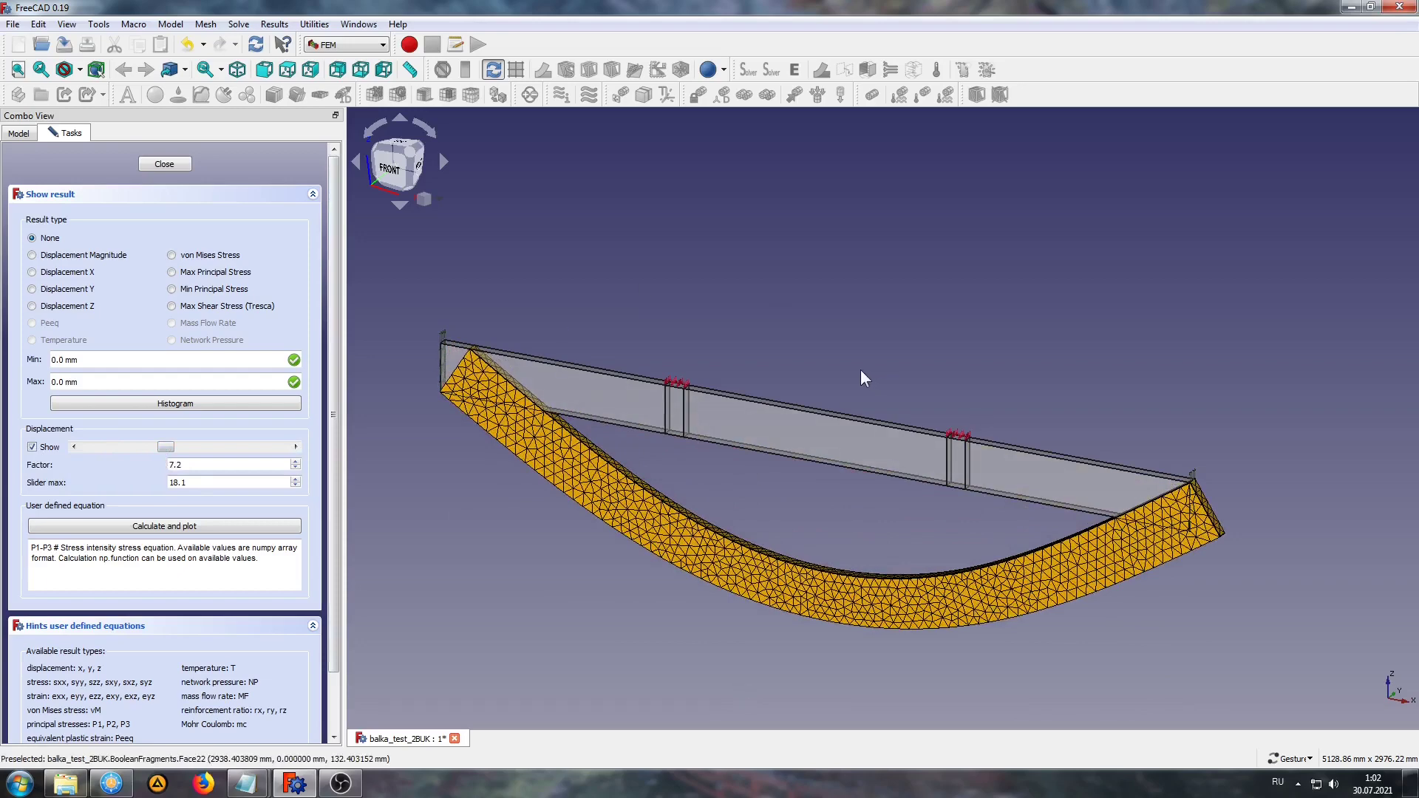
pyautogui.moveTo(809, 359)
pyautogui.mouseDown()
pyautogui.moveTo(799, 370)
pyautogui.moveTo(806, 342)
pyautogui.mouseUp()
pyautogui.click(164, 165)
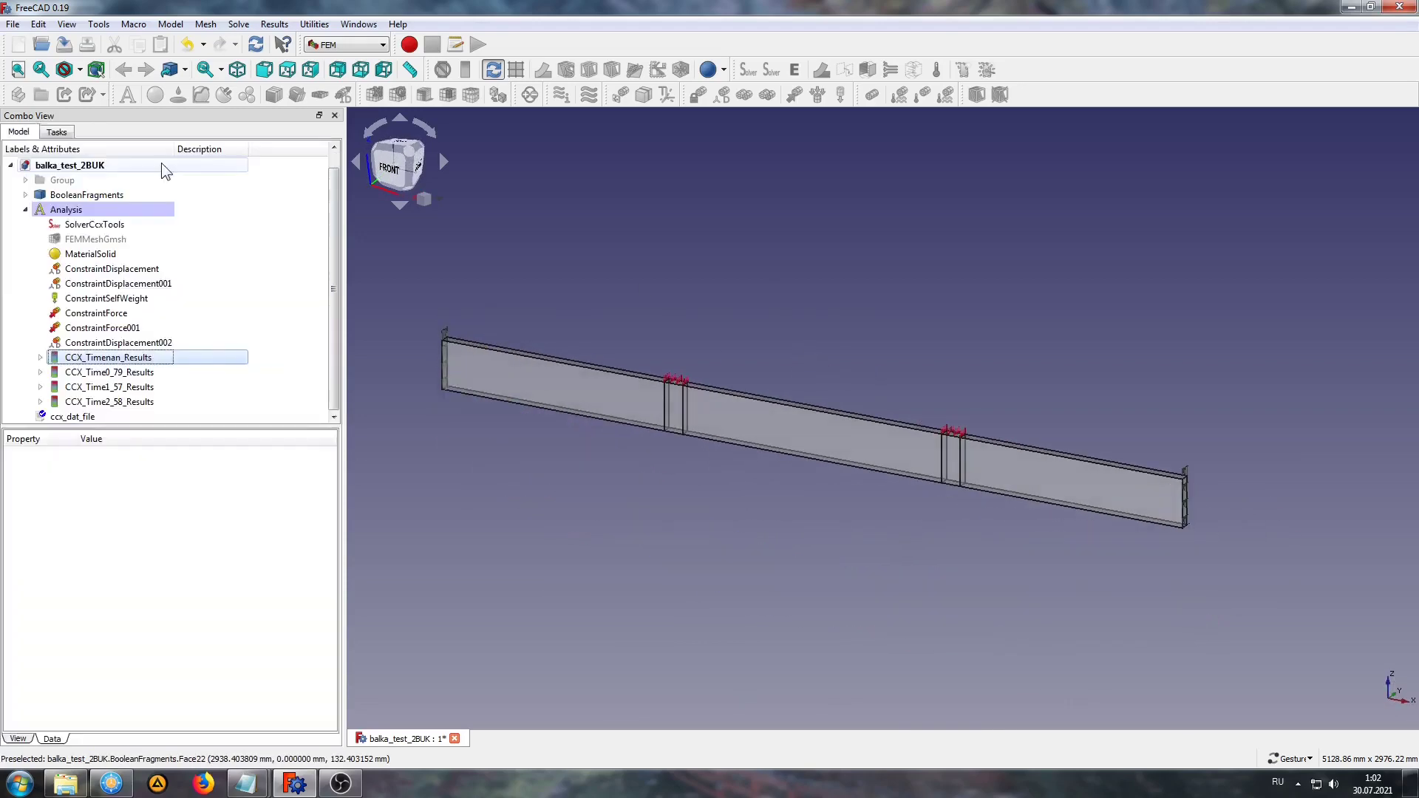
# Preview CCX_Time0_79_Results deformed and coloured by displacement magnitude, then close it.
pyautogui.click(108, 358)
pyautogui.click(108, 402)
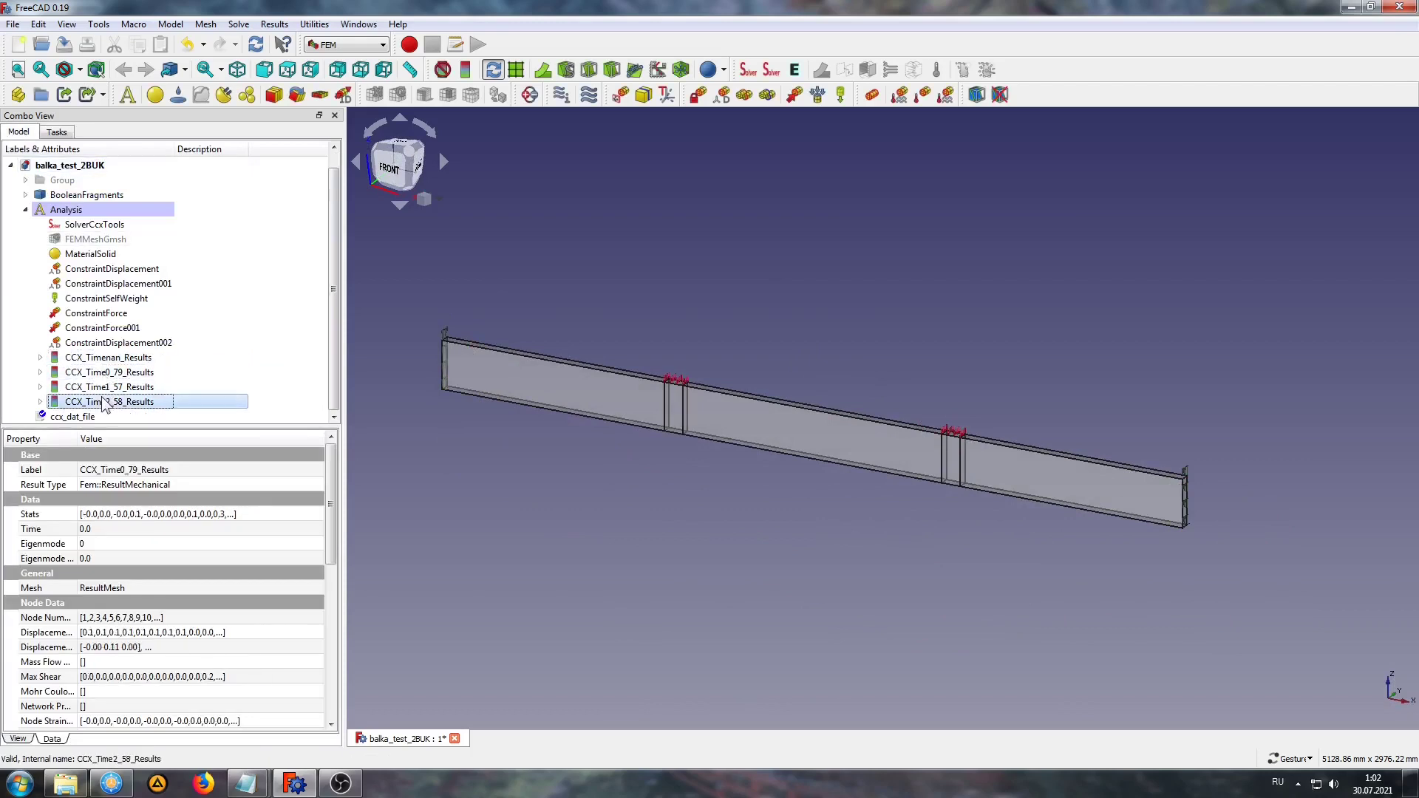
pyautogui.doubleClick(105, 376)
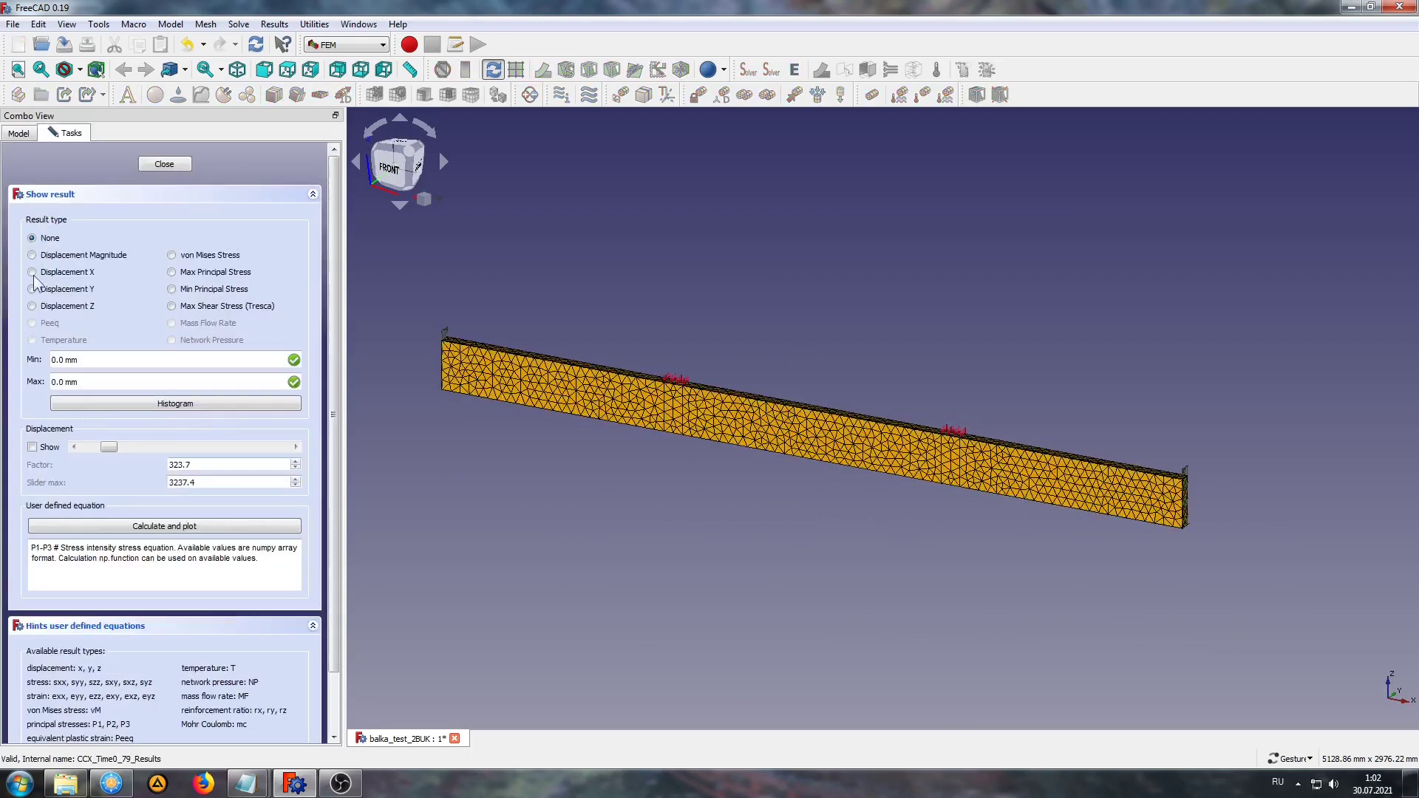
pyautogui.click(32, 255)
pyautogui.click(32, 447)
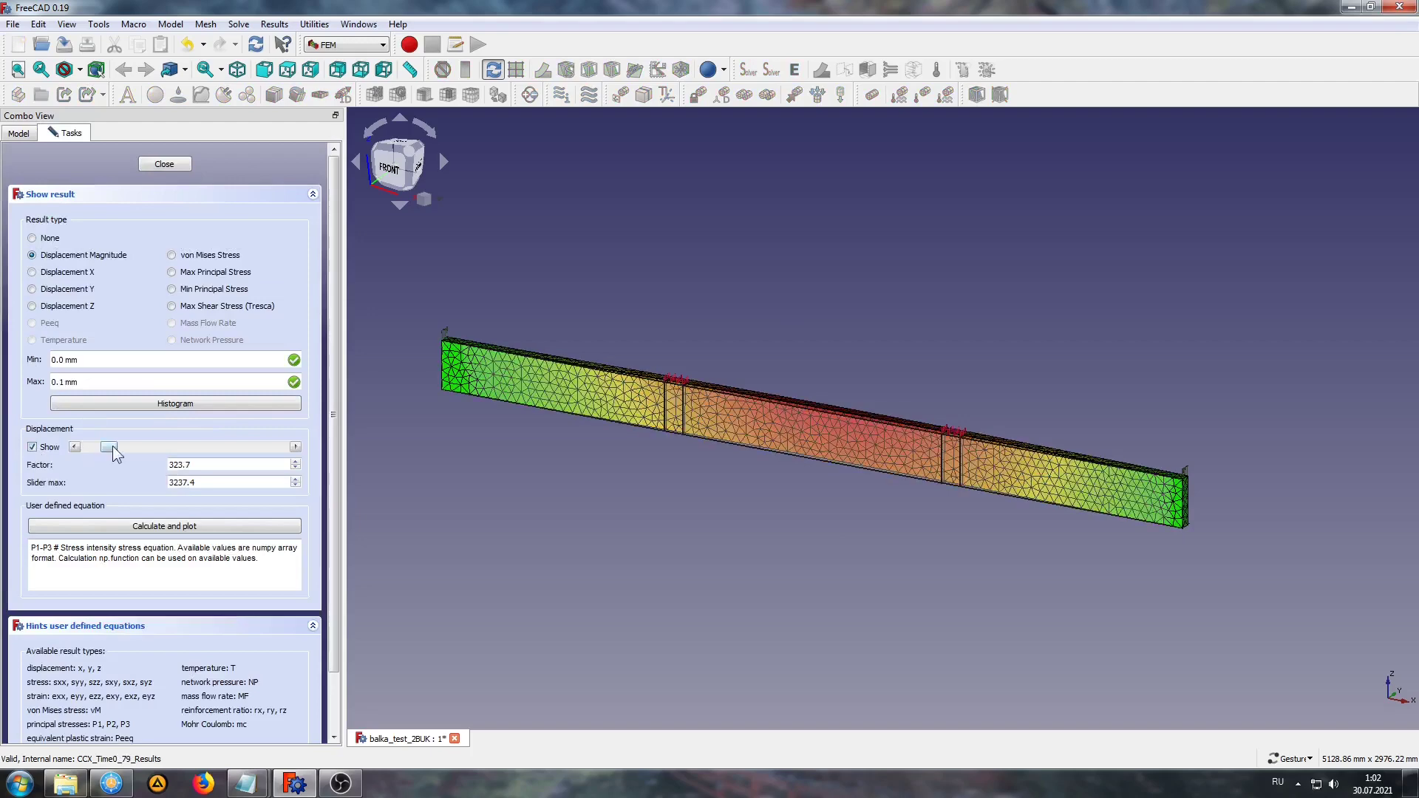
pyautogui.moveTo(115, 453); pyautogui.dragTo(284, 448)
pyautogui.moveTo(697, 326); pyautogui.dragTo(831, 354)
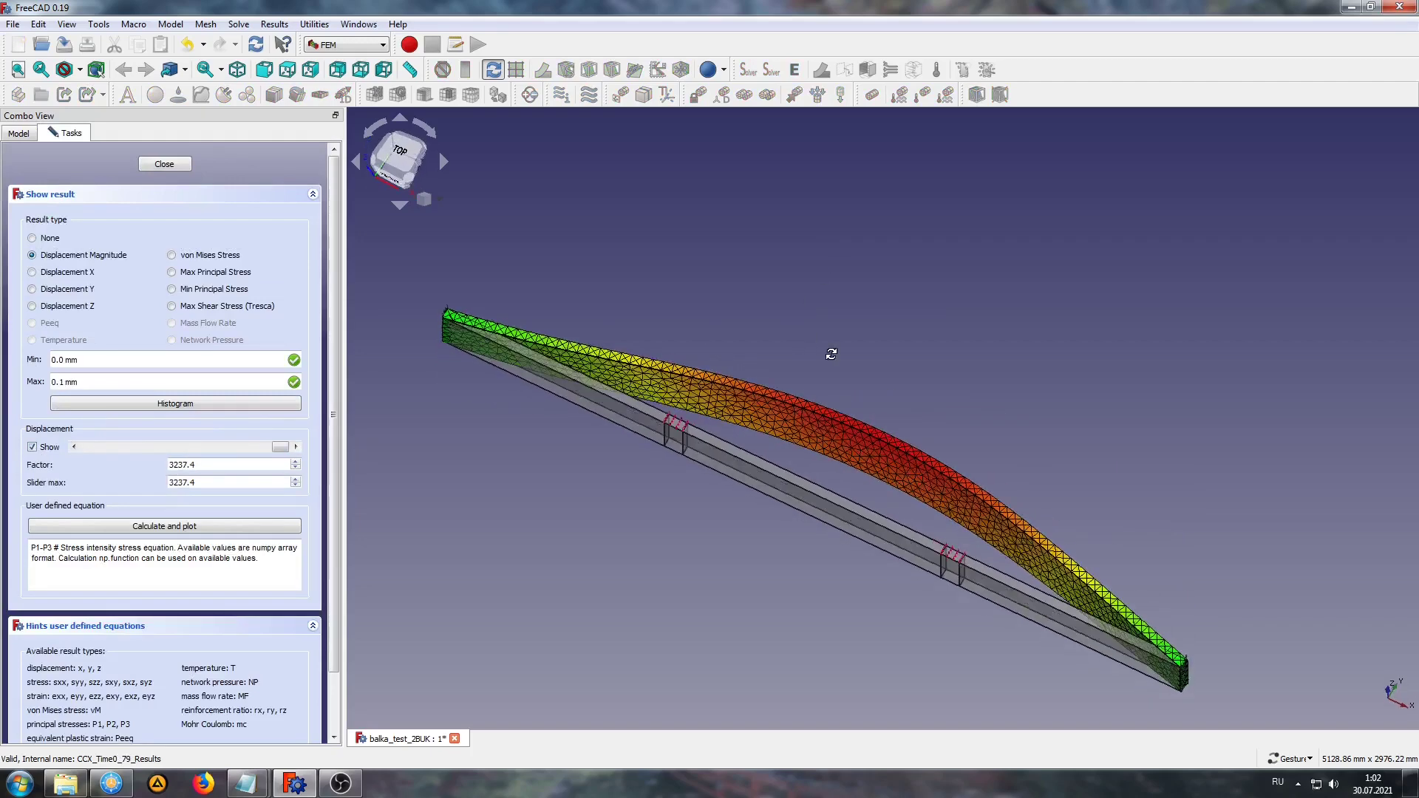
pyautogui.click(165, 164)
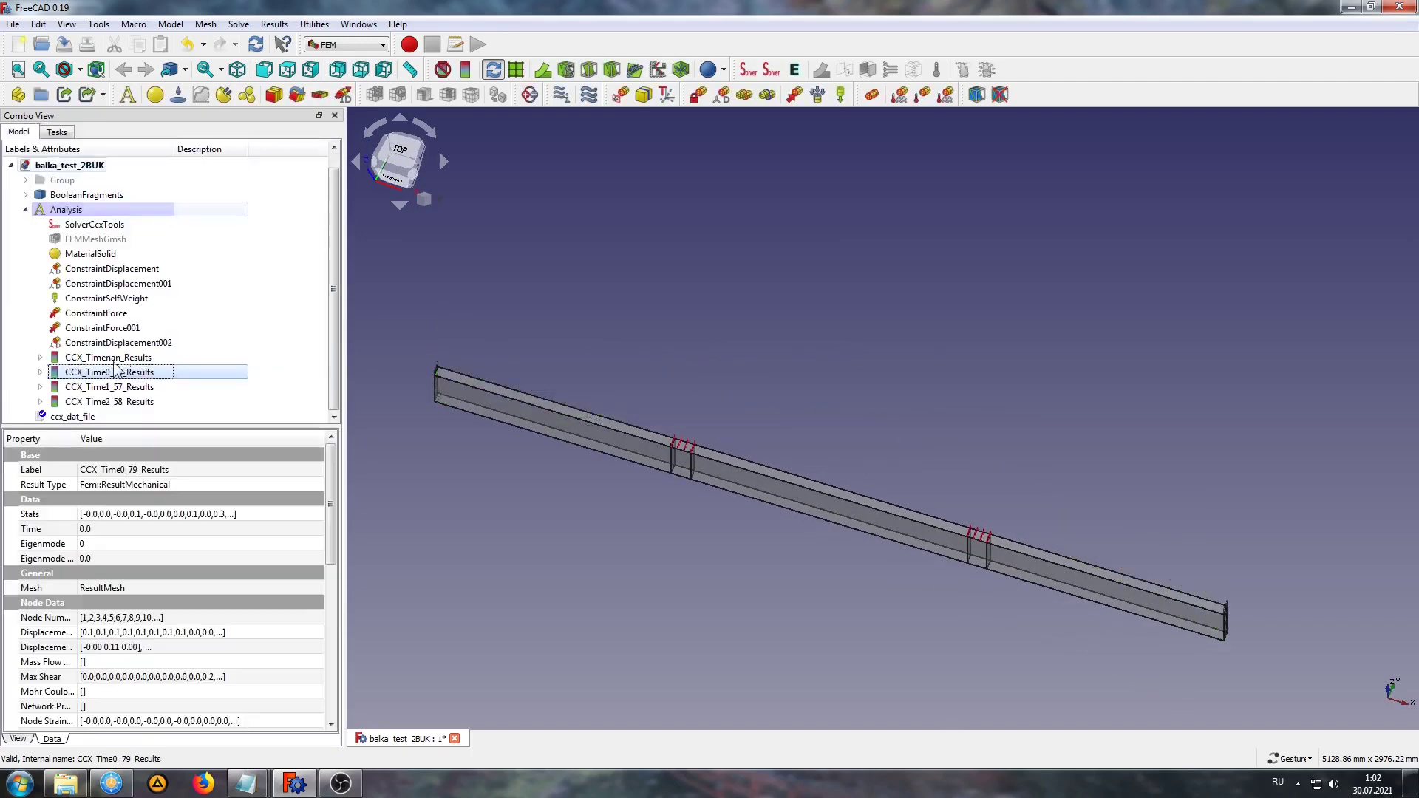
# Preview CCX_Time1_57_Results deformed and coloured by displacement magnitude, then close it.
pyautogui.doubleClick(111, 387)
pyautogui.click(32, 448)
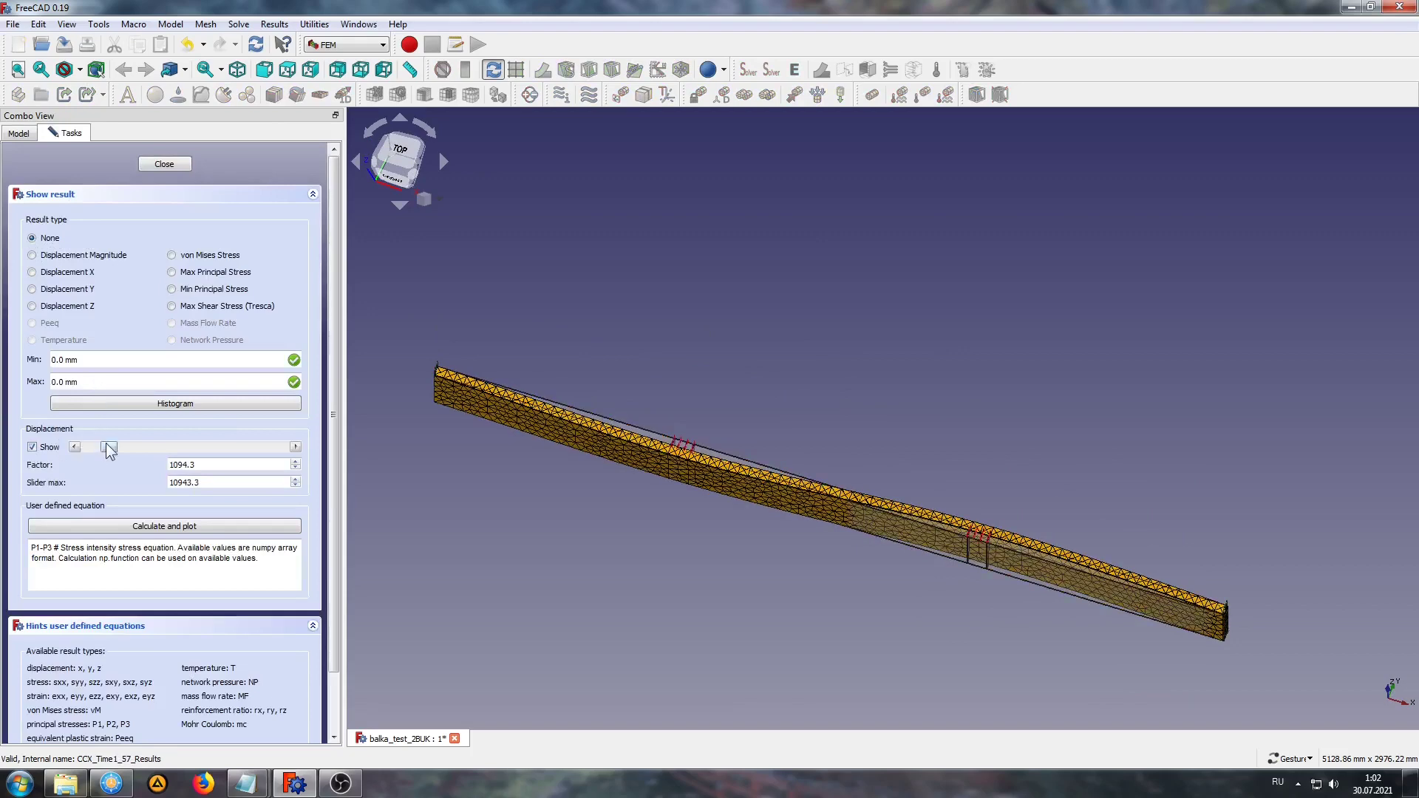
pyautogui.moveTo(109, 447); pyautogui.dragTo(255, 447)
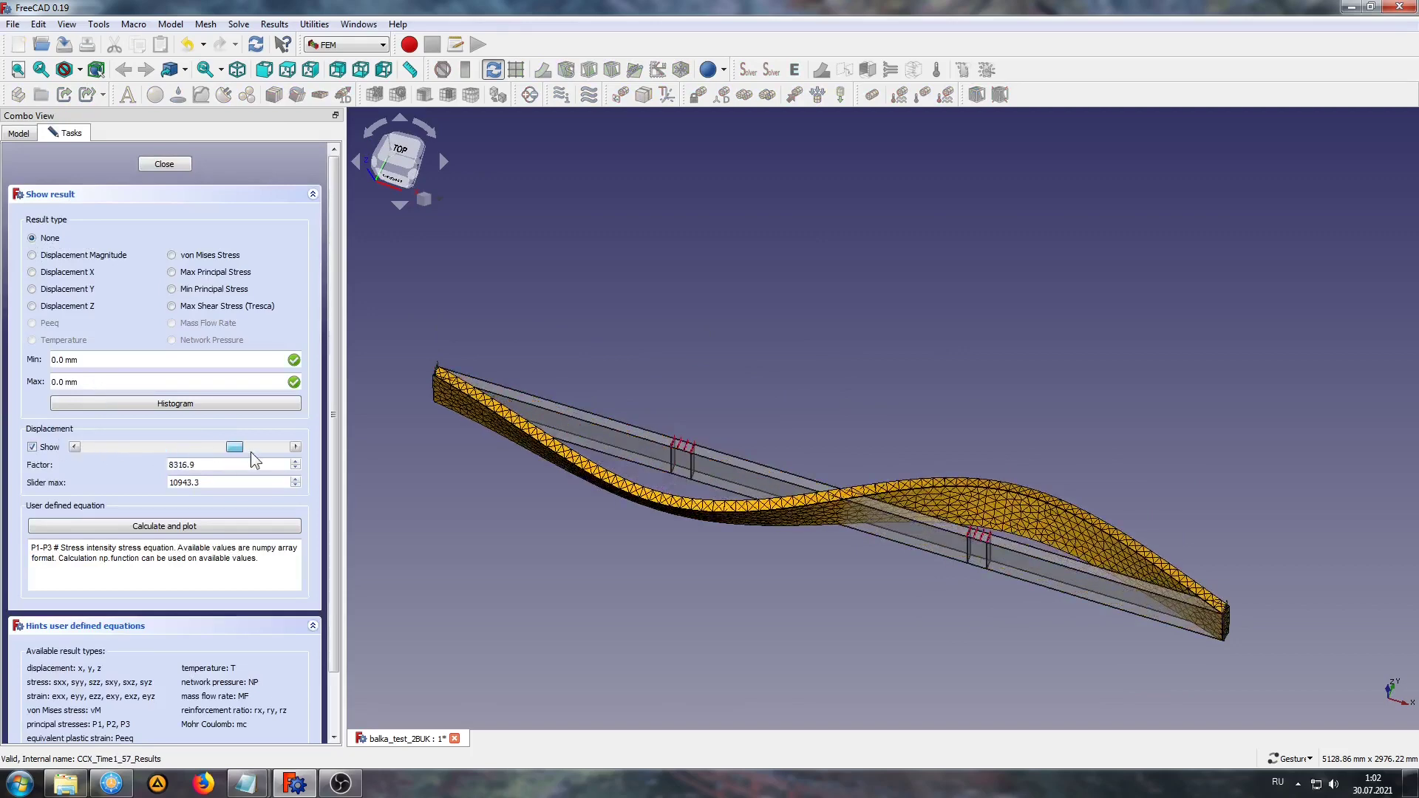
pyautogui.click(74, 255)
pyautogui.moveTo(739, 311)
pyautogui.mouseDown()
pyautogui.moveTo(776, 269)
pyautogui.moveTo(721, 325)
pyautogui.mouseUp()
pyautogui.click(164, 164)
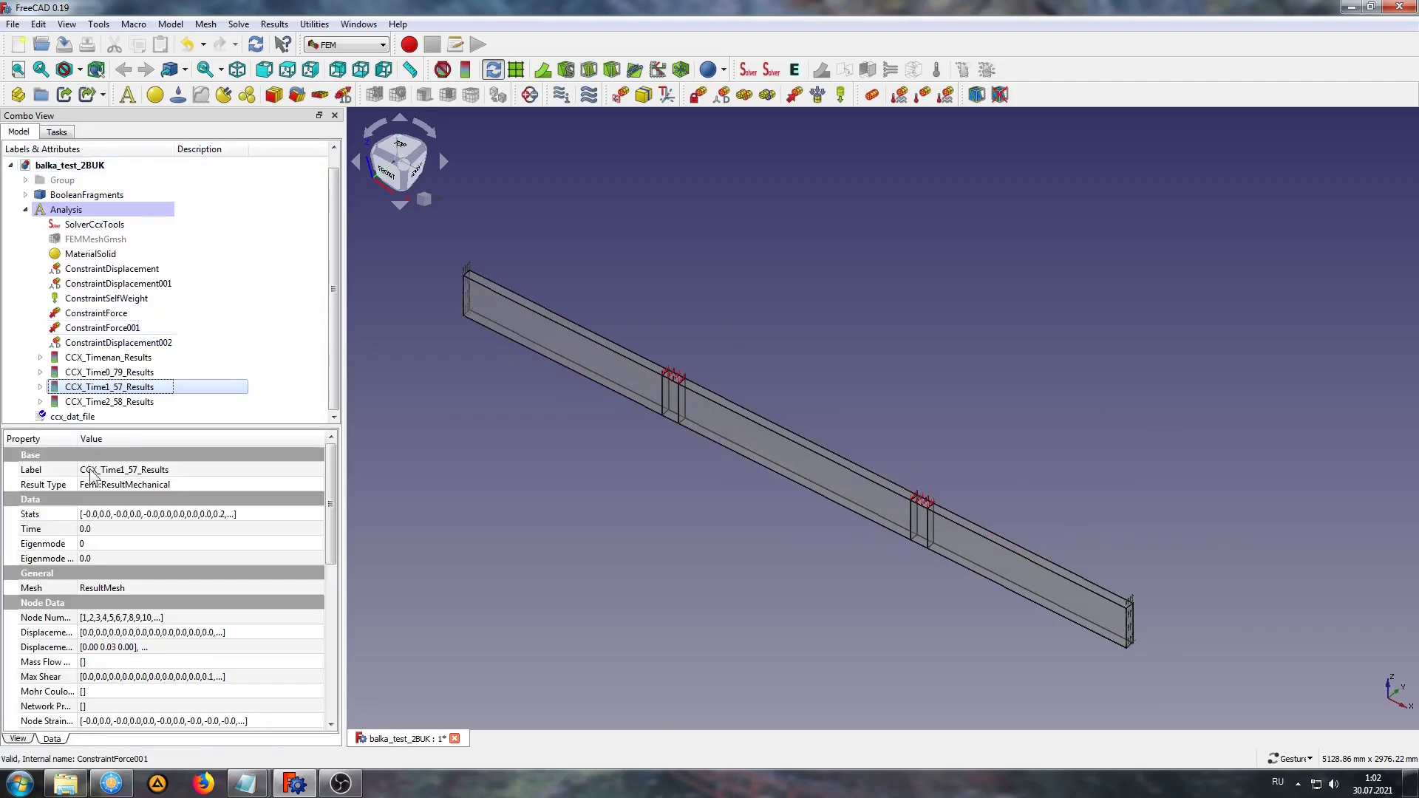
# Preview the S-shaped CCX_Time2_58_Results mode coloured by displacement, then close it.
pyautogui.click(118, 403)
pyautogui.doubleClick(118, 403)
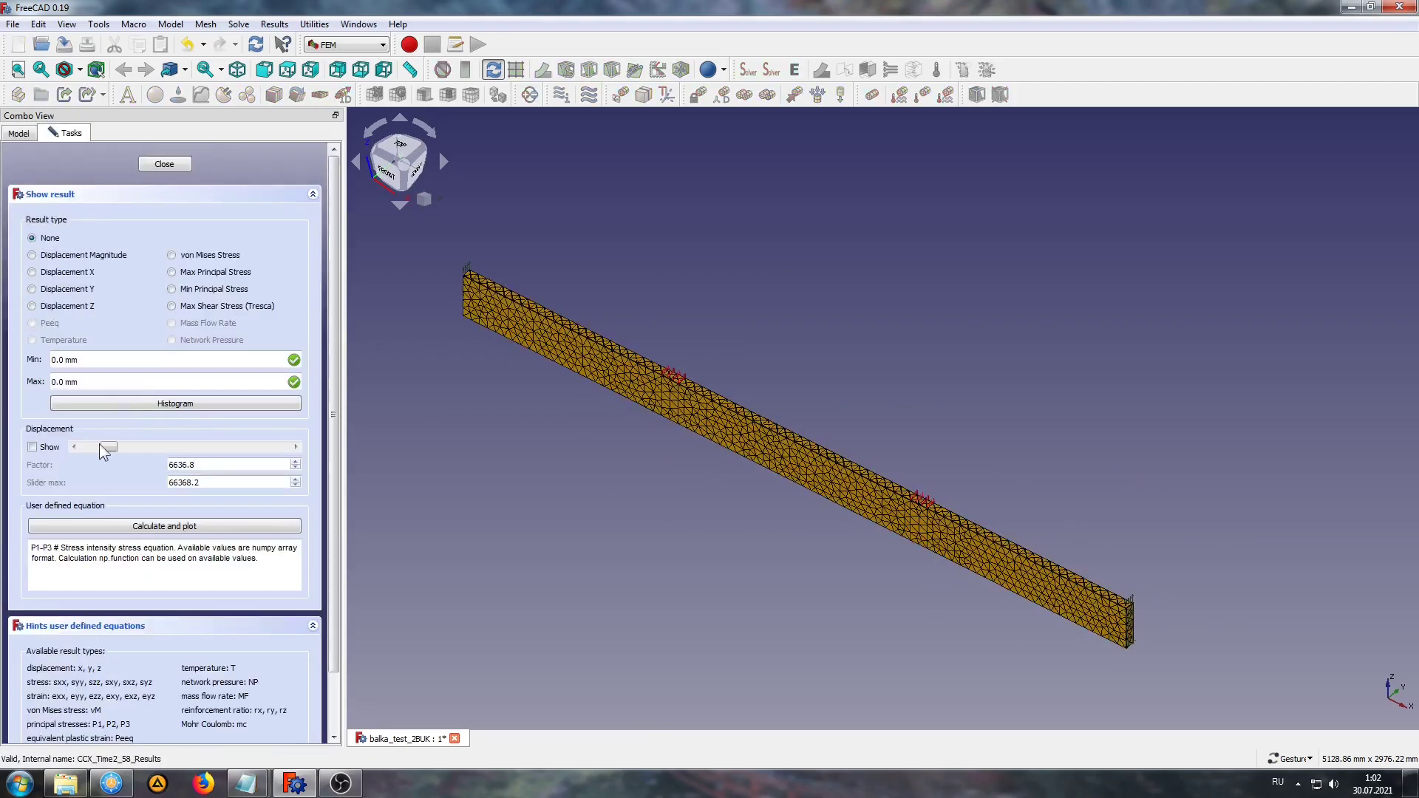
pyautogui.click(31, 447)
pyautogui.click(165, 448)
pyautogui.click(165, 449)
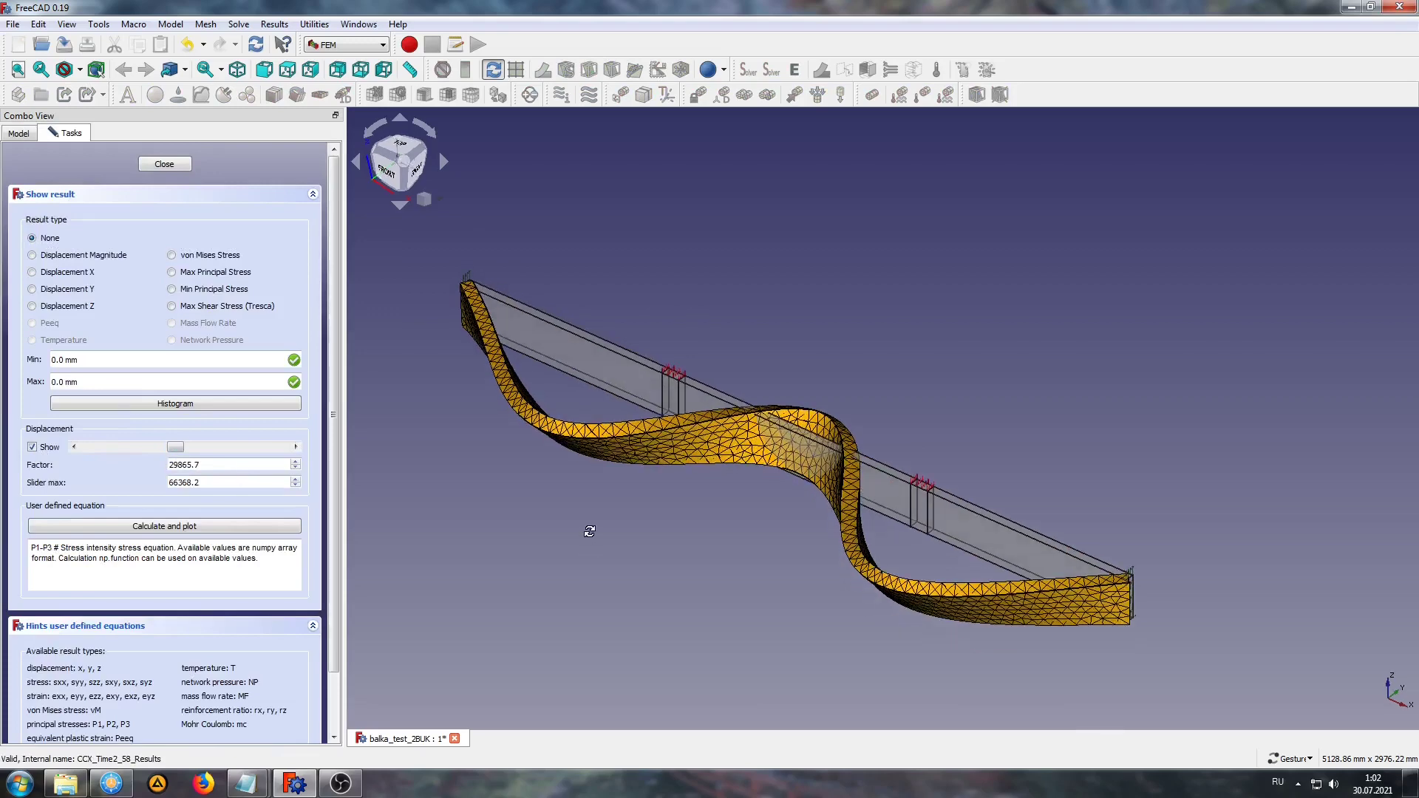
pyautogui.click(32, 255)
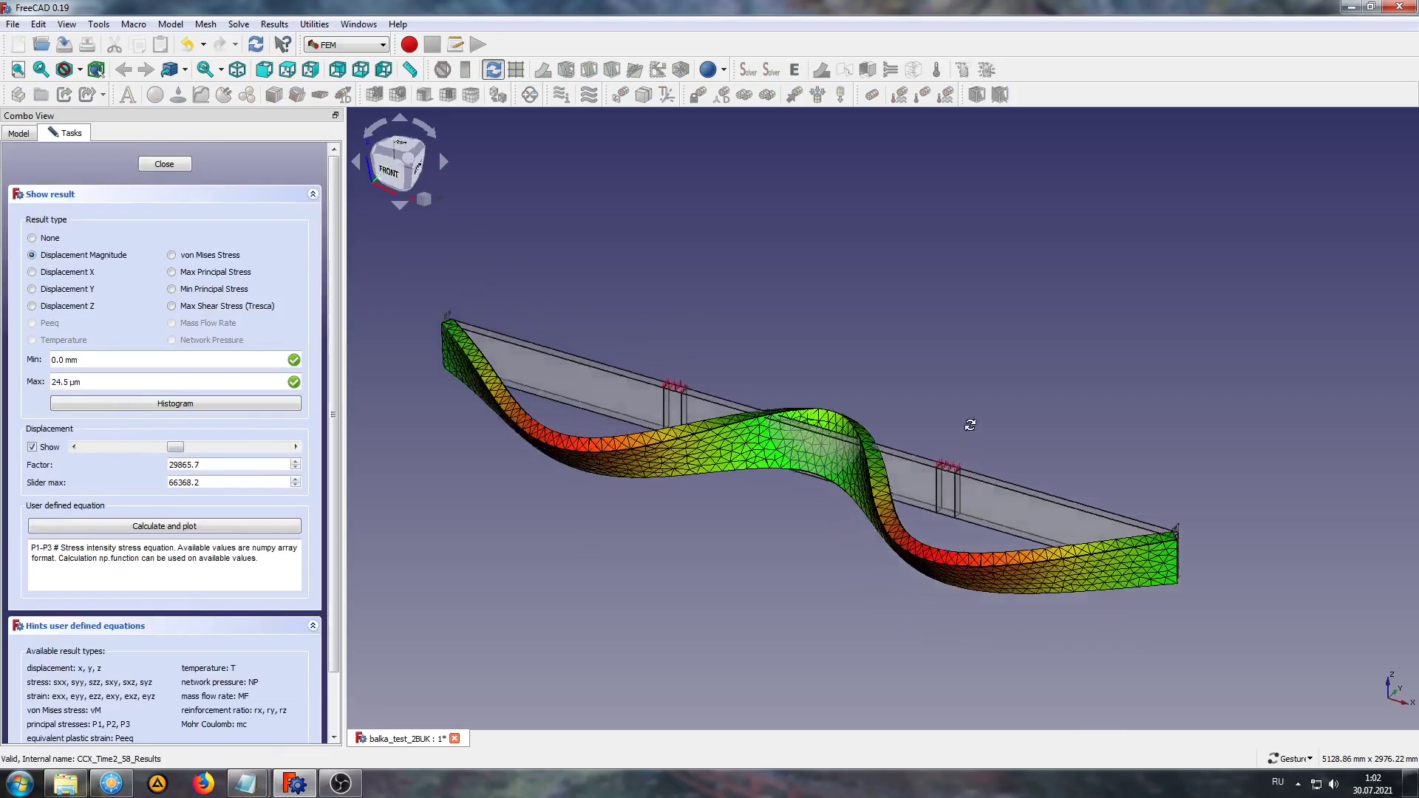
pyautogui.click(178, 165)
pyautogui.moveTo(825, 351); pyautogui.dragTo(833, 305, button='right')
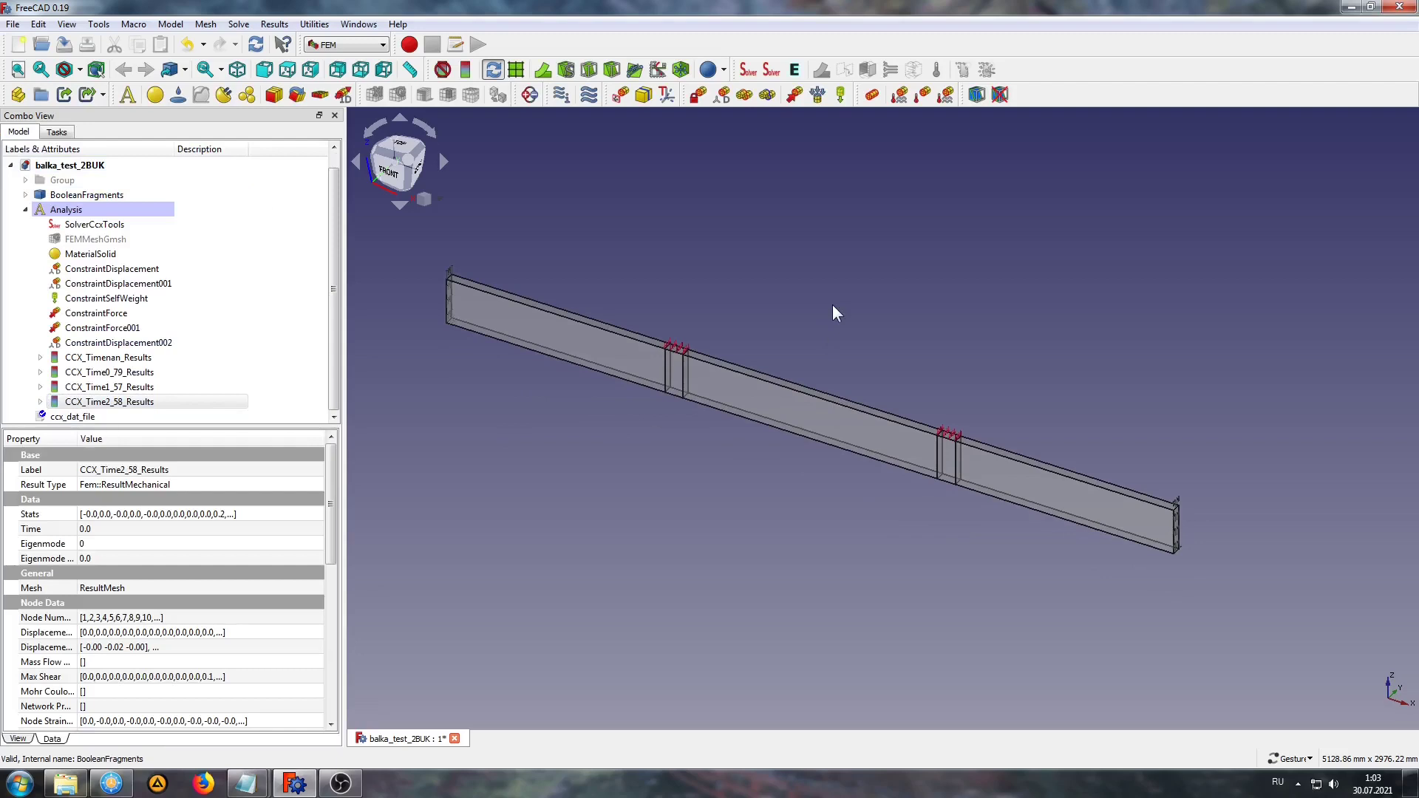
# Open ccx_dat_file and select the buckling factors listed for modes 1–3.
pyautogui.click(333, 267)
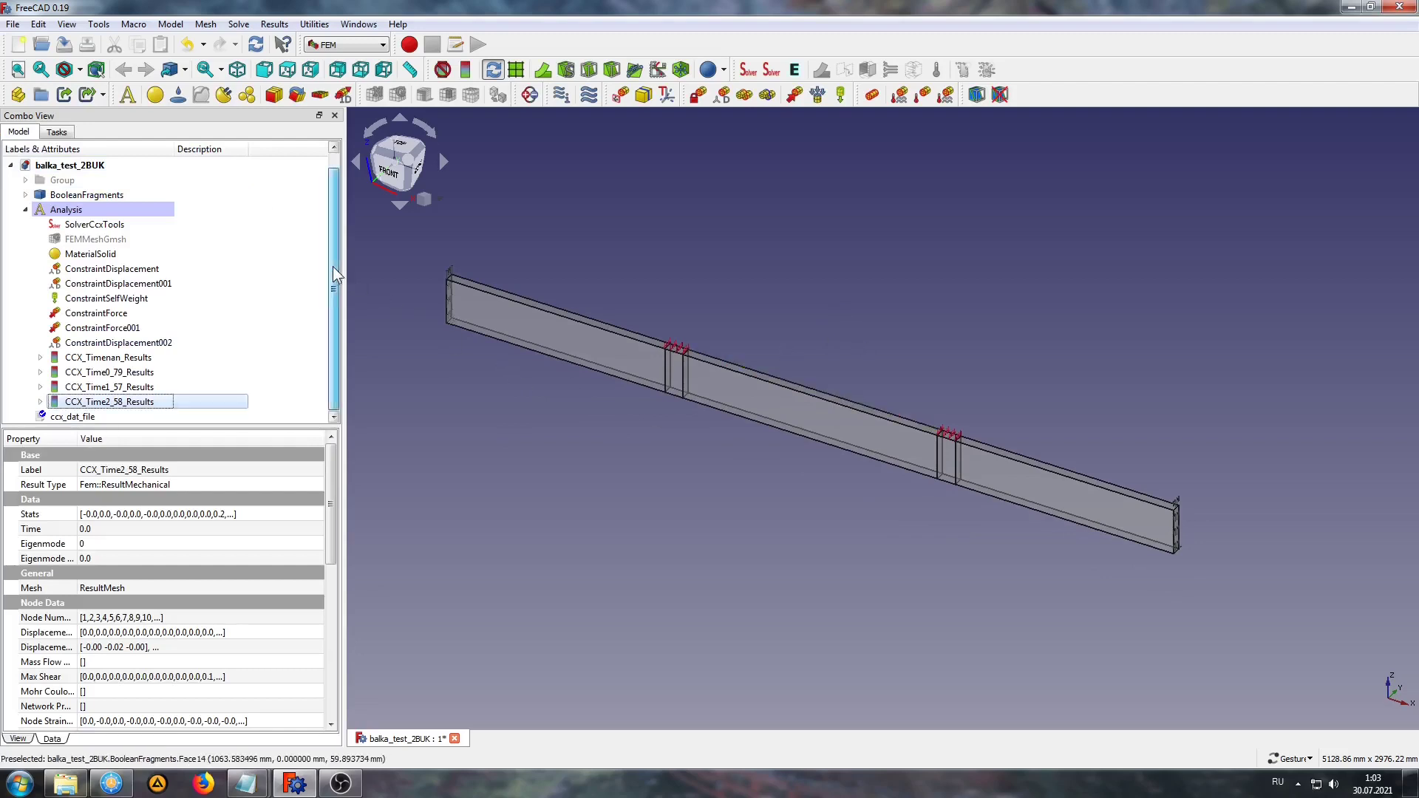
pyautogui.click(61, 417)
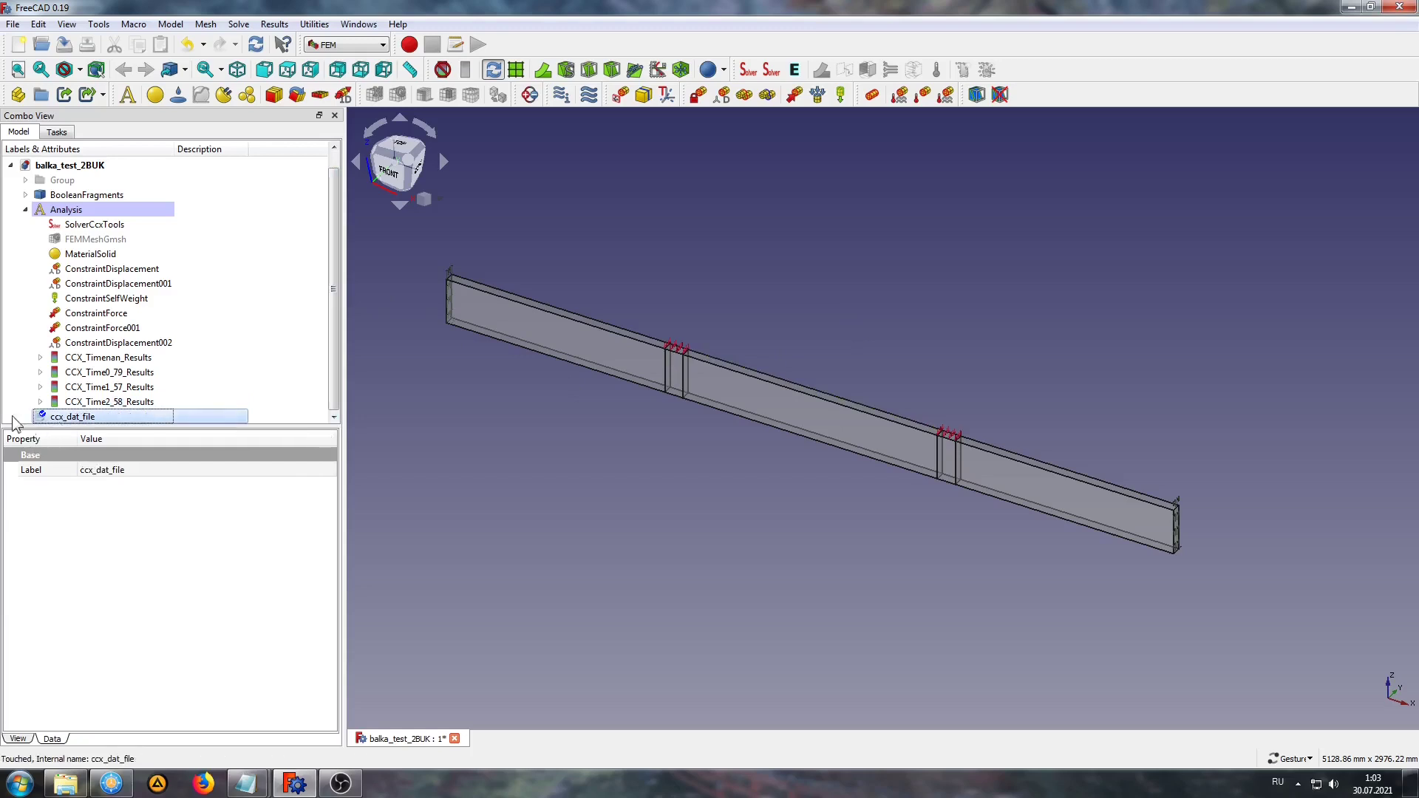
pyautogui.click(26, 210)
pyautogui.doubleClick(53, 239)
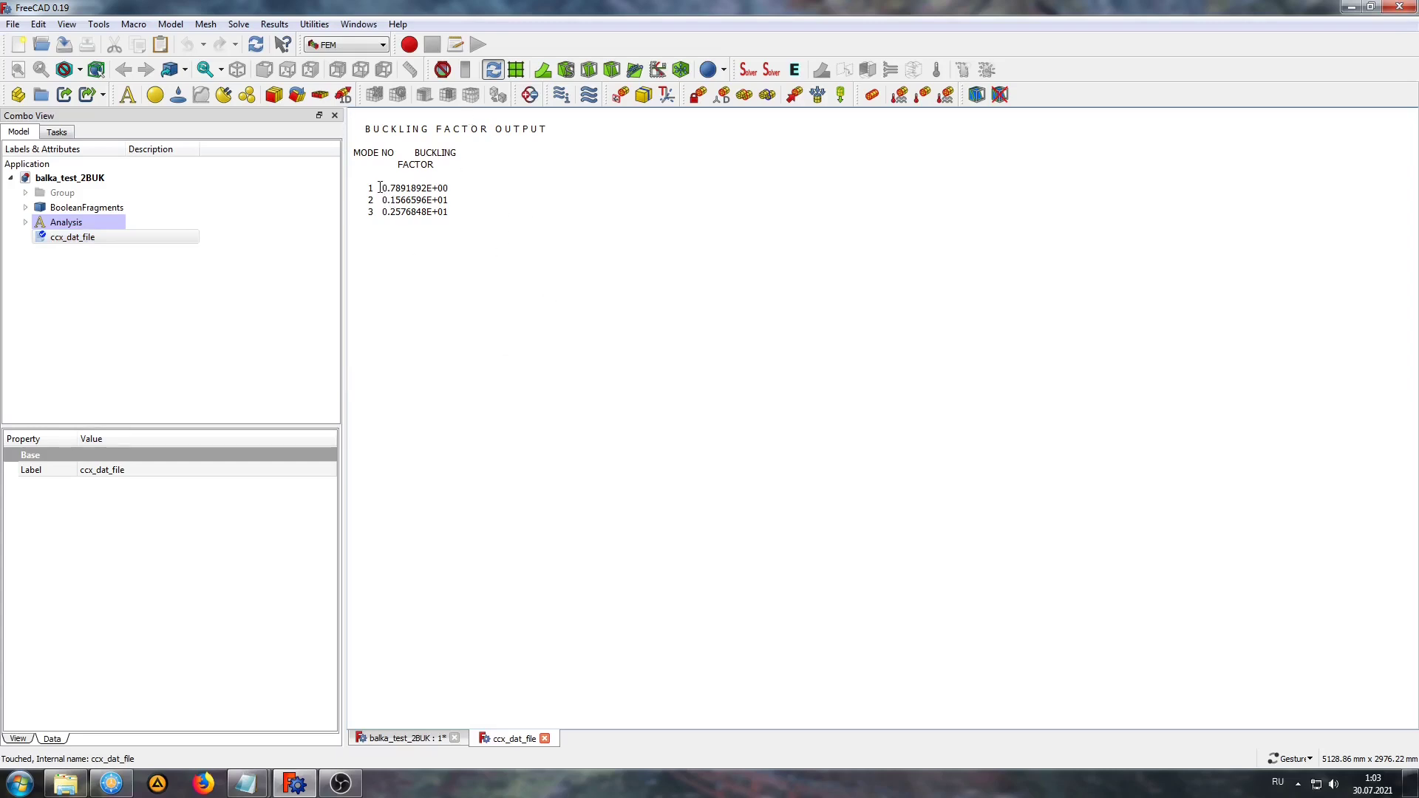
pyautogui.moveTo(380, 188); pyautogui.dragTo(456, 189)
pyautogui.moveTo(367, 195); pyautogui.dragTo(475, 219)
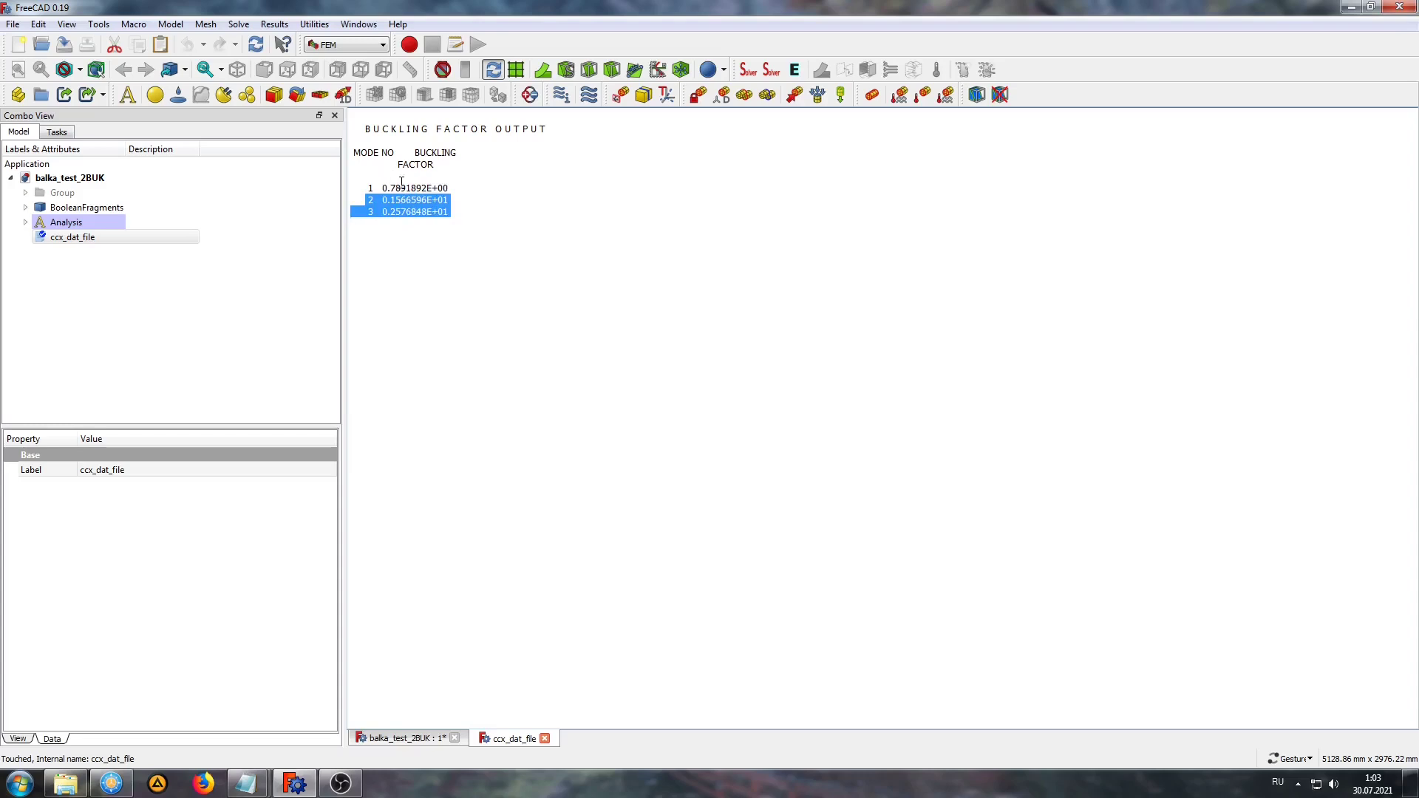
pyautogui.click(402, 184)
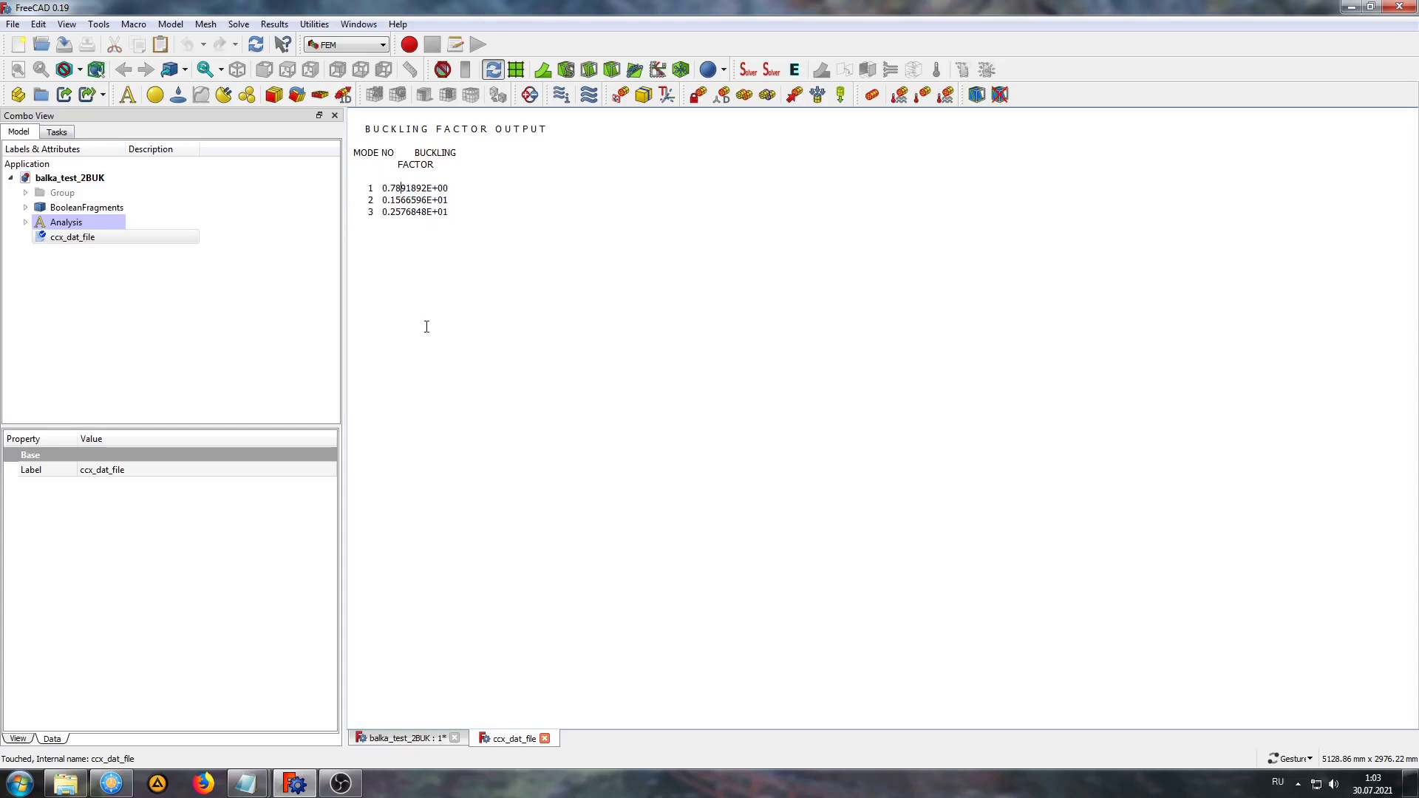
# Tile the windows with a narrow ccx_dat_file text view beside a wider 3D beam view.
pyautogui.click(358, 24)
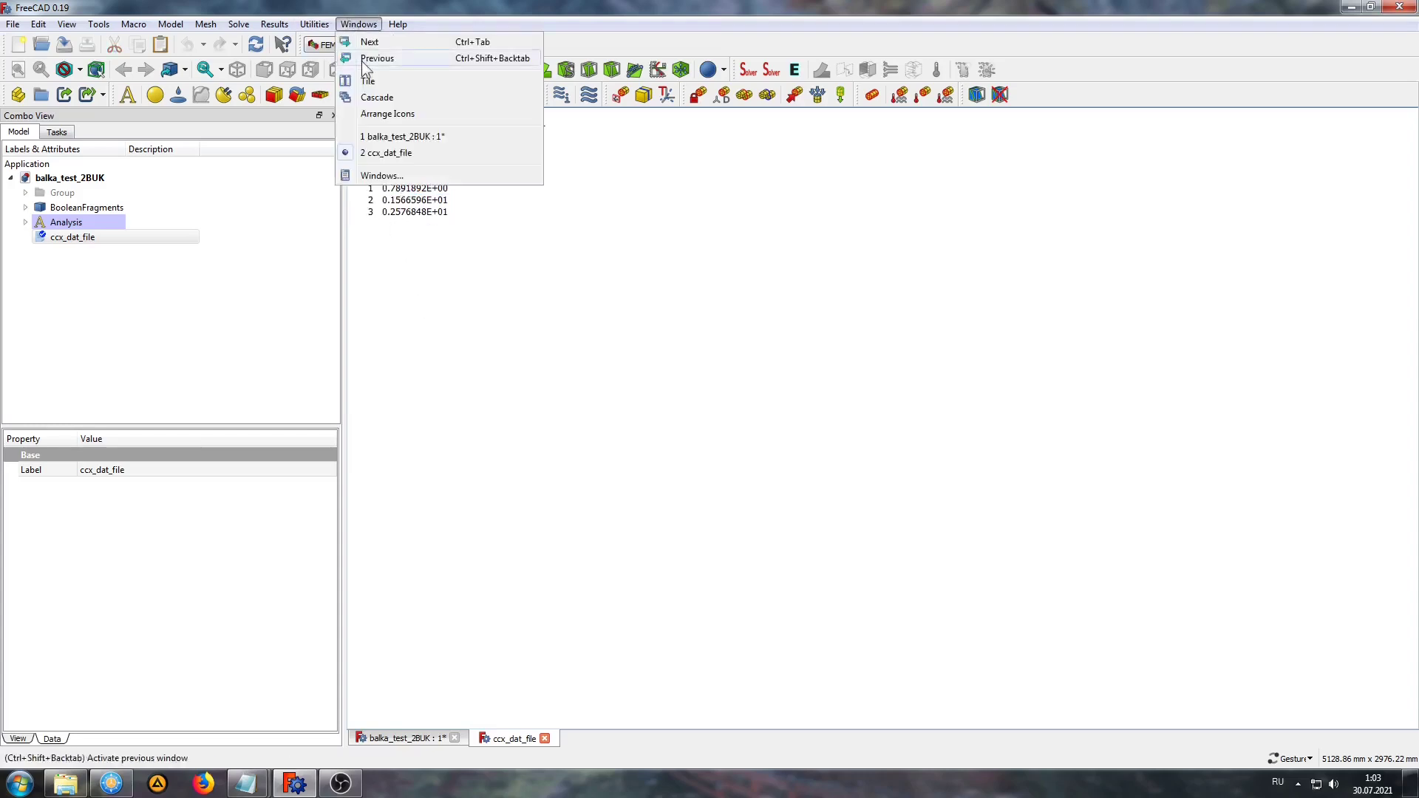
pyautogui.click(367, 82)
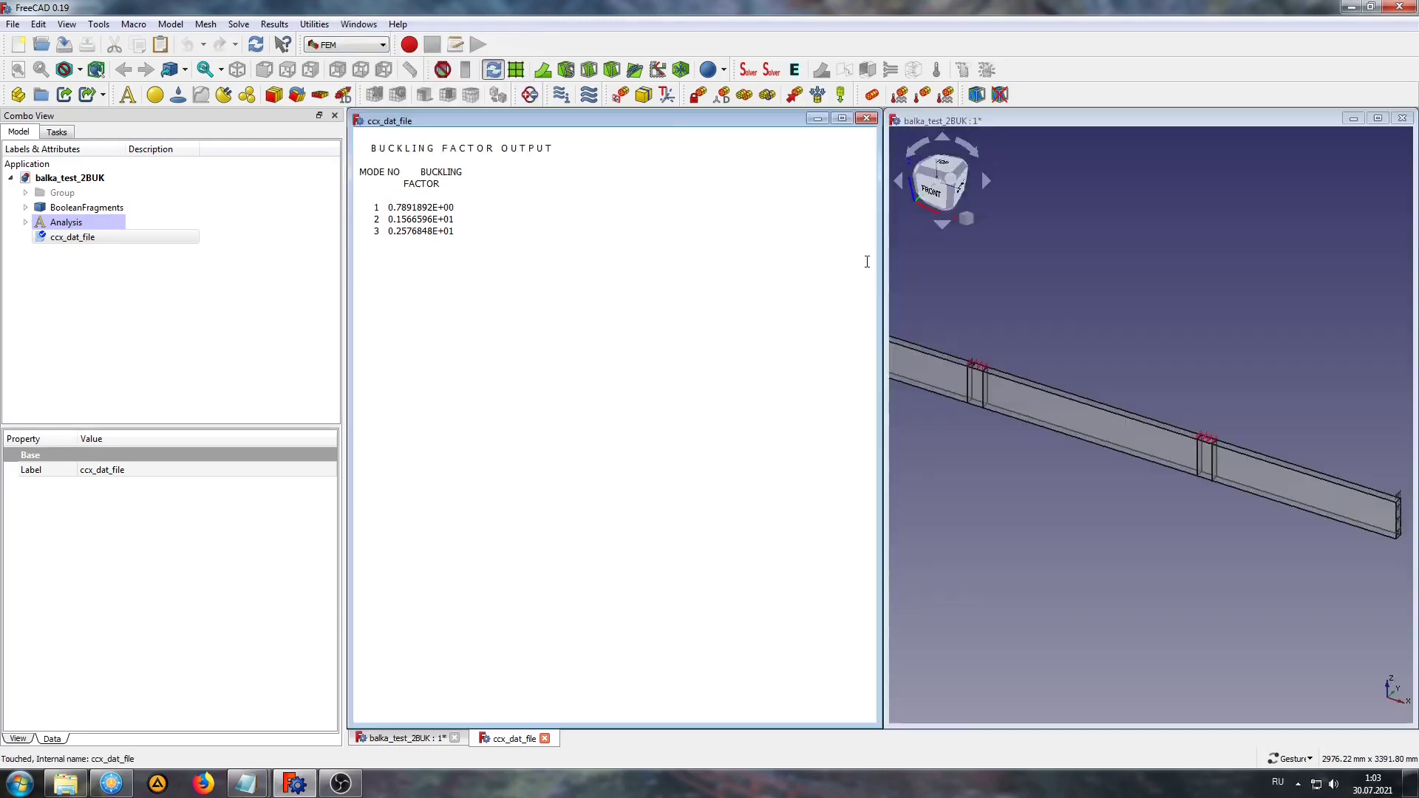
pyautogui.moveTo(878, 264); pyautogui.dragTo(565, 291)
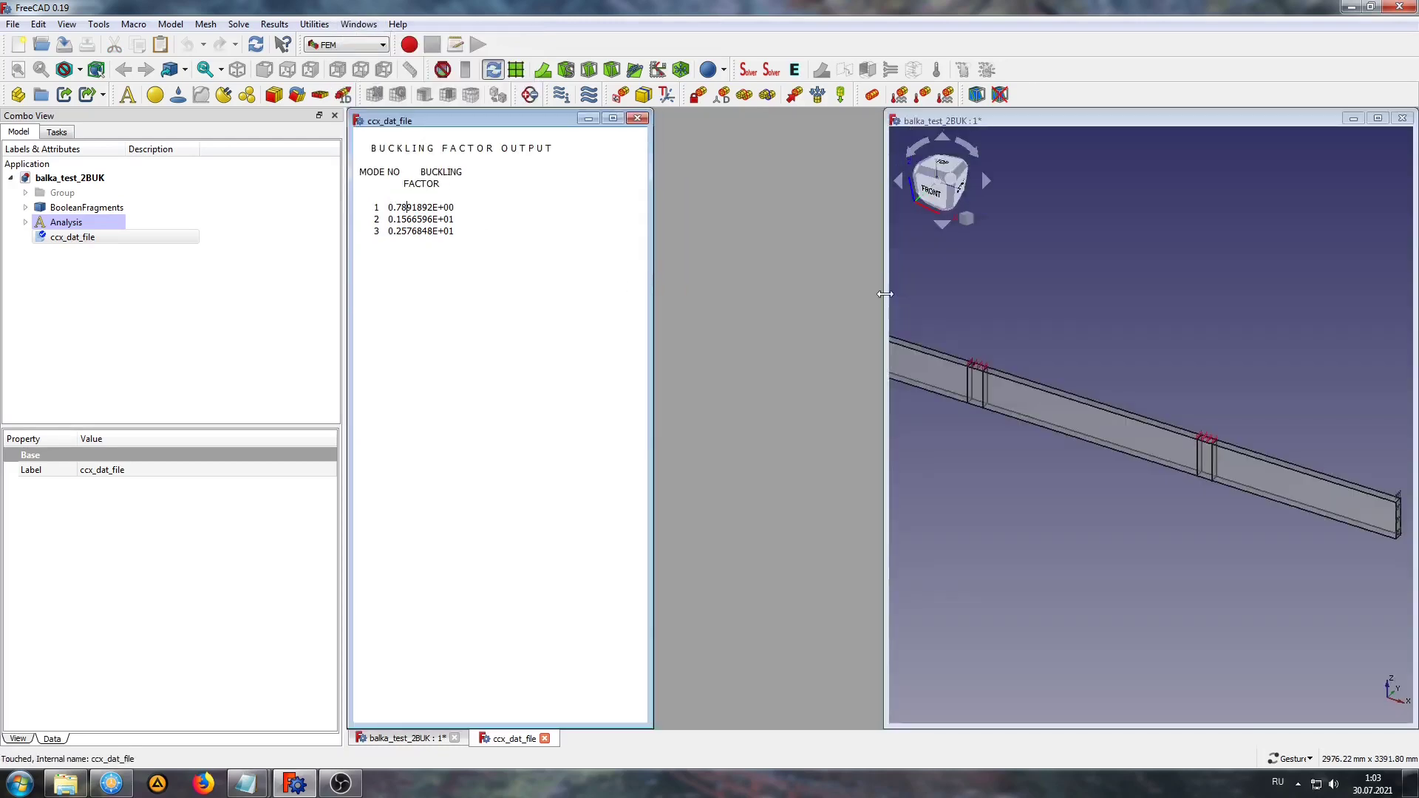
pyautogui.moveTo(887, 296); pyautogui.dragTo(655, 302)
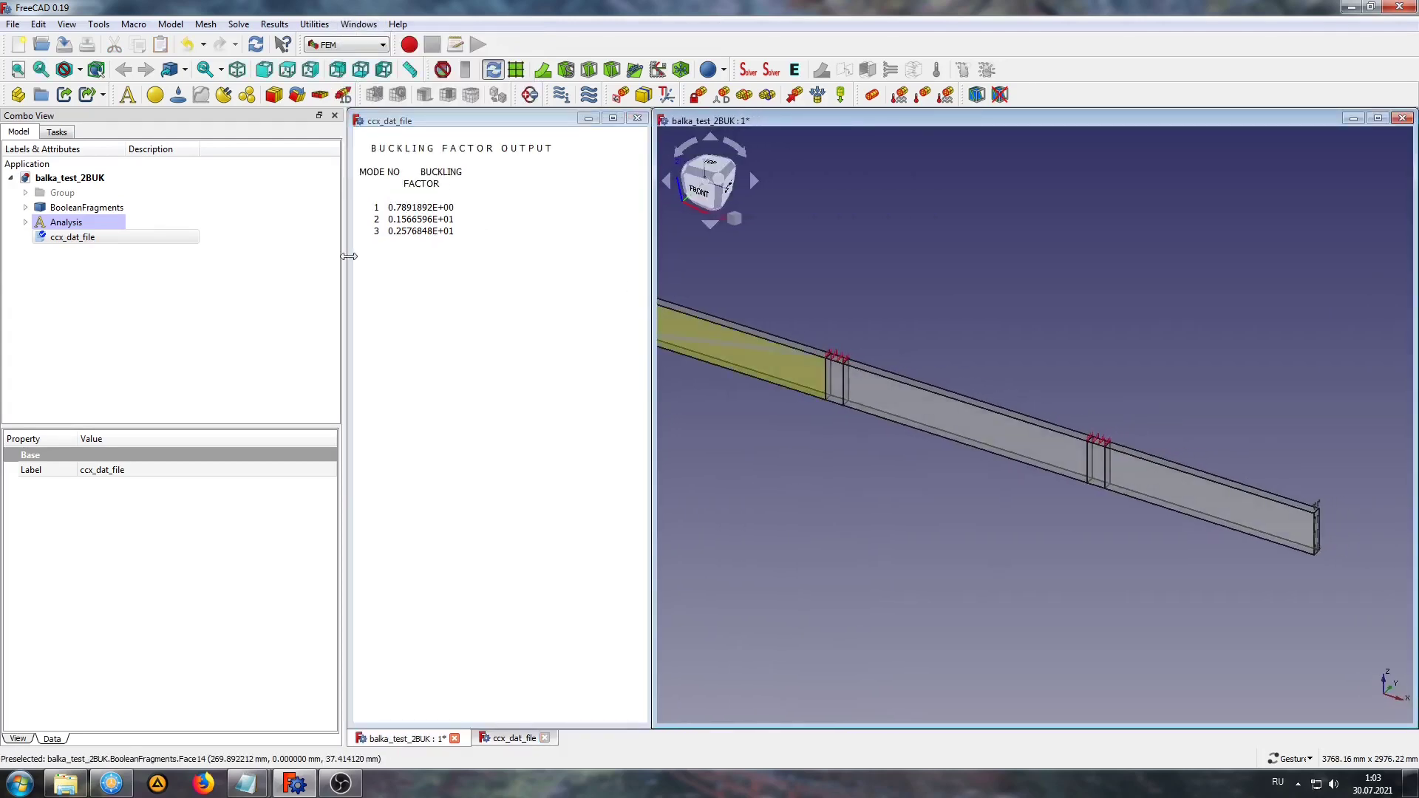
pyautogui.moveTo(390, 207); pyautogui.dragTo(460, 206)
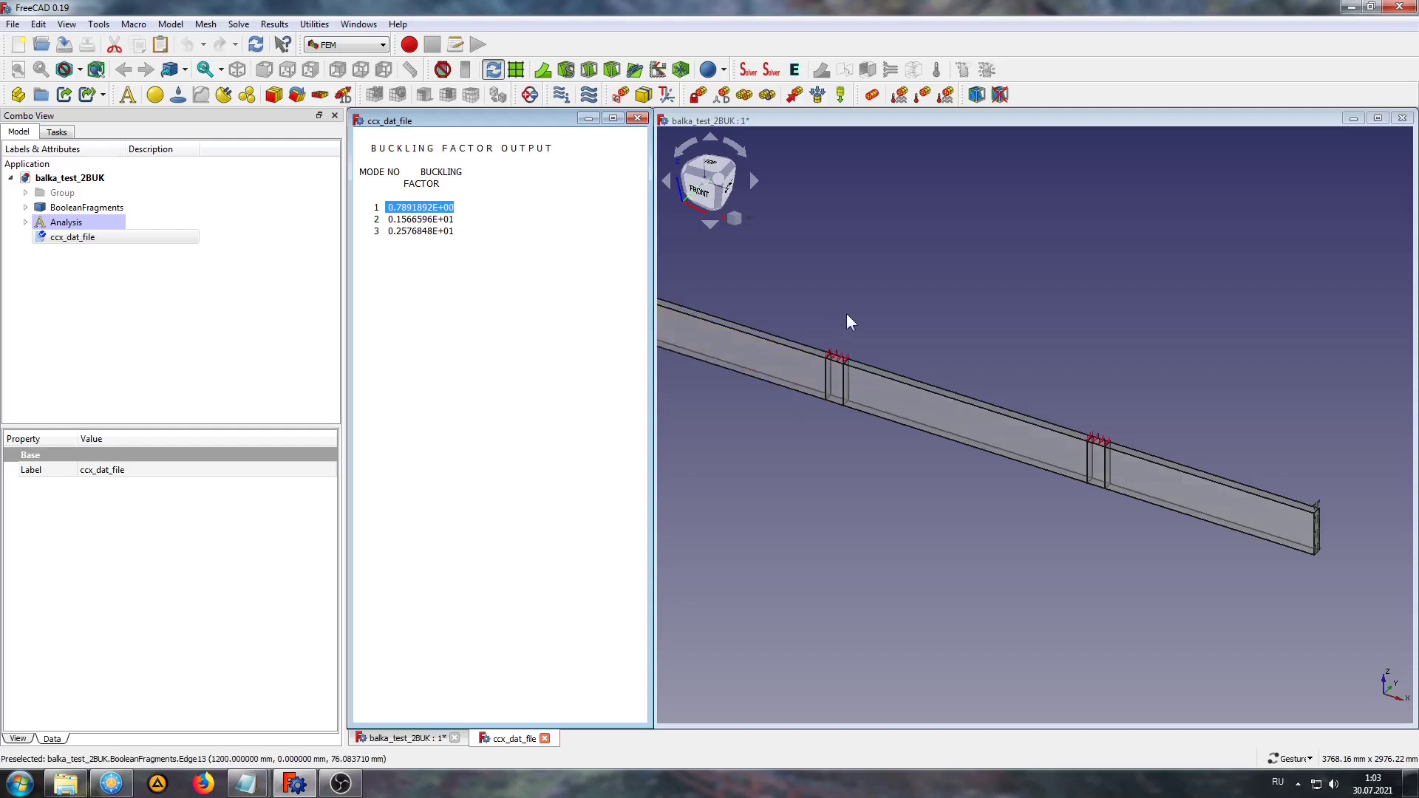
pyautogui.moveTo(850, 317); pyautogui.dragTo(982, 330, button='right')
# Show CCX_Time0_79_Results at maximum deformation scale, coloured by displacement magnitude, and orbit it.
pyautogui.click(25, 222)
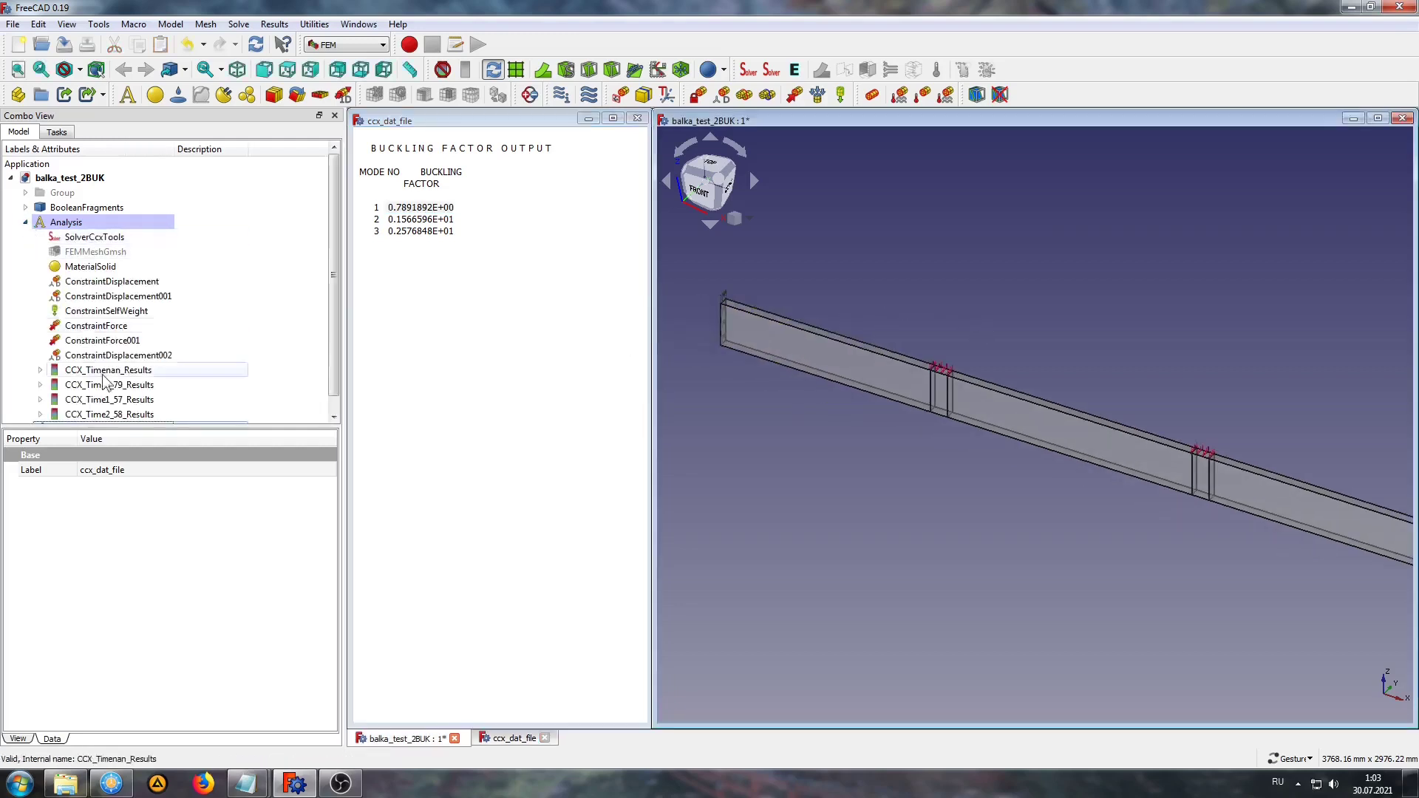
pyautogui.doubleClick(89, 385)
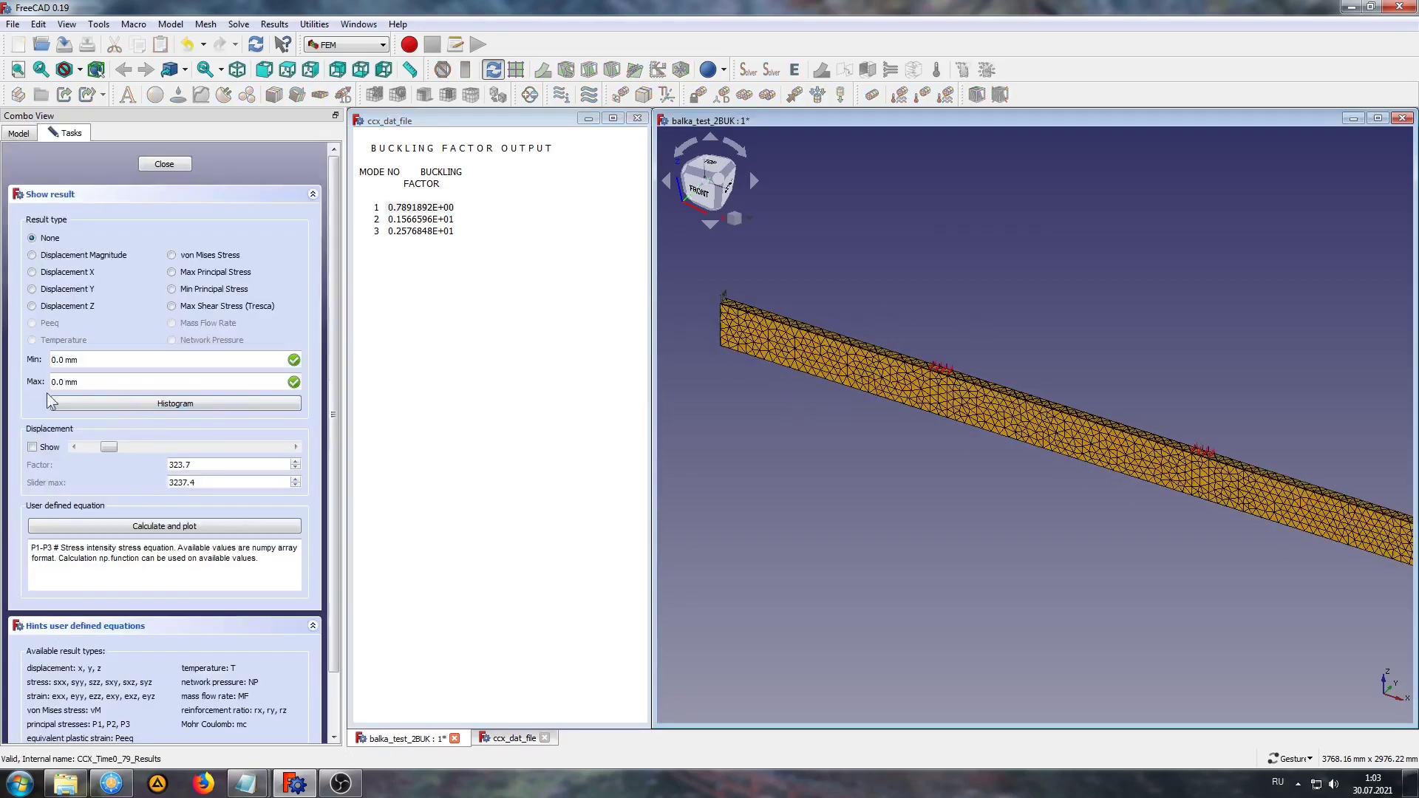
pyautogui.click(32, 447)
pyautogui.click(31, 255)
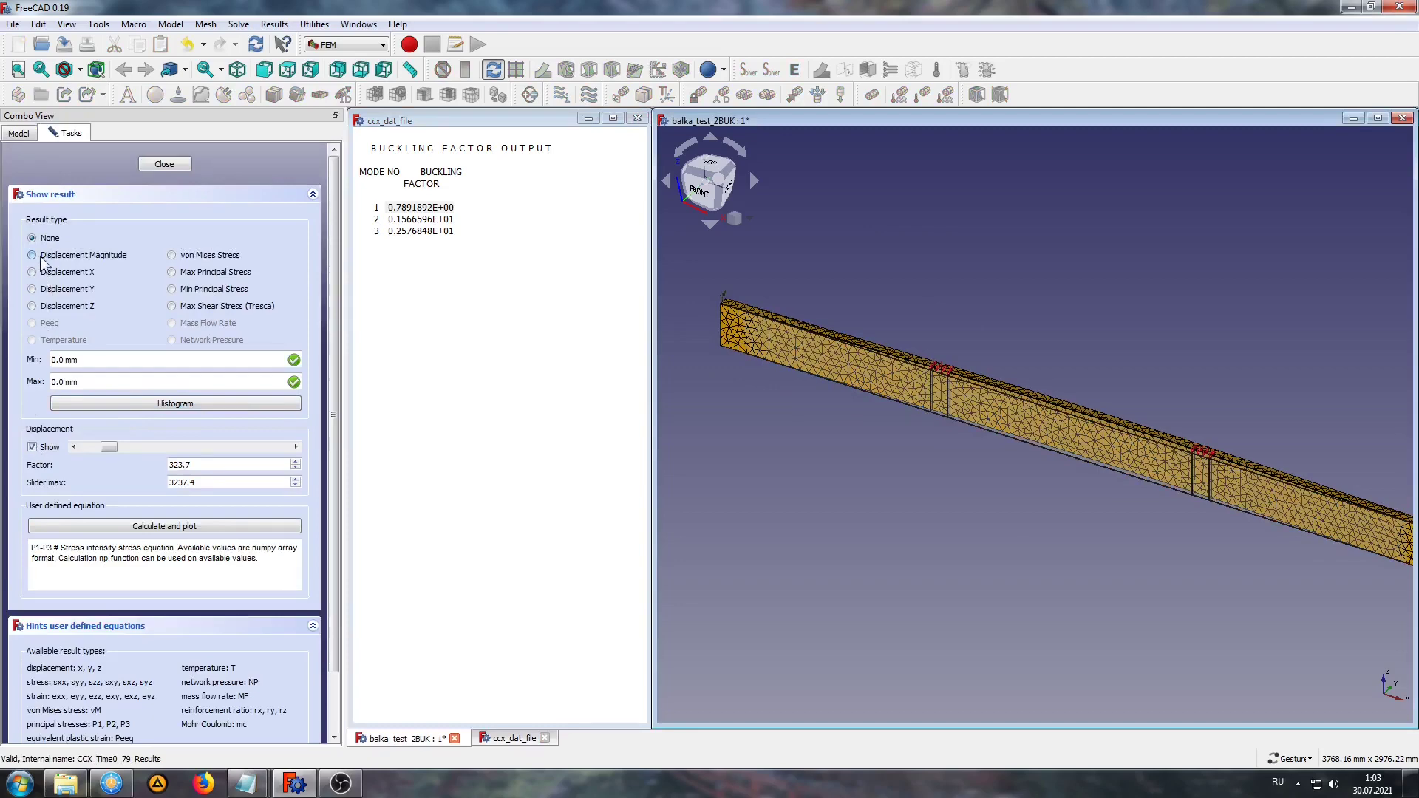
pyautogui.moveTo(108, 448); pyautogui.dragTo(126, 447)
pyautogui.click(257, 447)
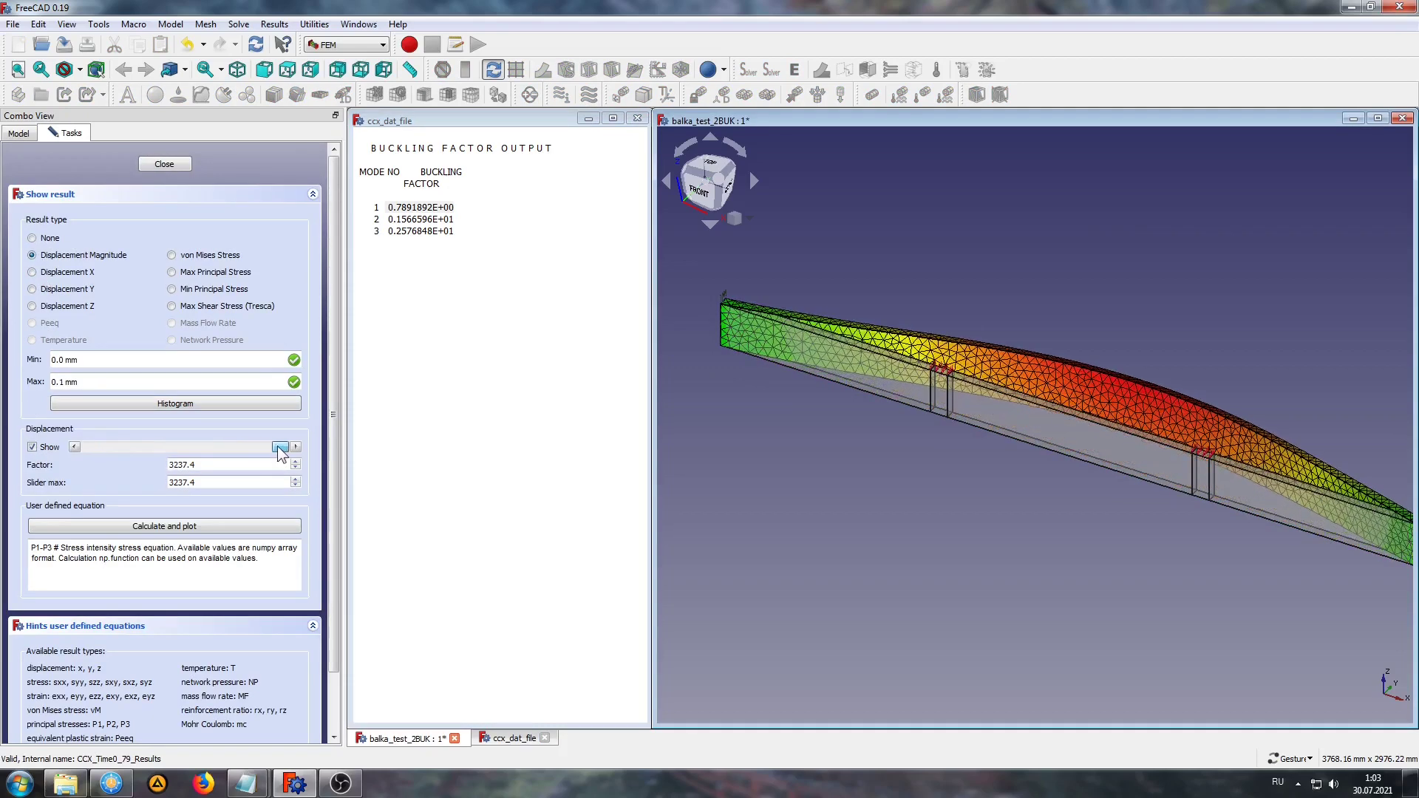
pyautogui.moveTo(748, 167)
pyautogui.mouseDown()
pyautogui.moveTo(892, 475)
pyautogui.moveTo(1039, 347)
pyautogui.mouseUp()
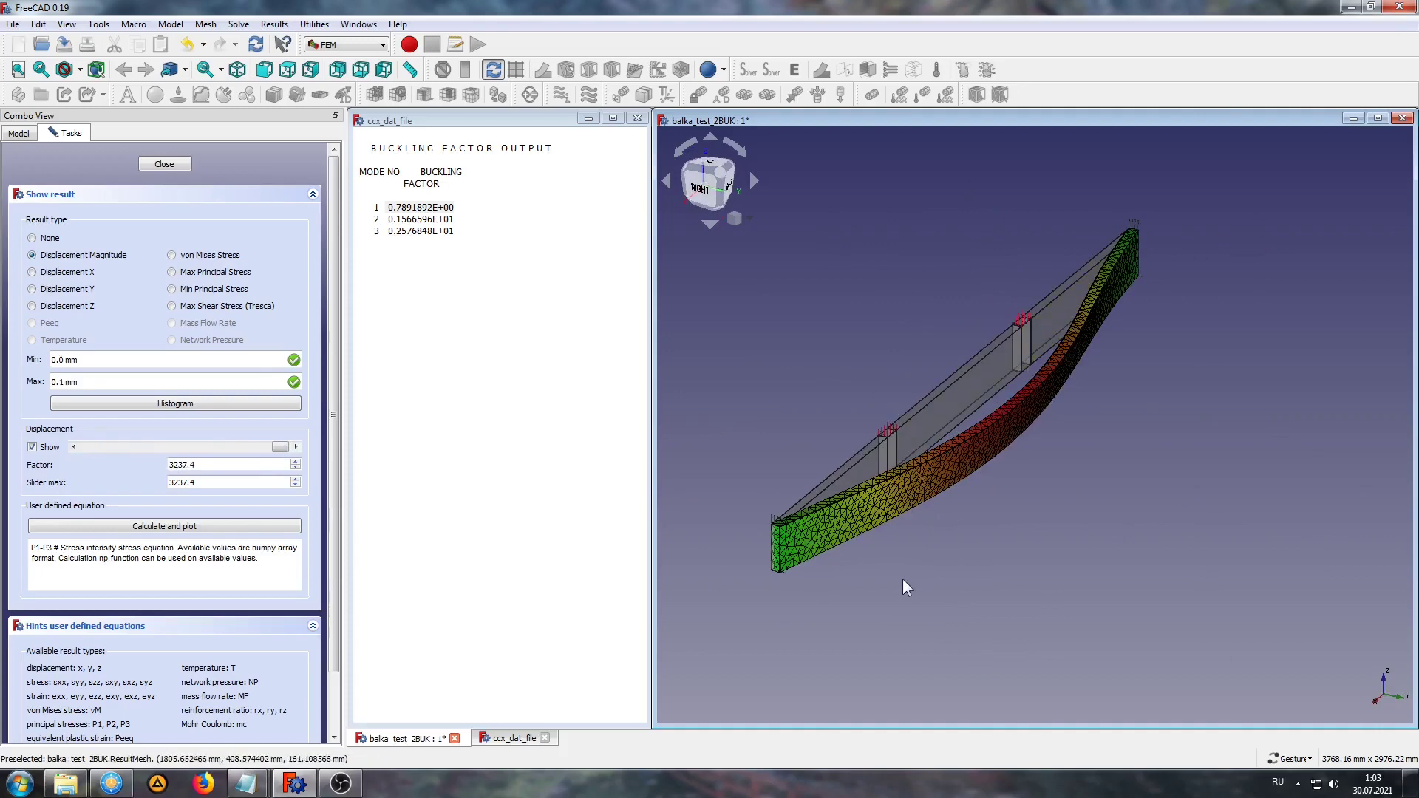
pyautogui.moveTo(794, 597)
pyautogui.mouseDown()
pyautogui.moveTo(958, 600)
pyautogui.moveTo(968, 508)
pyautogui.moveTo(898, 508)
pyautogui.mouseUp()
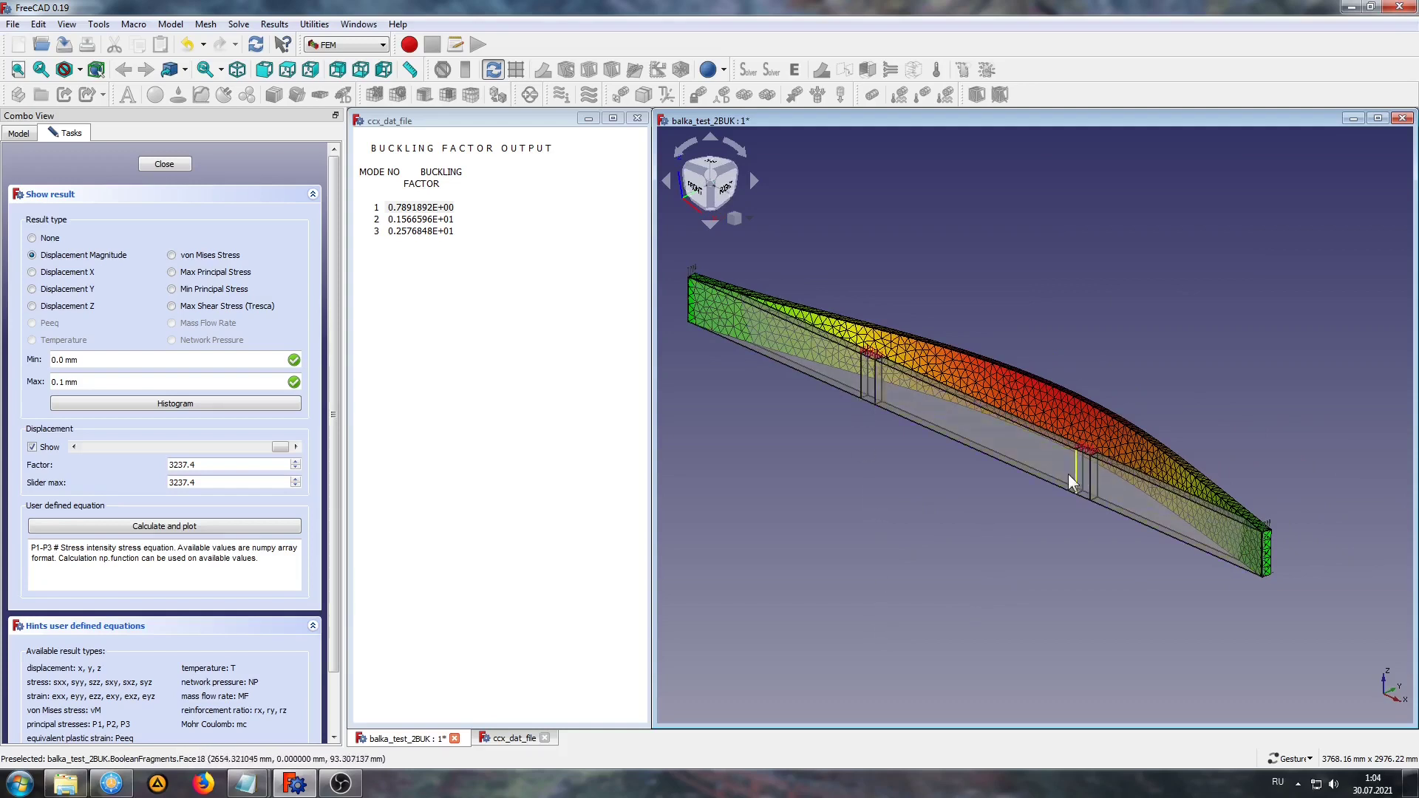
# Close the ccx_dat_file window, maximize the 3D view and close the result display.
pyautogui.click(637, 120)
pyautogui.click(1378, 118)
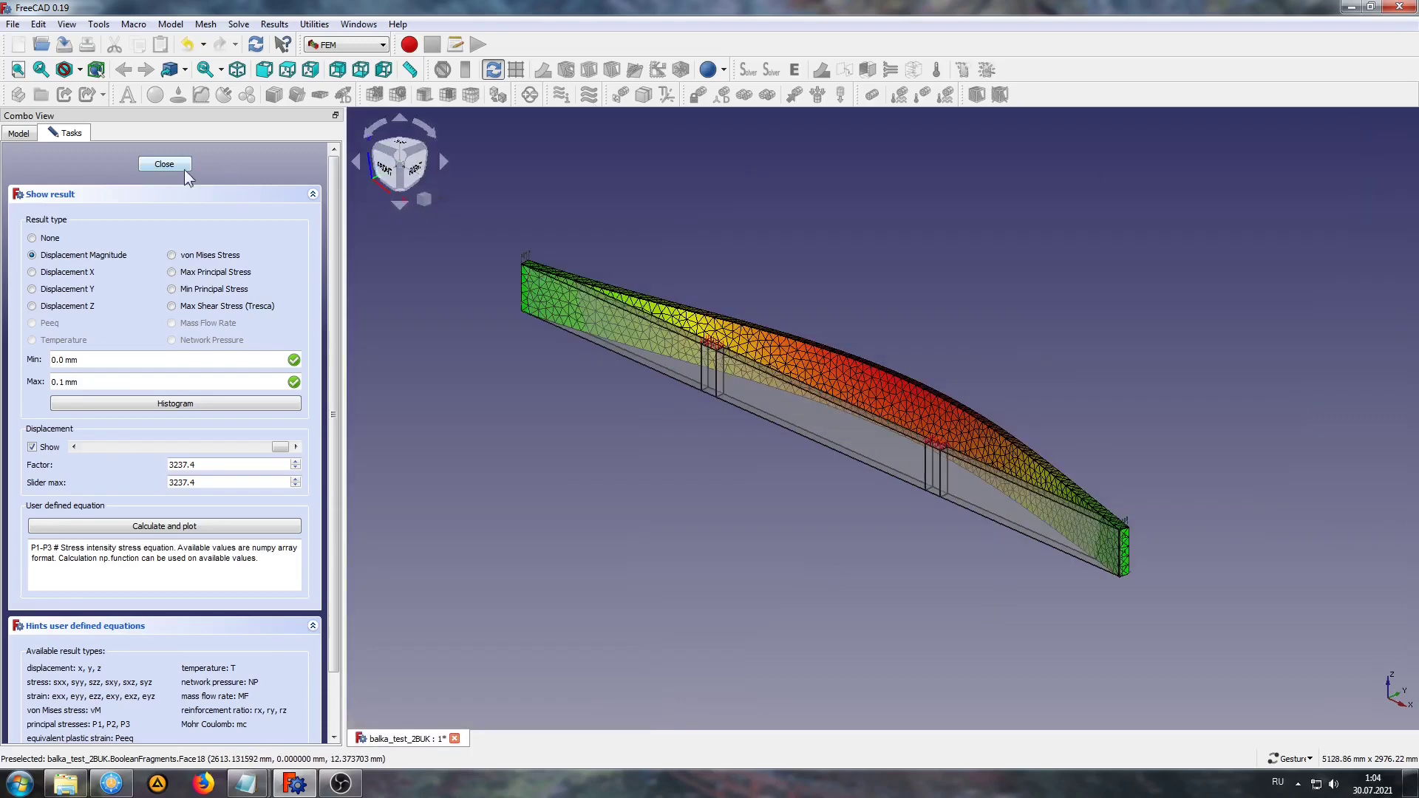
pyautogui.click(166, 162)
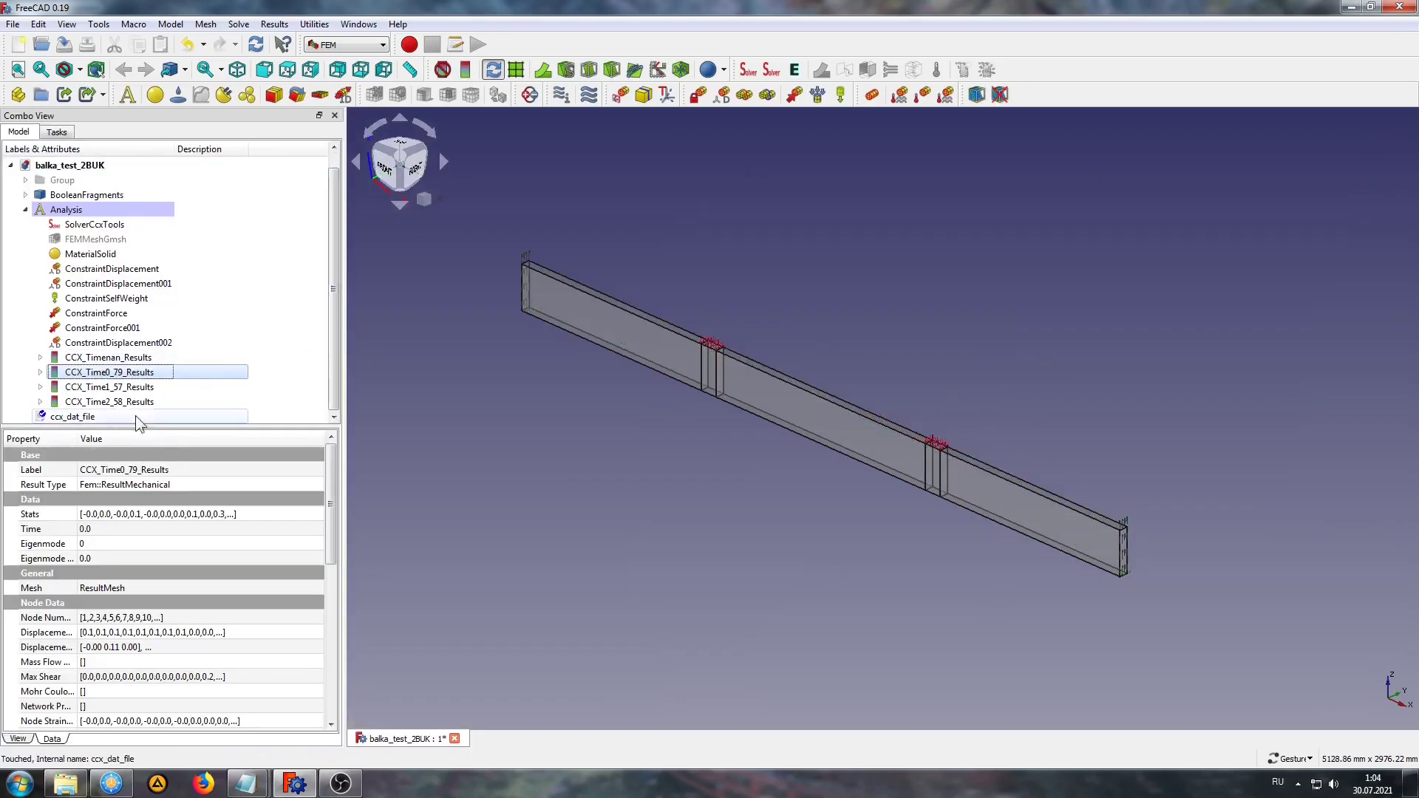
# Delete ccx_dat_file and purge all four CCX result sets from the Analysis.
pyautogui.click(433, 73)
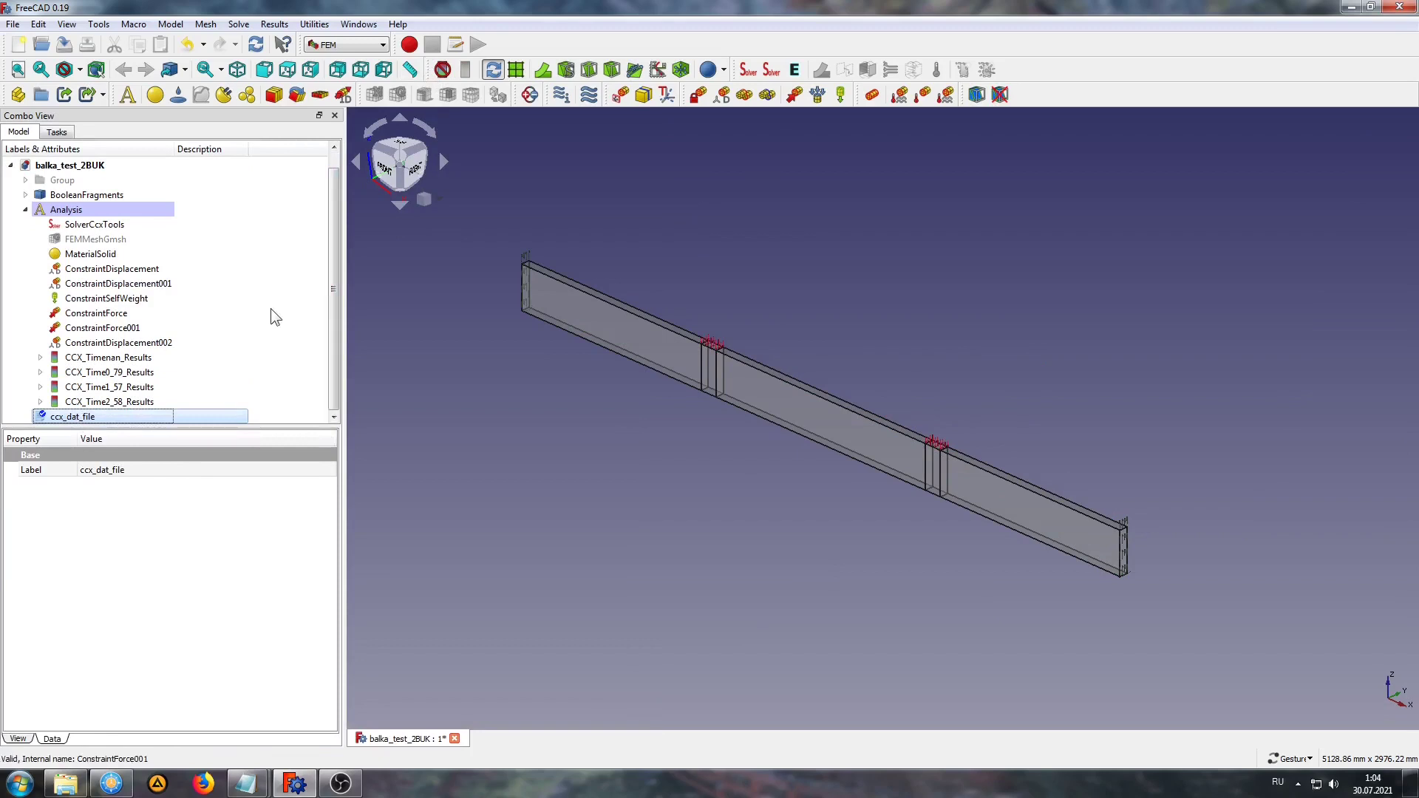
pyautogui.click(82, 377)
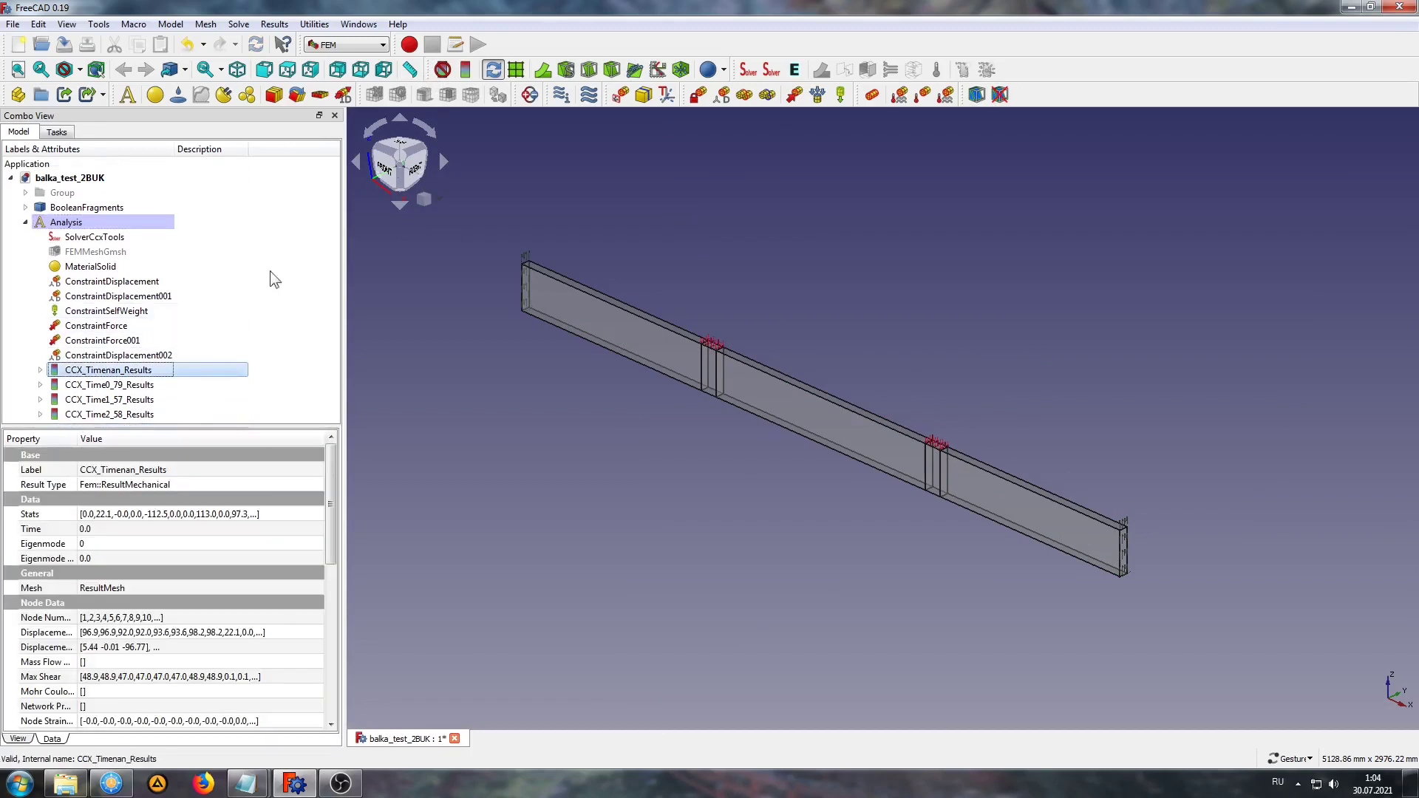
pyautogui.click(443, 70)
pyautogui.moveTo(511, 441); pyautogui.dragTo(613, 510)
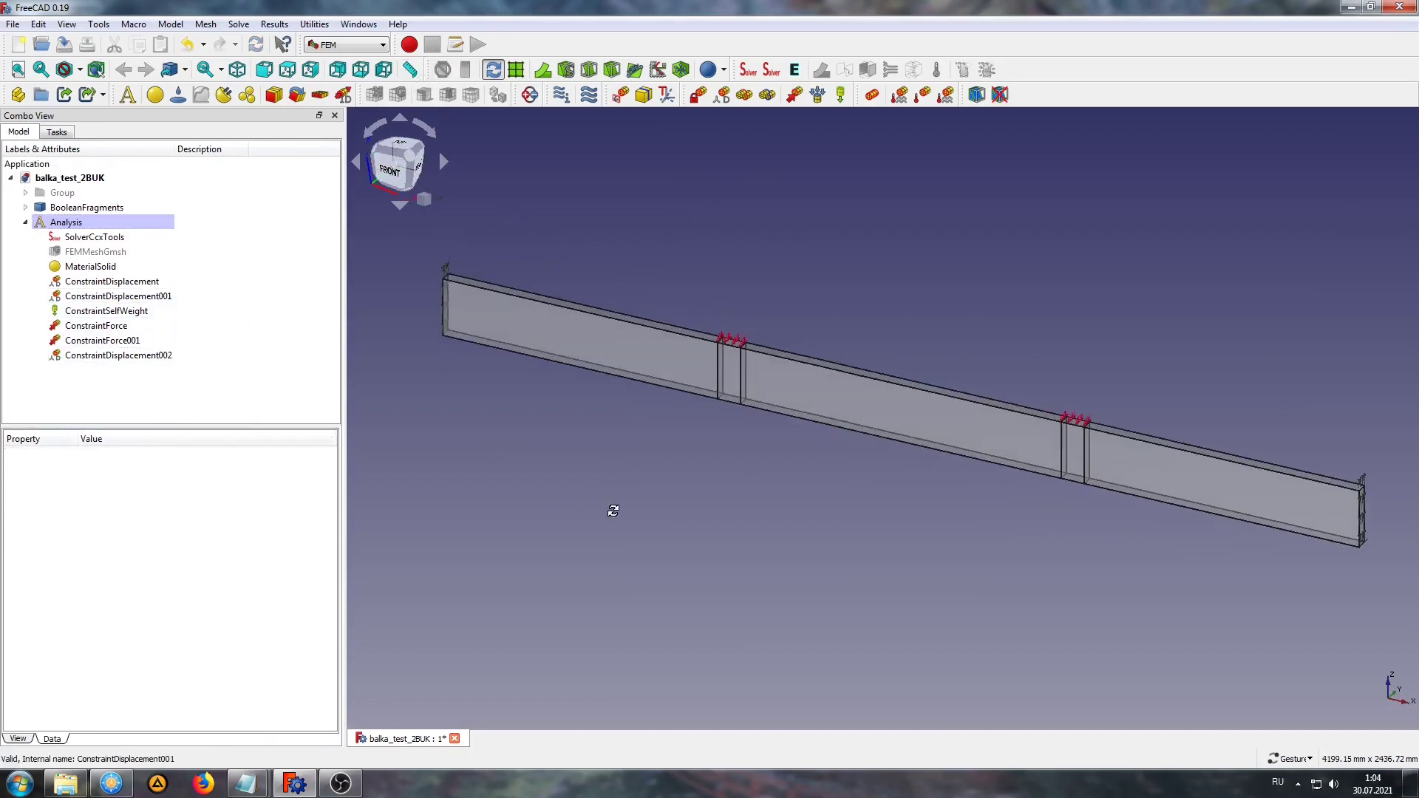
pyautogui.scroll(3, 688, 502)
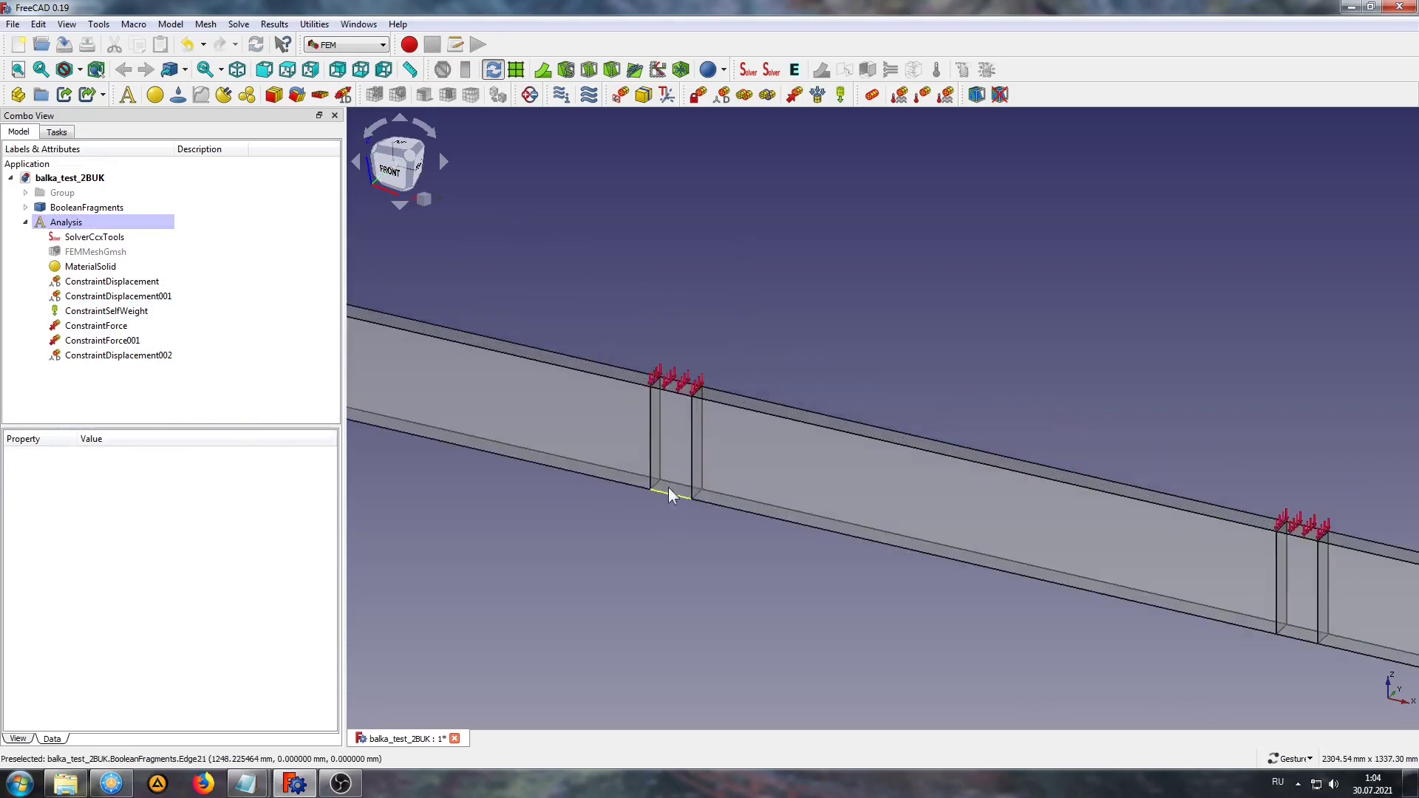
pyautogui.moveTo(754, 265); pyautogui.dragTo(643, 206, button='right')
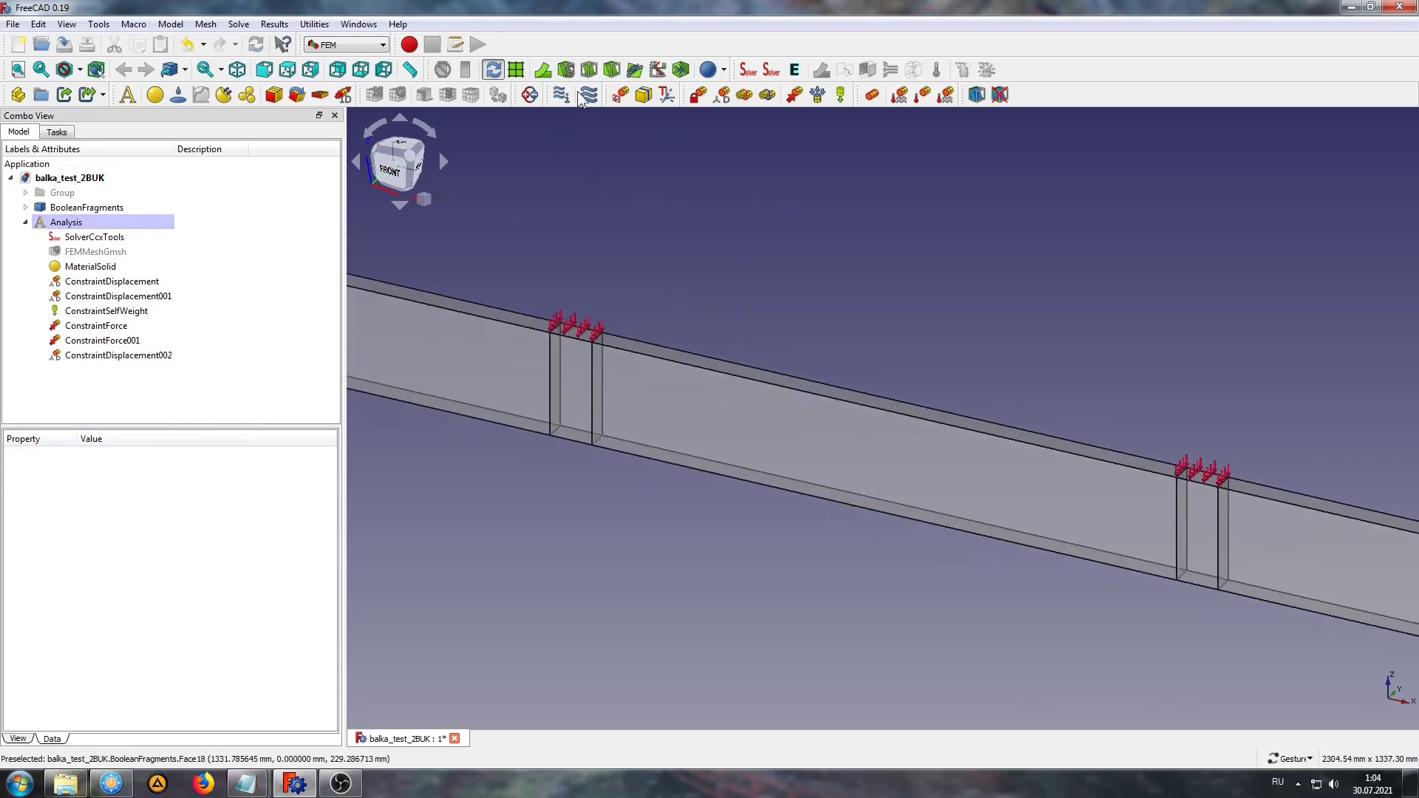
# Create a displacement constraint on the left and right stiffener vertical edges and accept it.
pyautogui.click(721, 96)
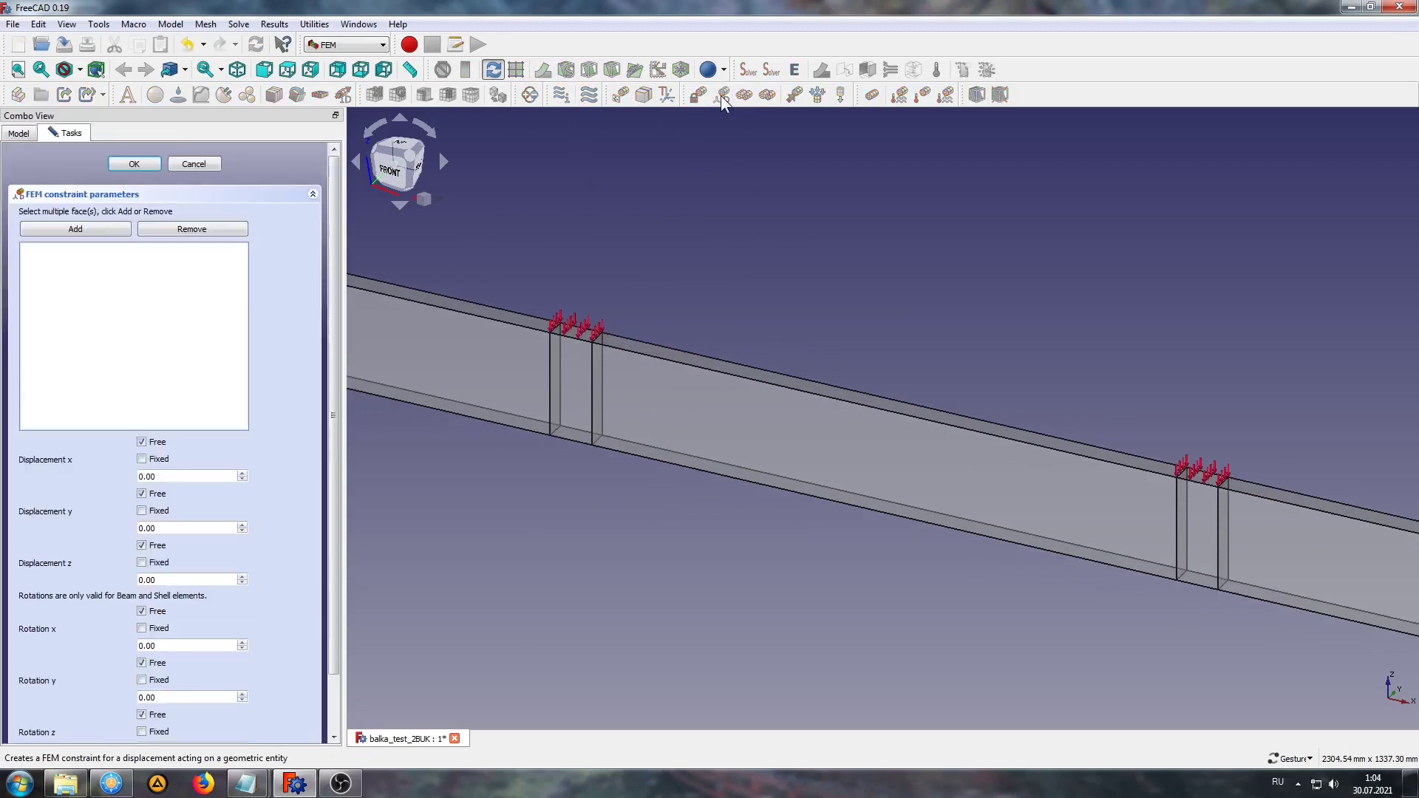
pyautogui.click(591, 407)
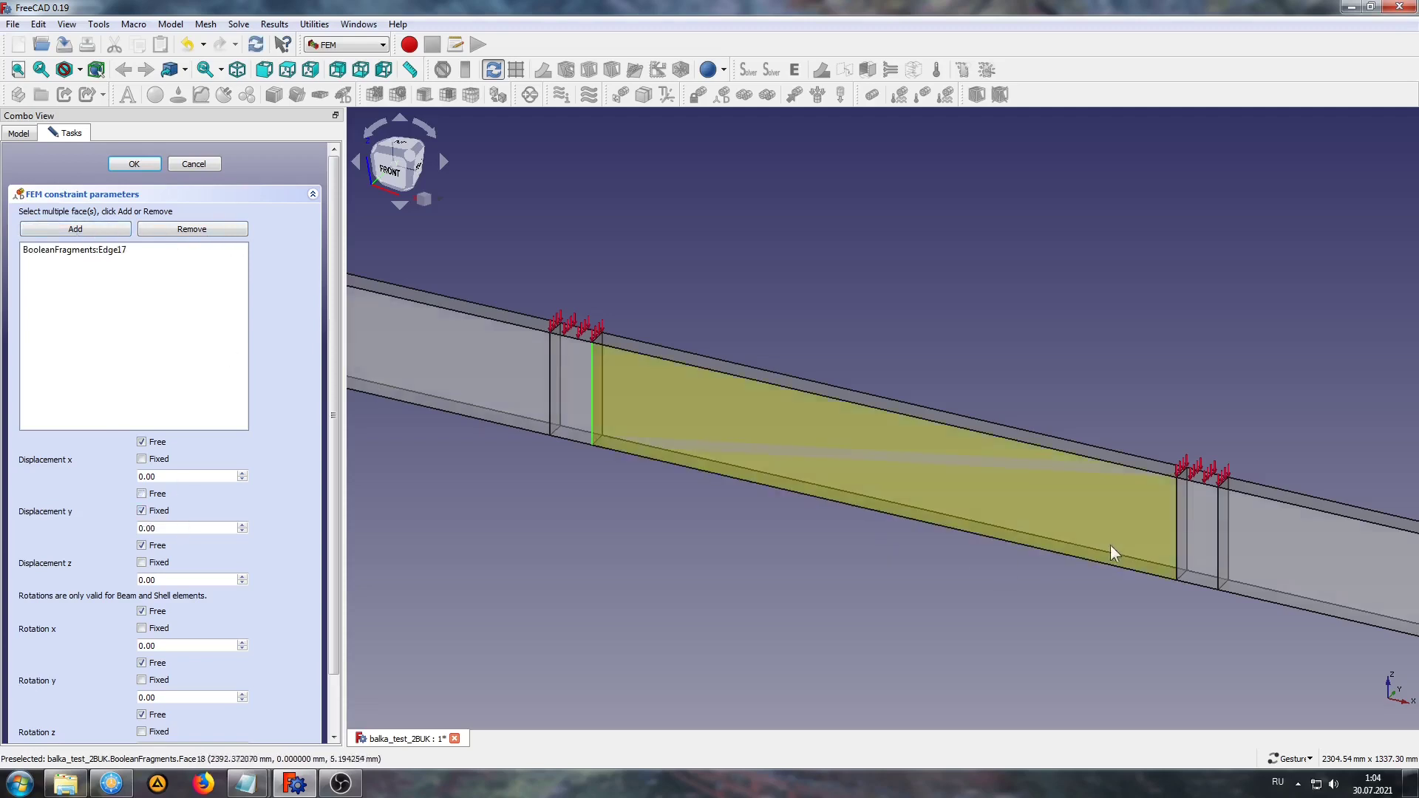
pyautogui.click(1177, 555)
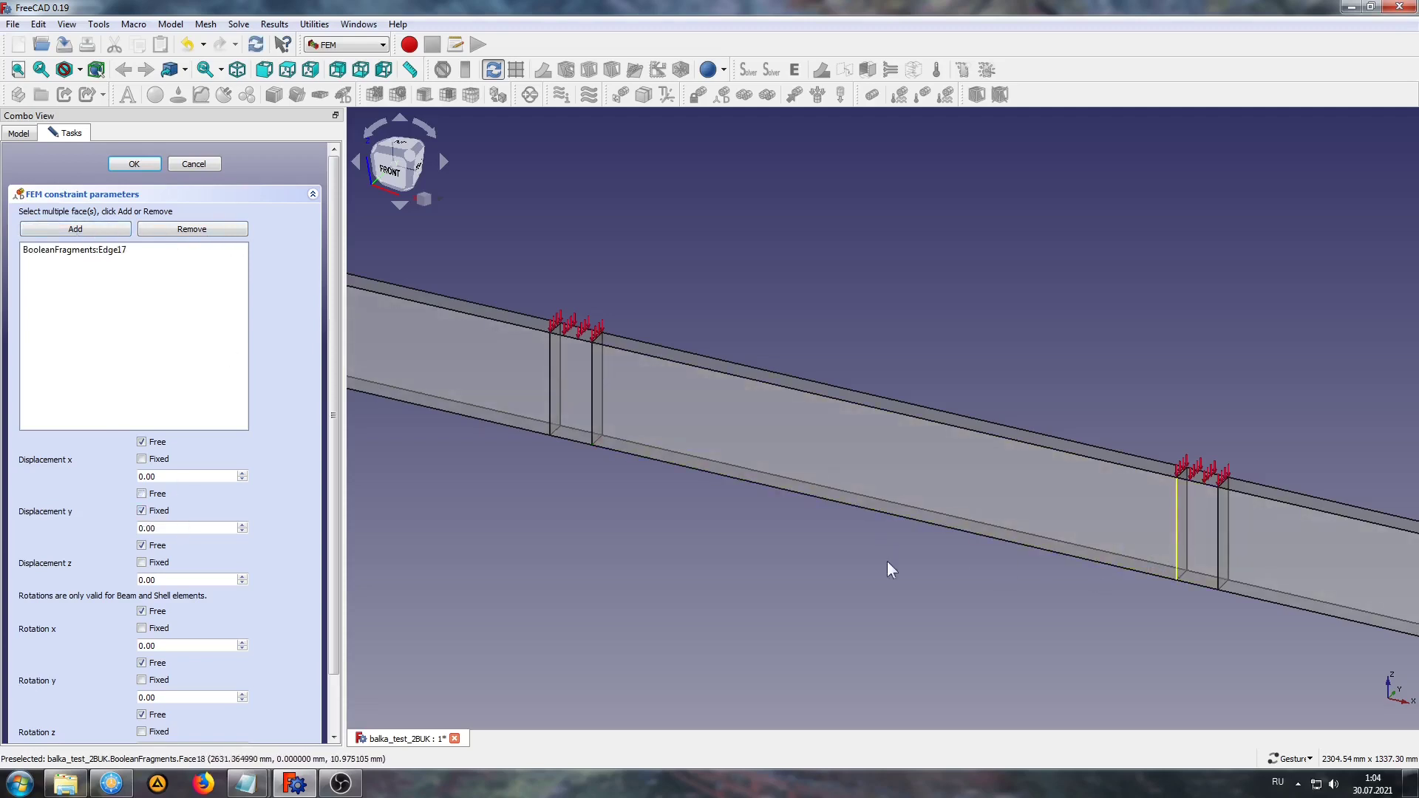
pyautogui.click(76, 231)
pyautogui.scroll(-2, 790, 572)
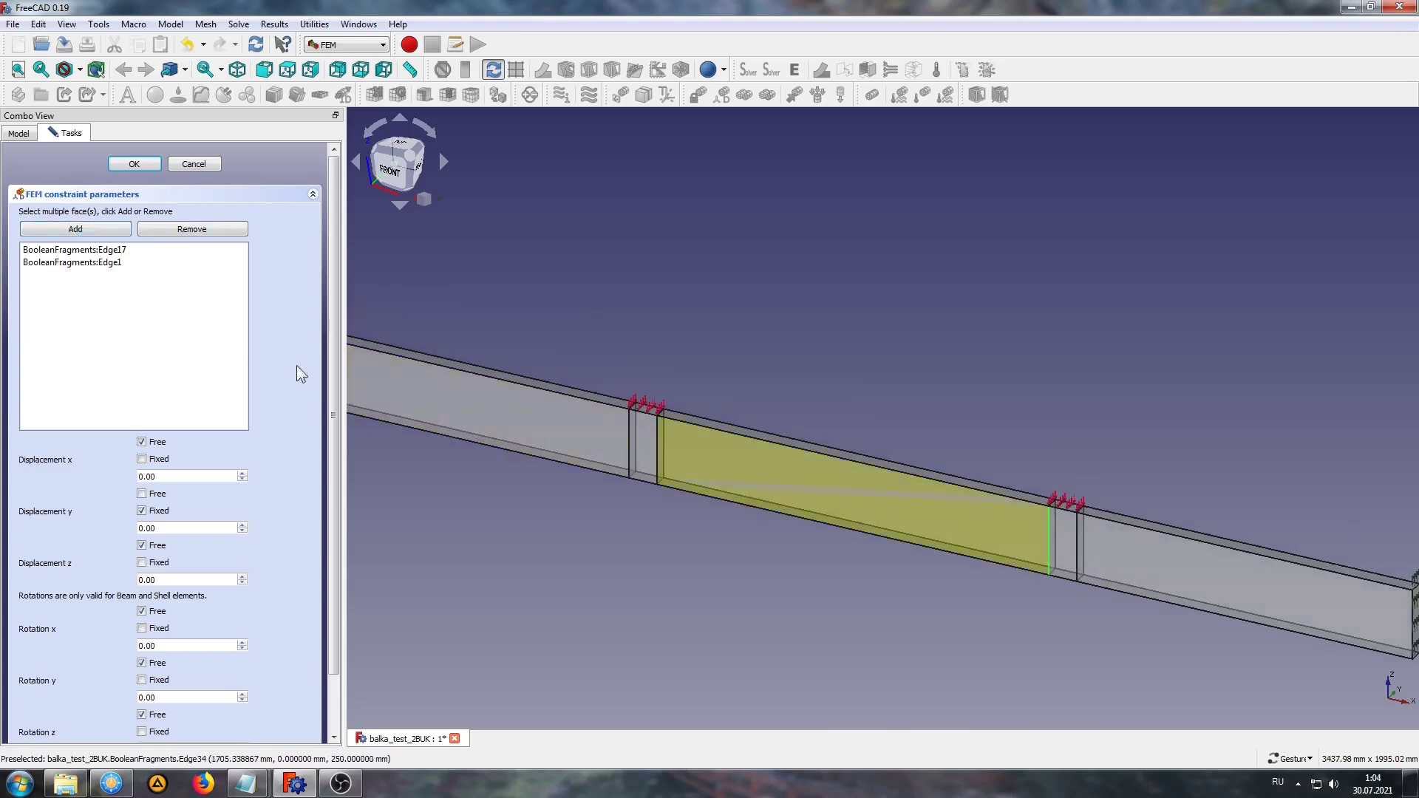
pyautogui.click(140, 164)
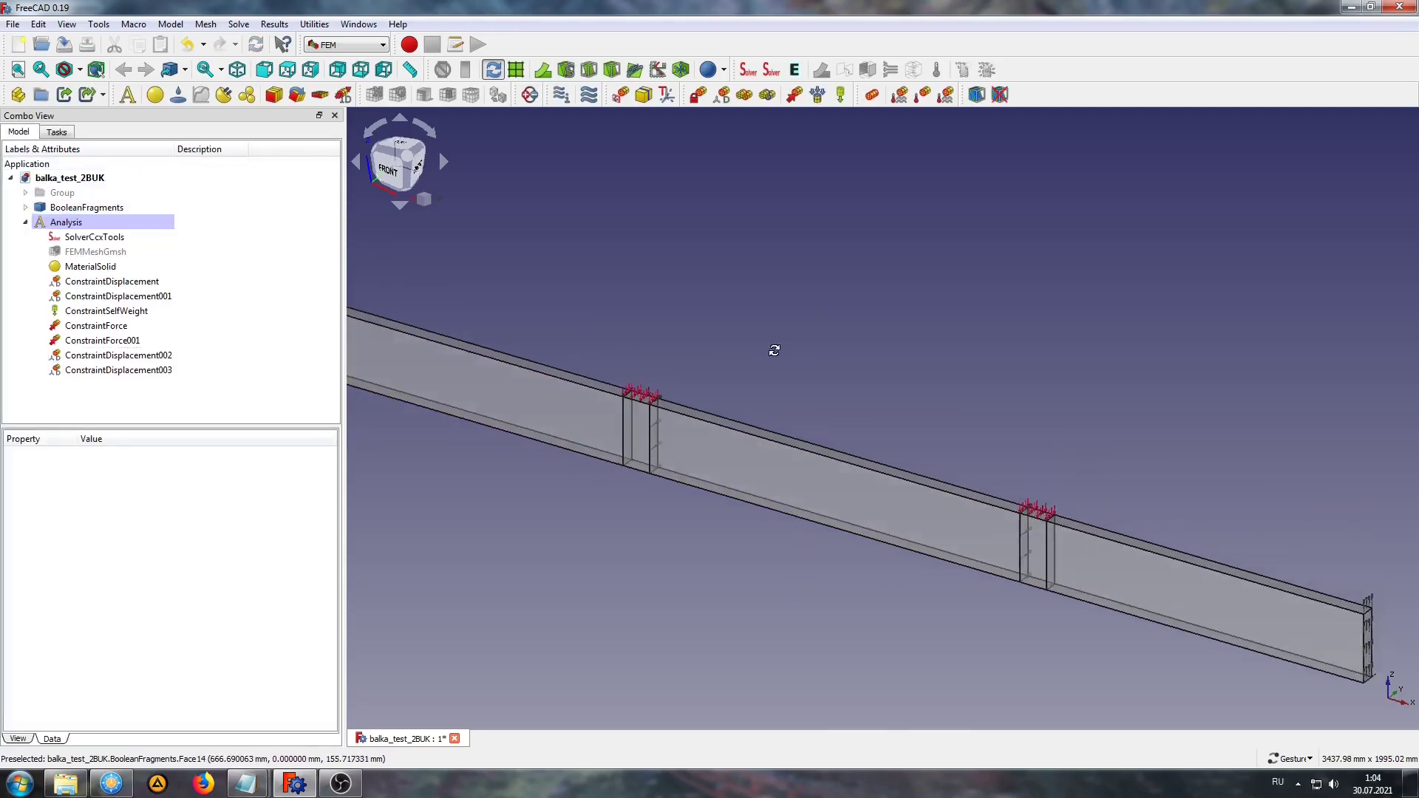
# Zoom and pan the 3D view to centre the whole beam.
pyautogui.scroll(2, 647, 441)
pyautogui.scroll(3, 634, 400)
pyautogui.scroll(-2, 857, 295)
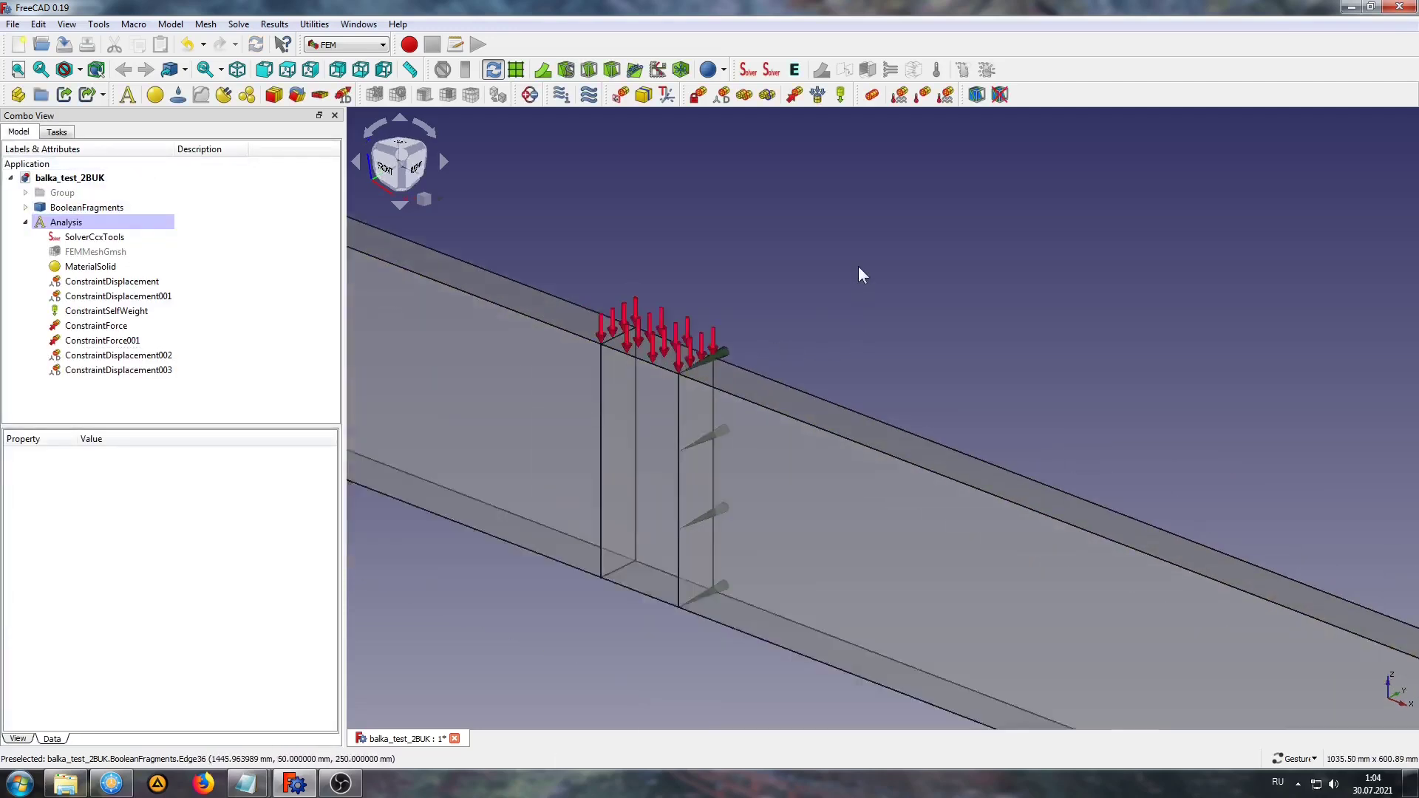
pyautogui.scroll(-2, 858, 270)
pyautogui.scroll(-1, 778, 353)
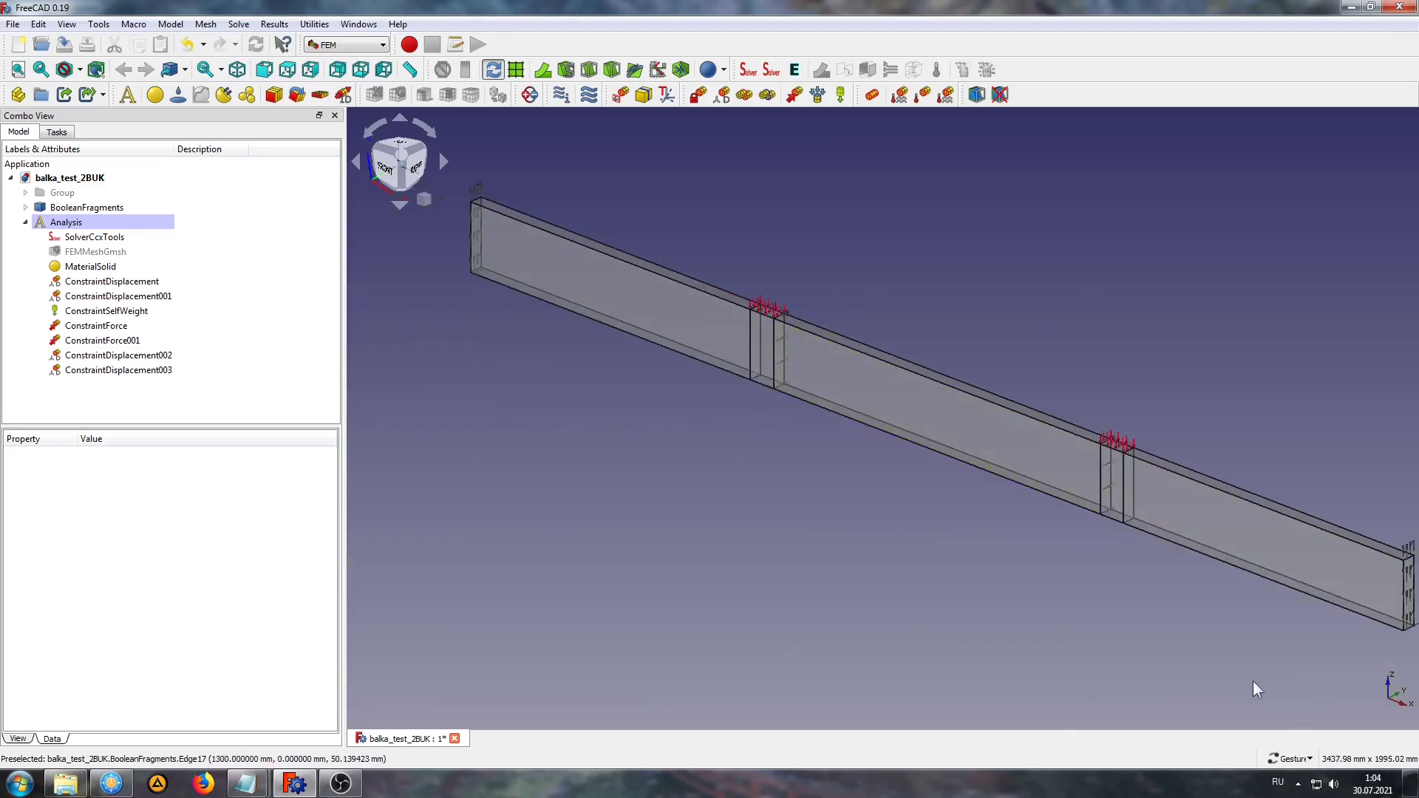
pyautogui.moveTo(814, 532); pyautogui.dragTo(710, 571, button='right')
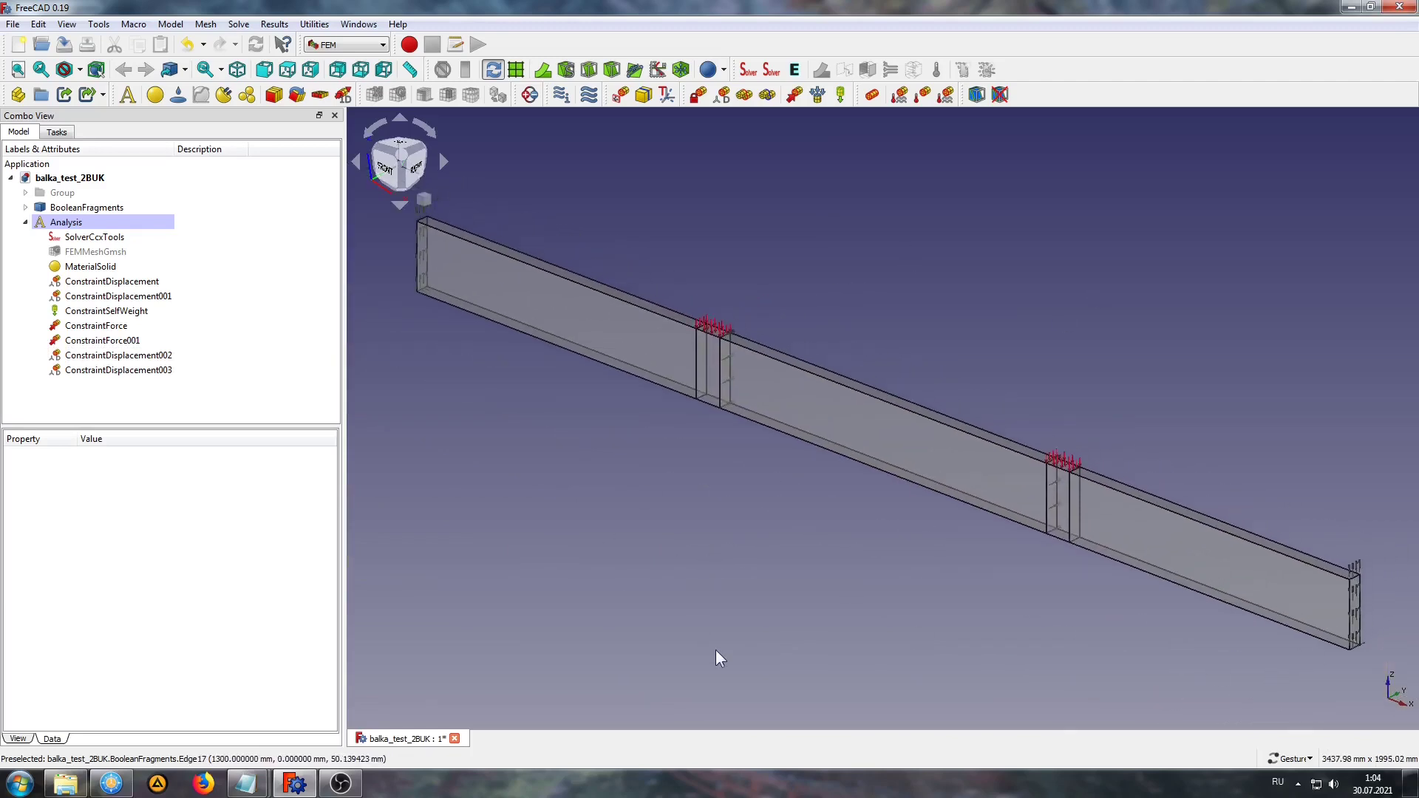
pyautogui.doubleClick(95, 236)
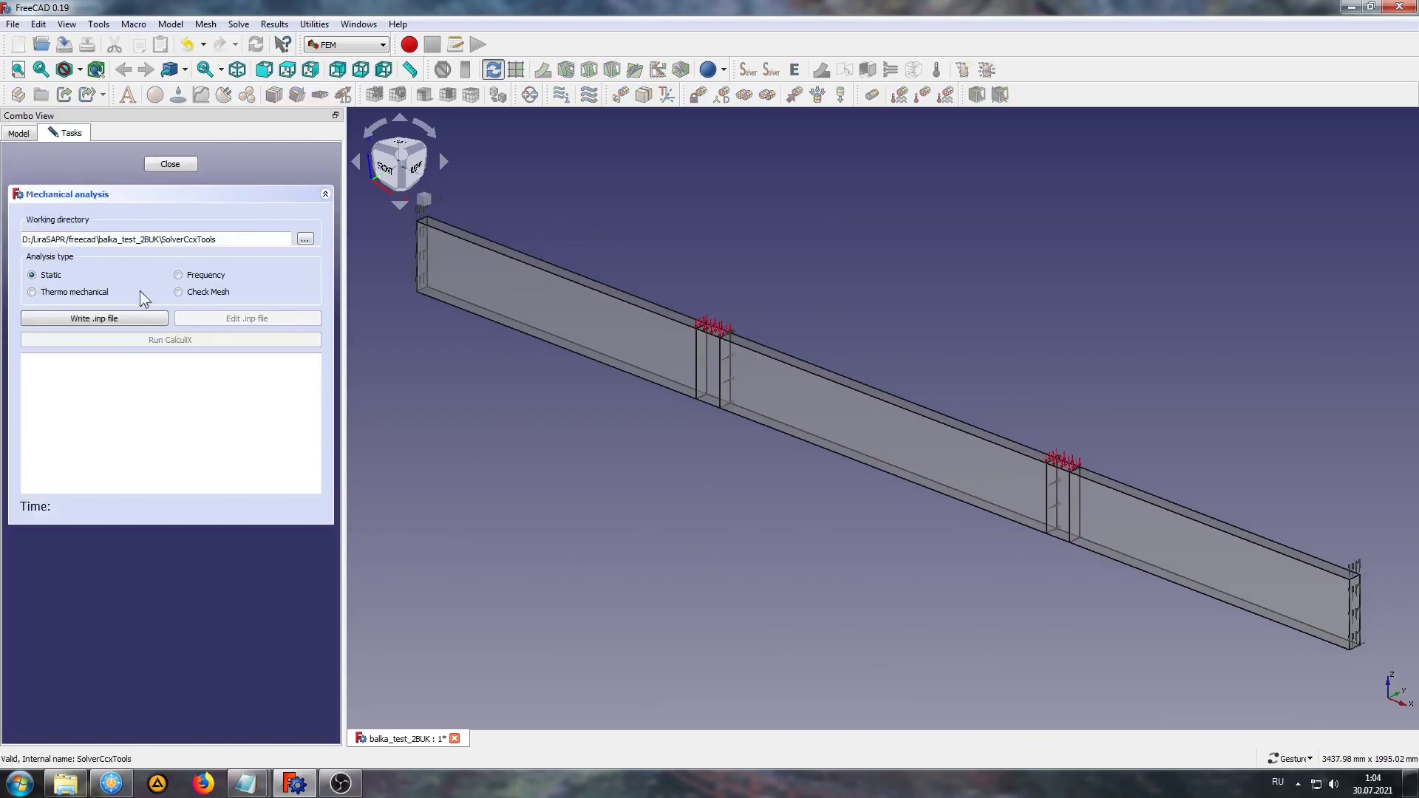
# Write the CalculiX input file and open FEMMeshGmsh.inp in the editor.
pyautogui.click(96, 319)
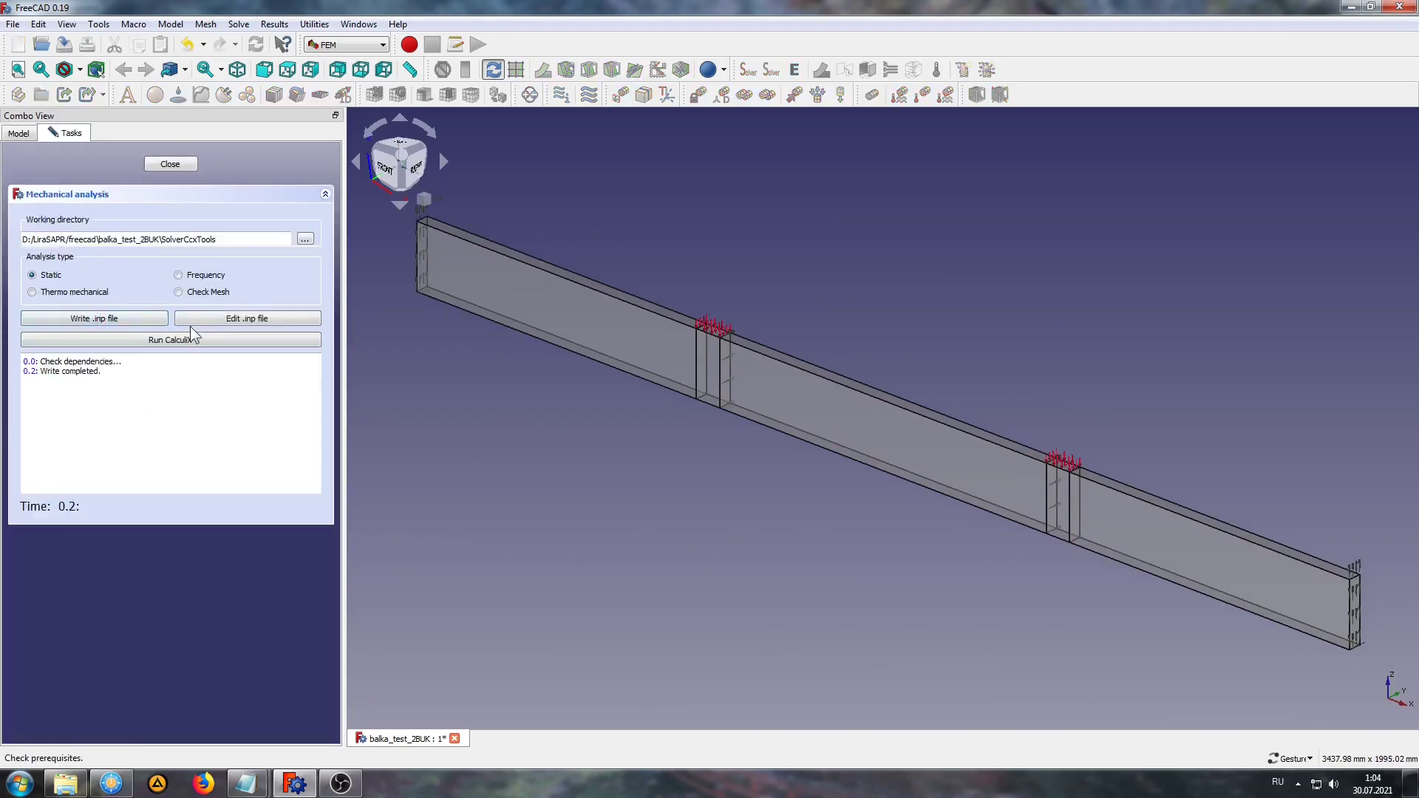
pyautogui.click(255, 319)
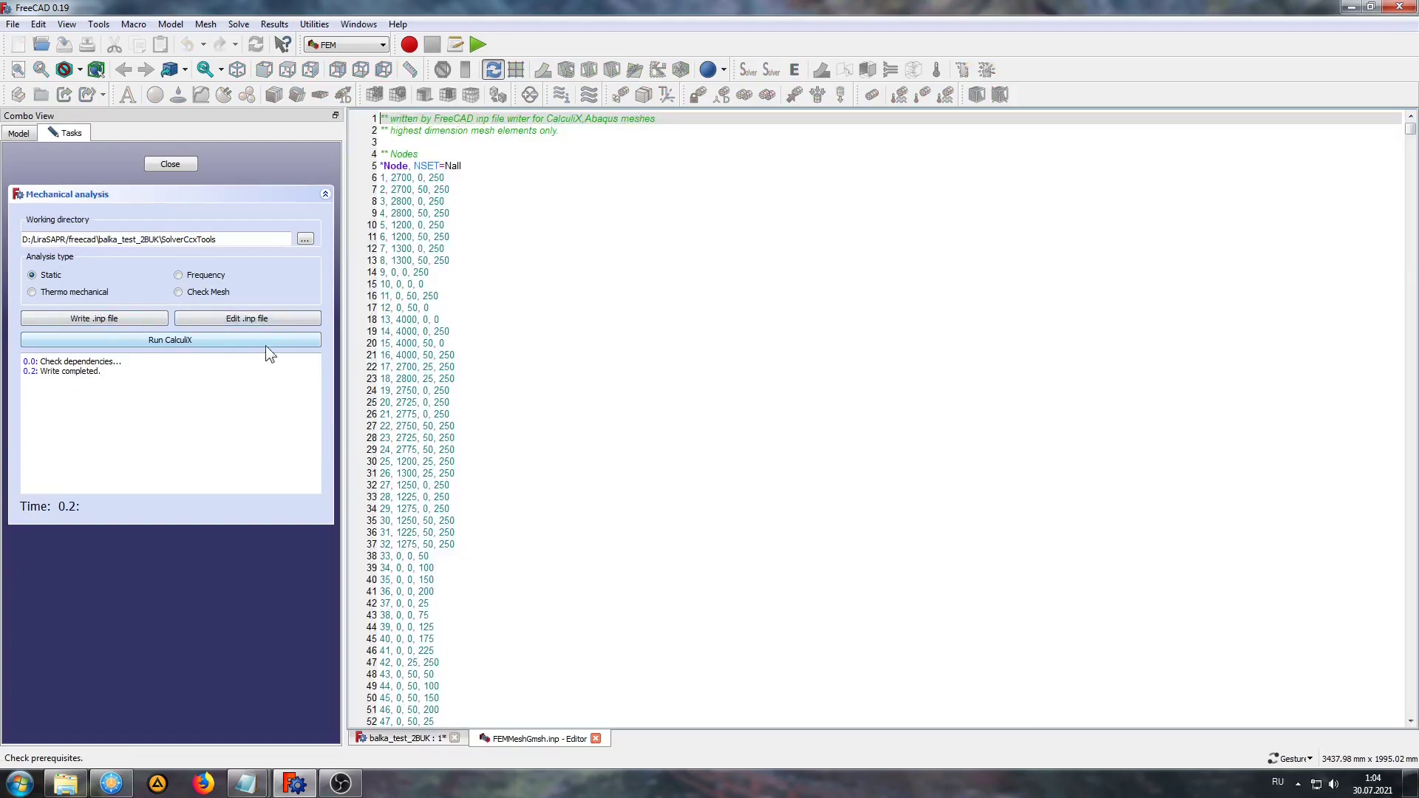
pyautogui.moveTo(1410, 127); pyautogui.dragTo(1412, 619)
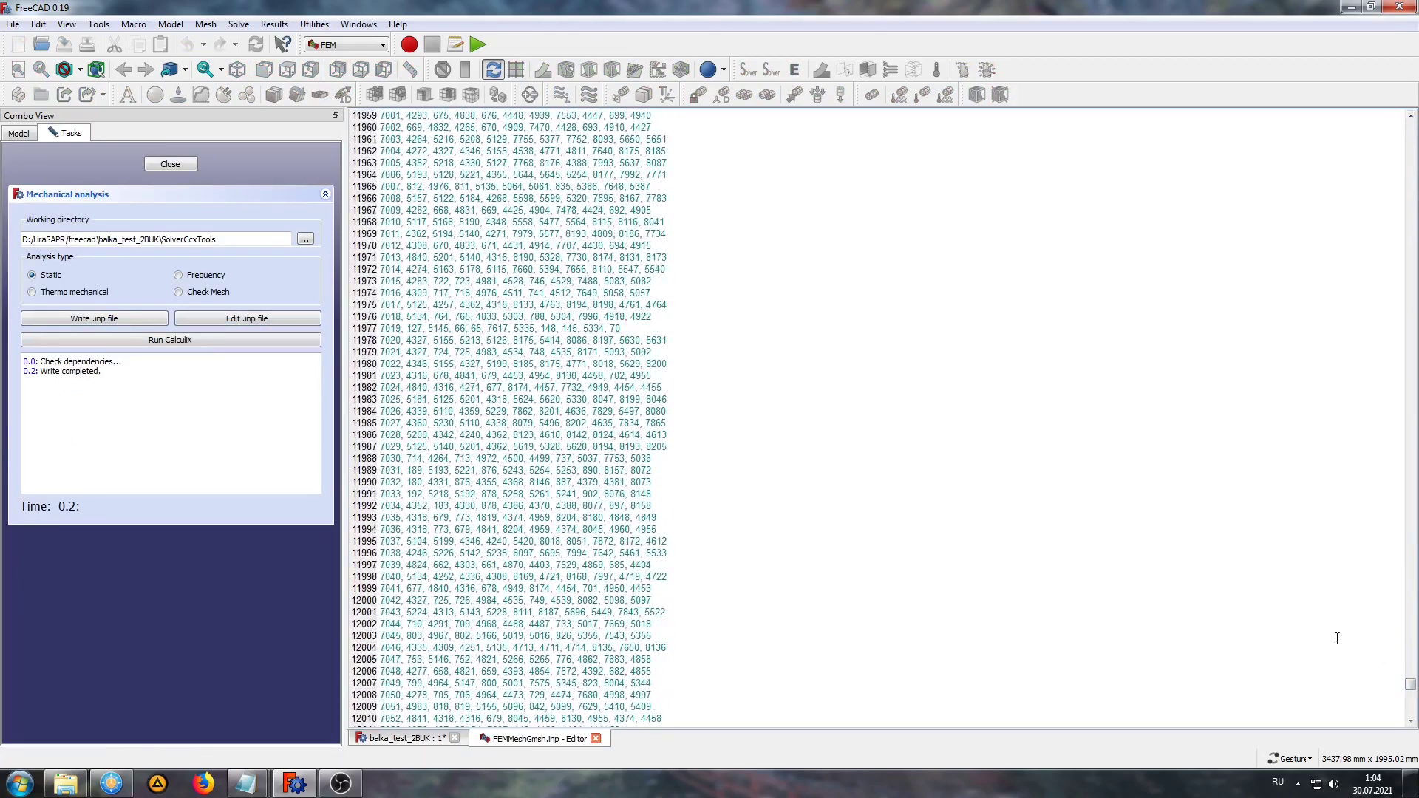
pyautogui.moveTo(1411, 617); pyautogui.dragTo(1410, 686)
# Scroll to the *STEP section and select the STATIC keyword.
pyautogui.scroll(-18, 1349, 626)
pyautogui.scroll(-18, 1349, 627)
pyautogui.scroll(-18, 1350, 627)
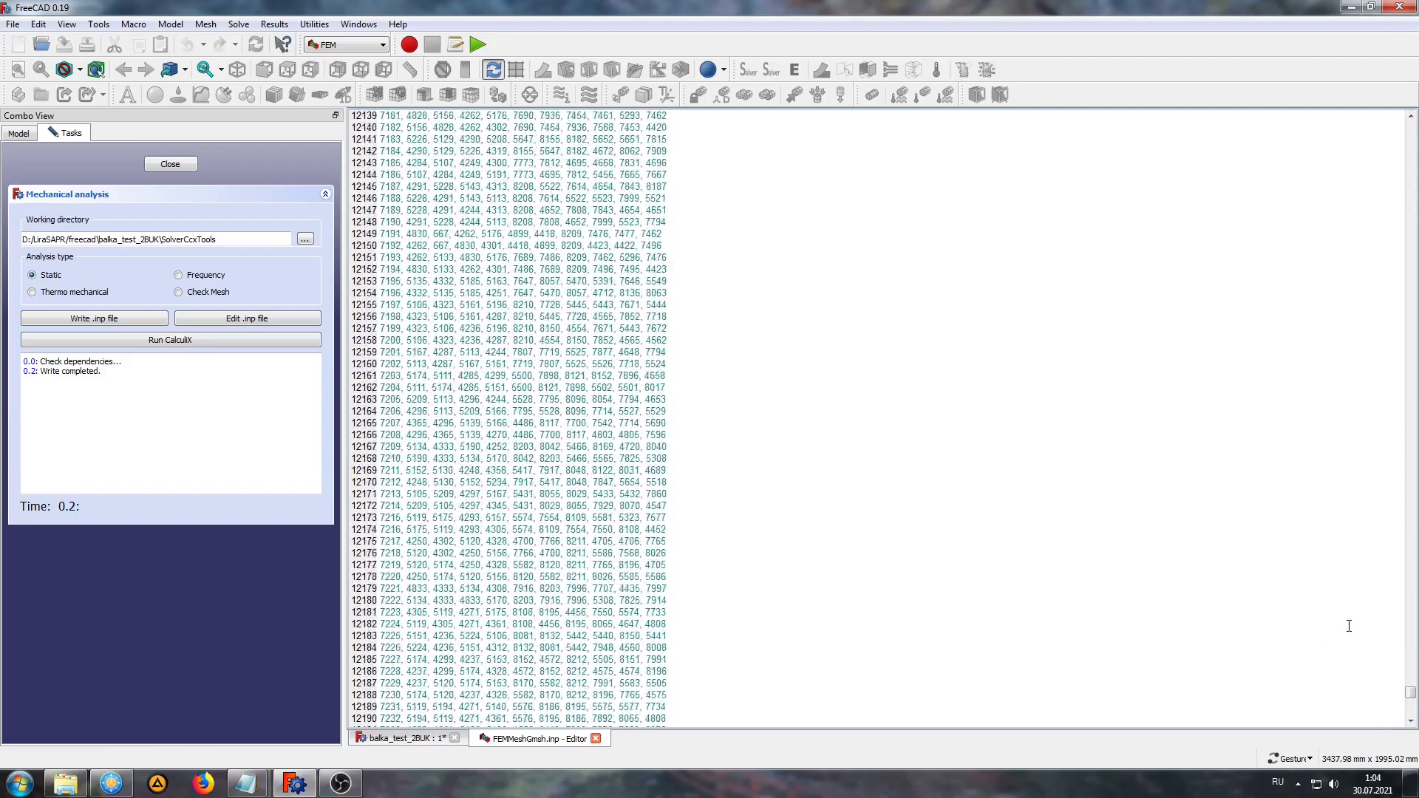
pyautogui.scroll(-18, 1349, 626)
pyautogui.scroll(2, 1349, 626)
pyautogui.scroll(-7, 1349, 626)
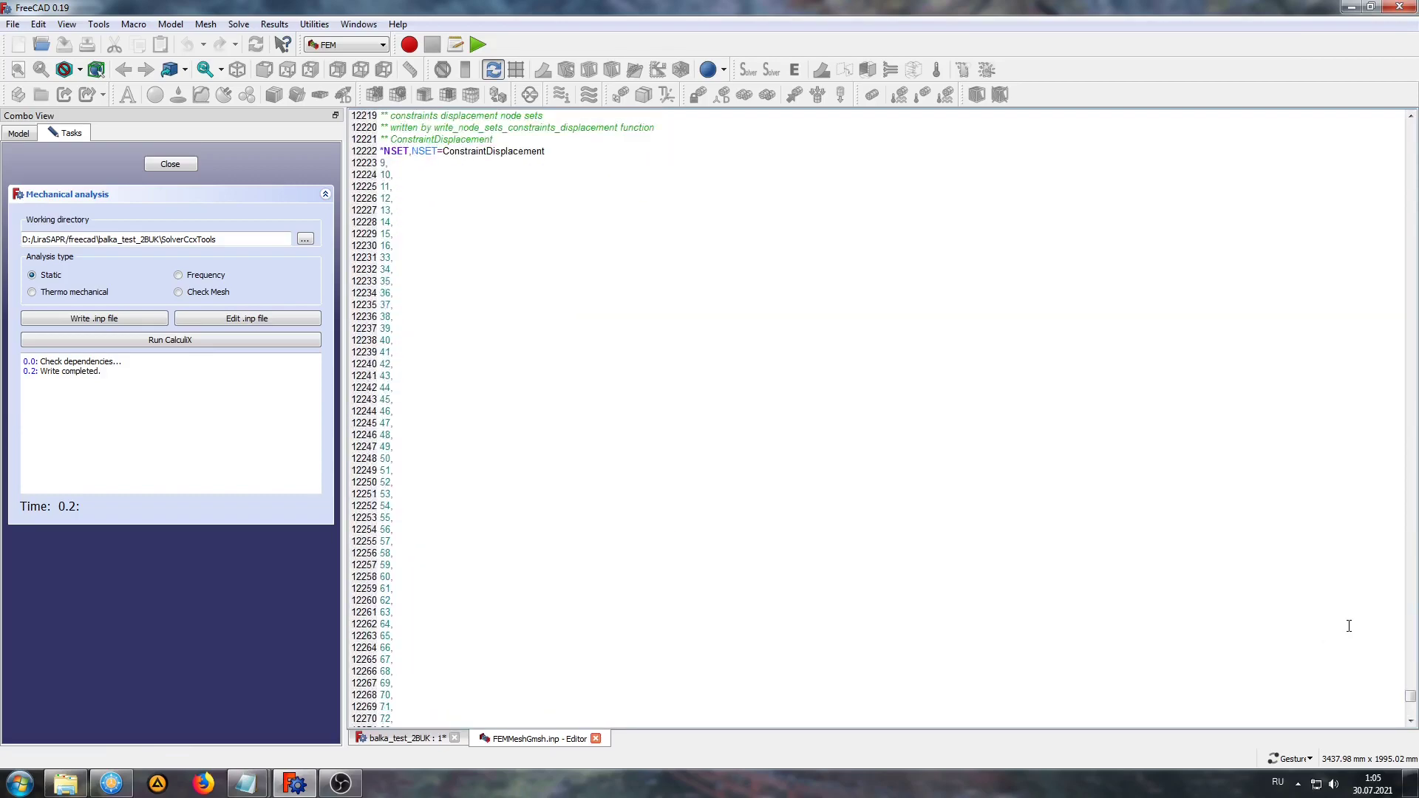
pyautogui.scroll(-10, 1349, 626)
pyautogui.scroll(-14, 1349, 626)
pyautogui.scroll(-6, 1349, 626)
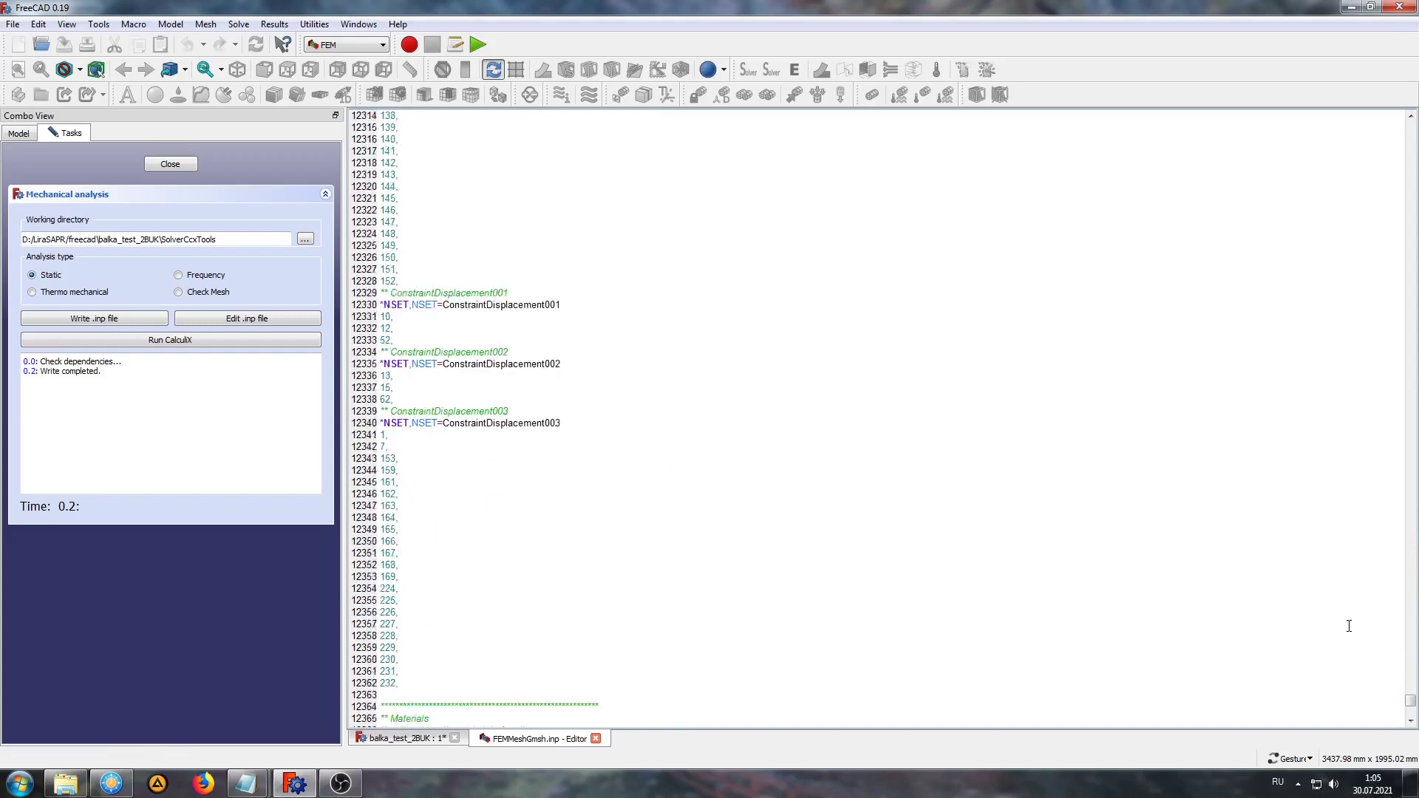
pyautogui.scroll(-14, 1349, 626)
pyautogui.scroll(-2, 1349, 626)
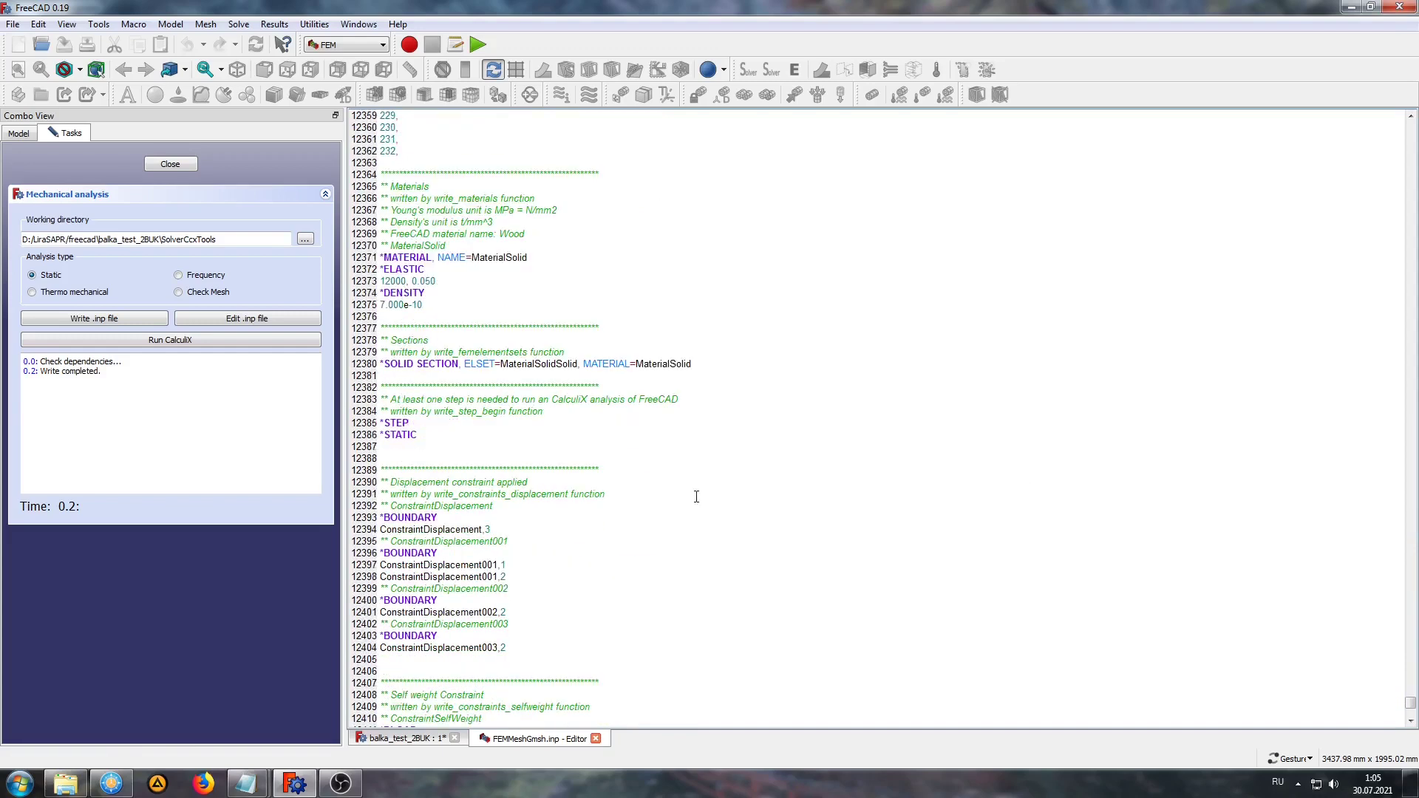
pyautogui.moveTo(381, 435); pyautogui.dragTo(429, 434)
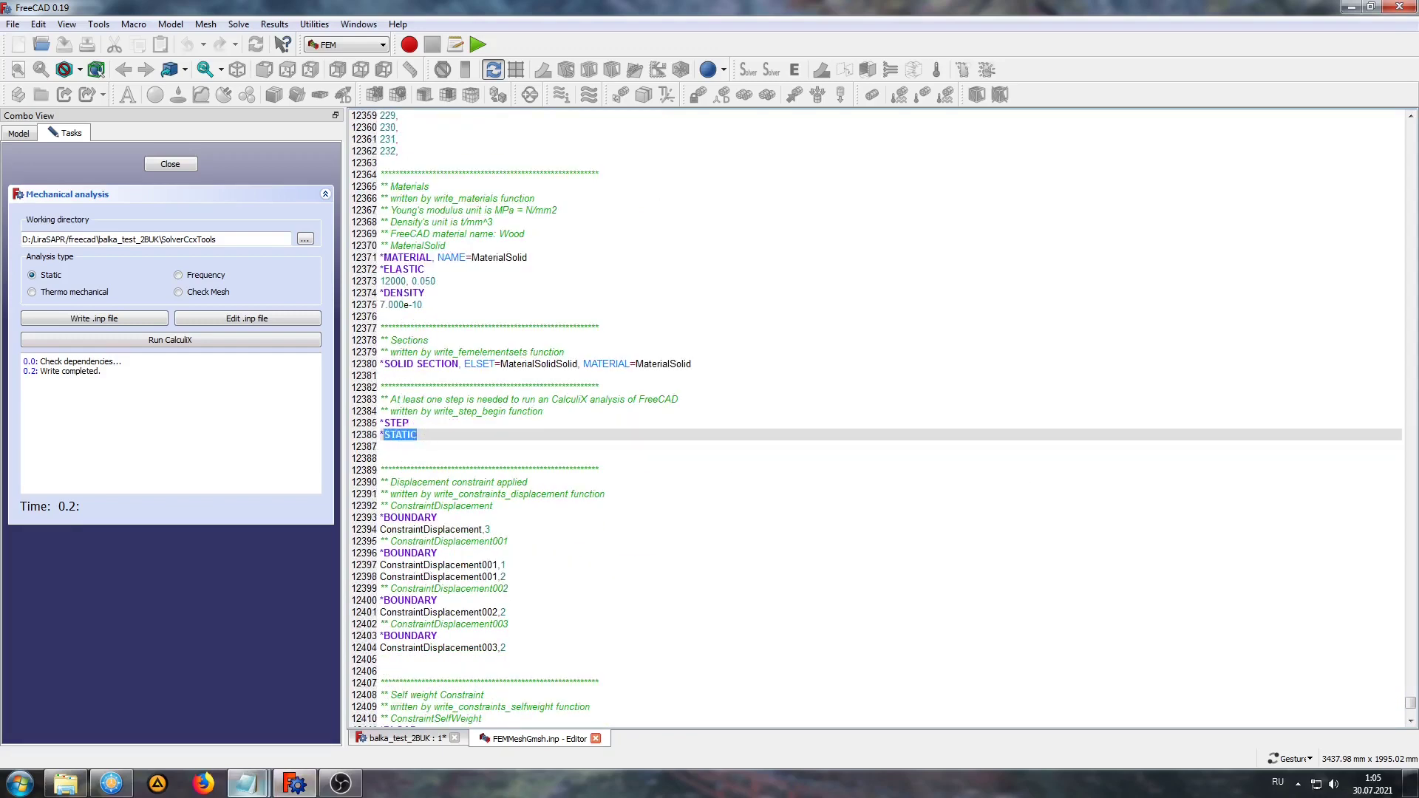
# Copy the word BUCKLE from the Notepad note.
pyautogui.click(248, 785)
pyautogui.click(201, 719)
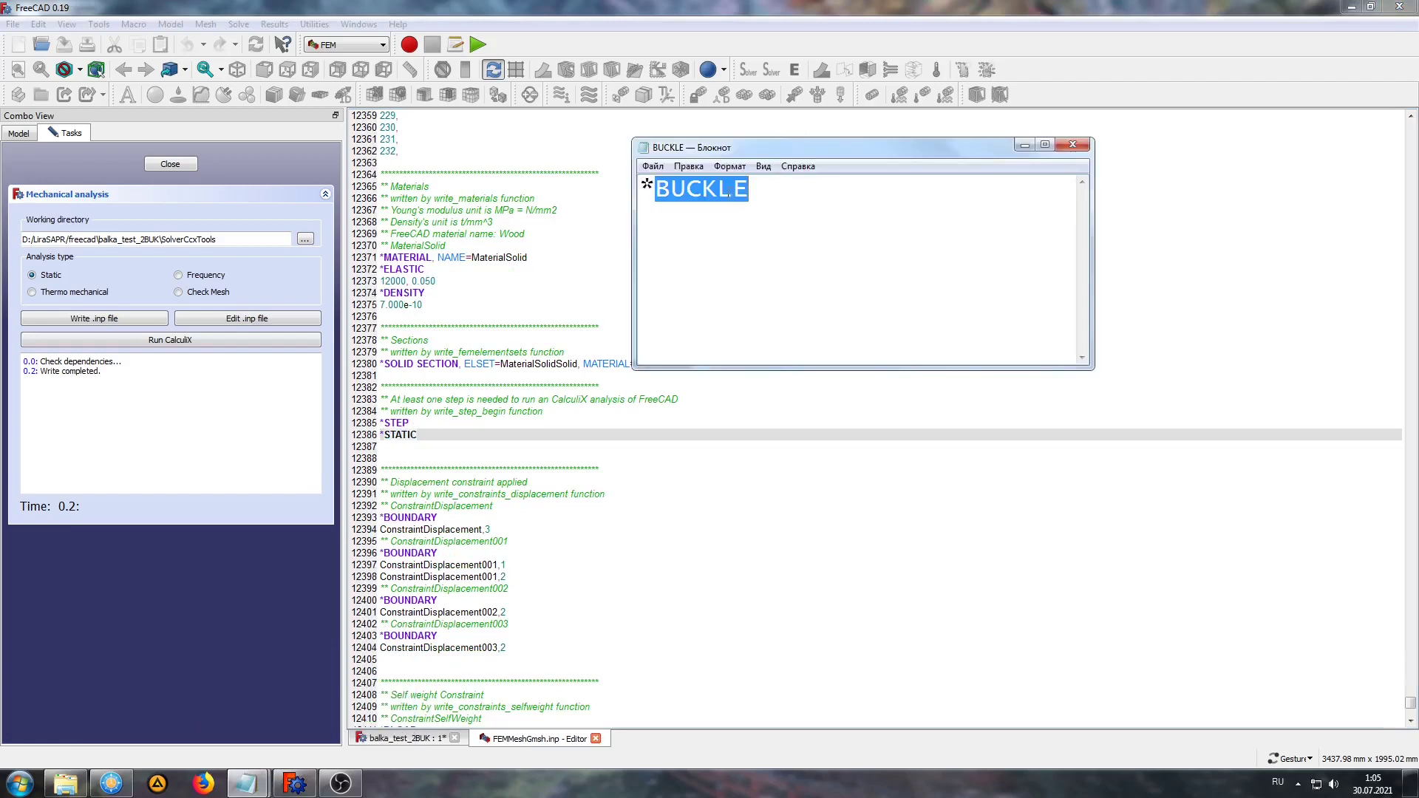
pyautogui.rightClick(729, 193)
pyautogui.click(754, 244)
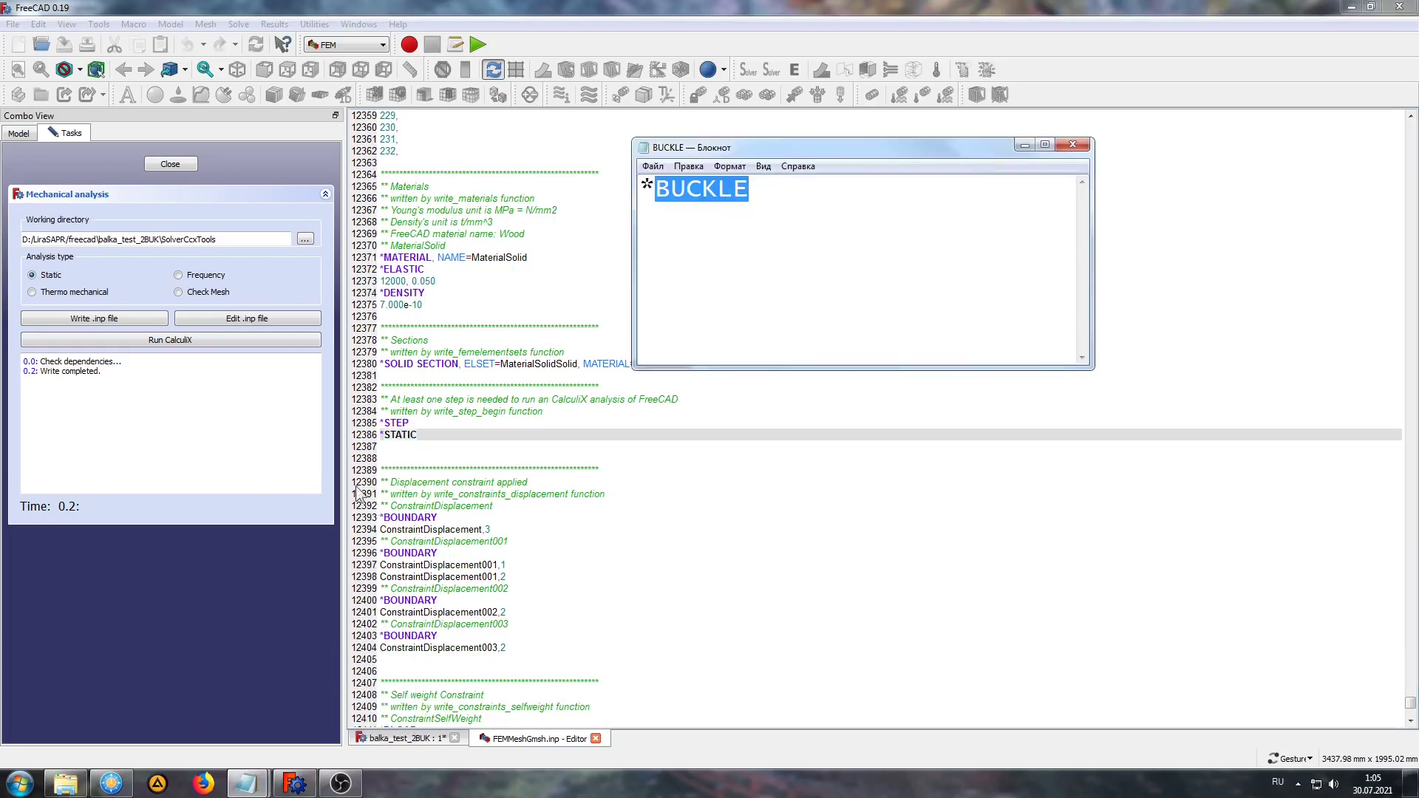
# Replace STATIC with *BUCKLE and 3 on the next line in the input file, then save and close it.
pyautogui.click(427, 434)
pyautogui.press('BackSpace')
pyautogui.press('BackSpace')
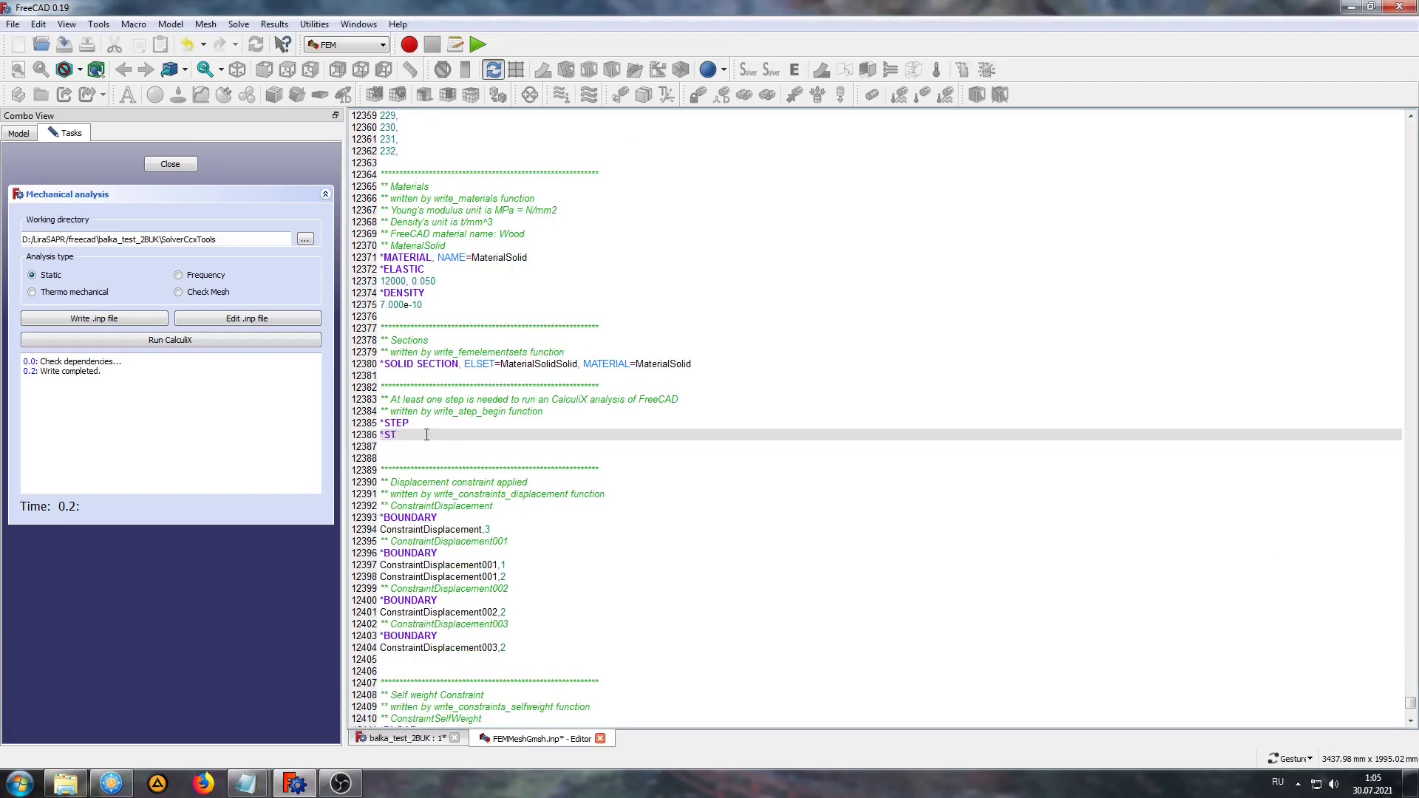
pyautogui.rightClick(426, 435)
pyautogui.click(450, 505)
pyautogui.click(391, 448)
pyautogui.write('3')
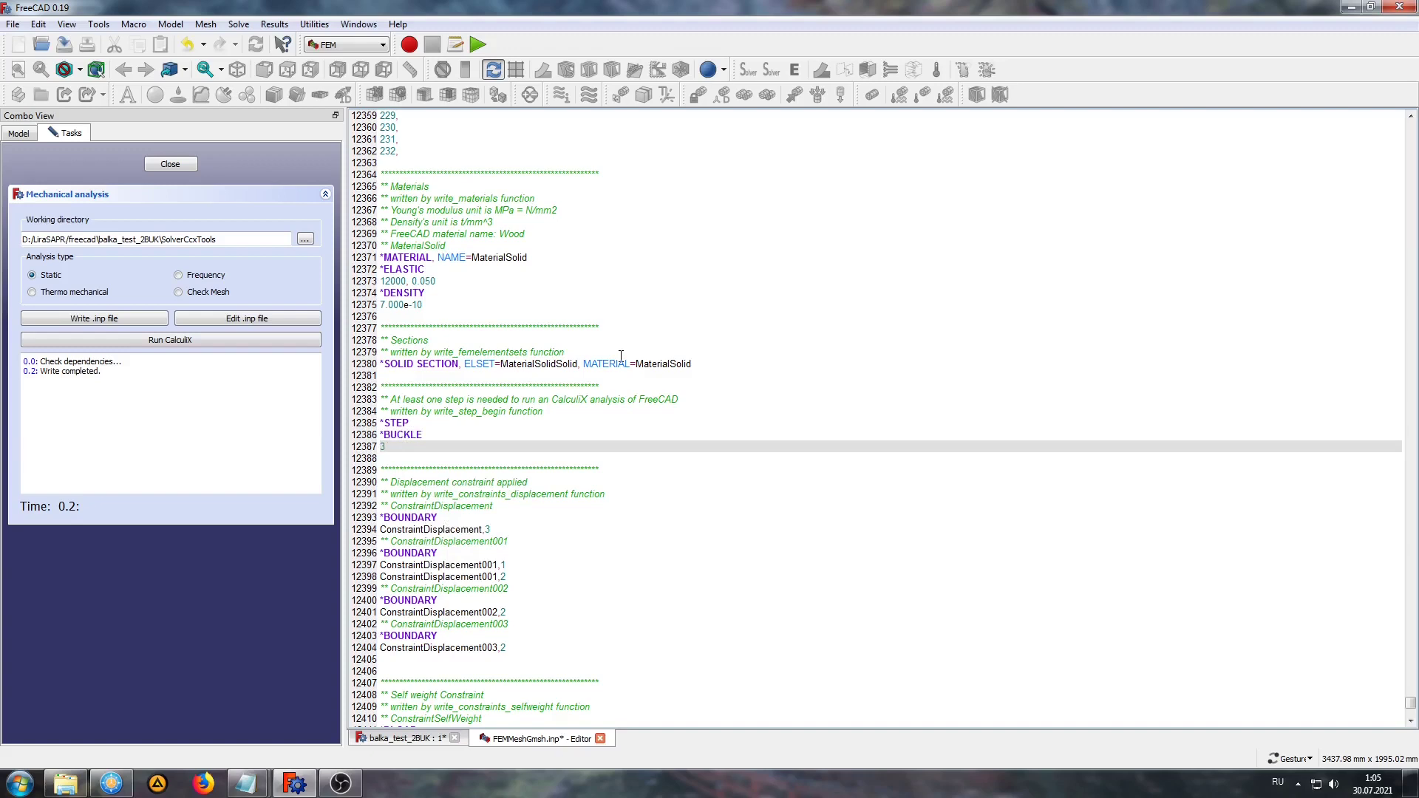
pyautogui.click(600, 739)
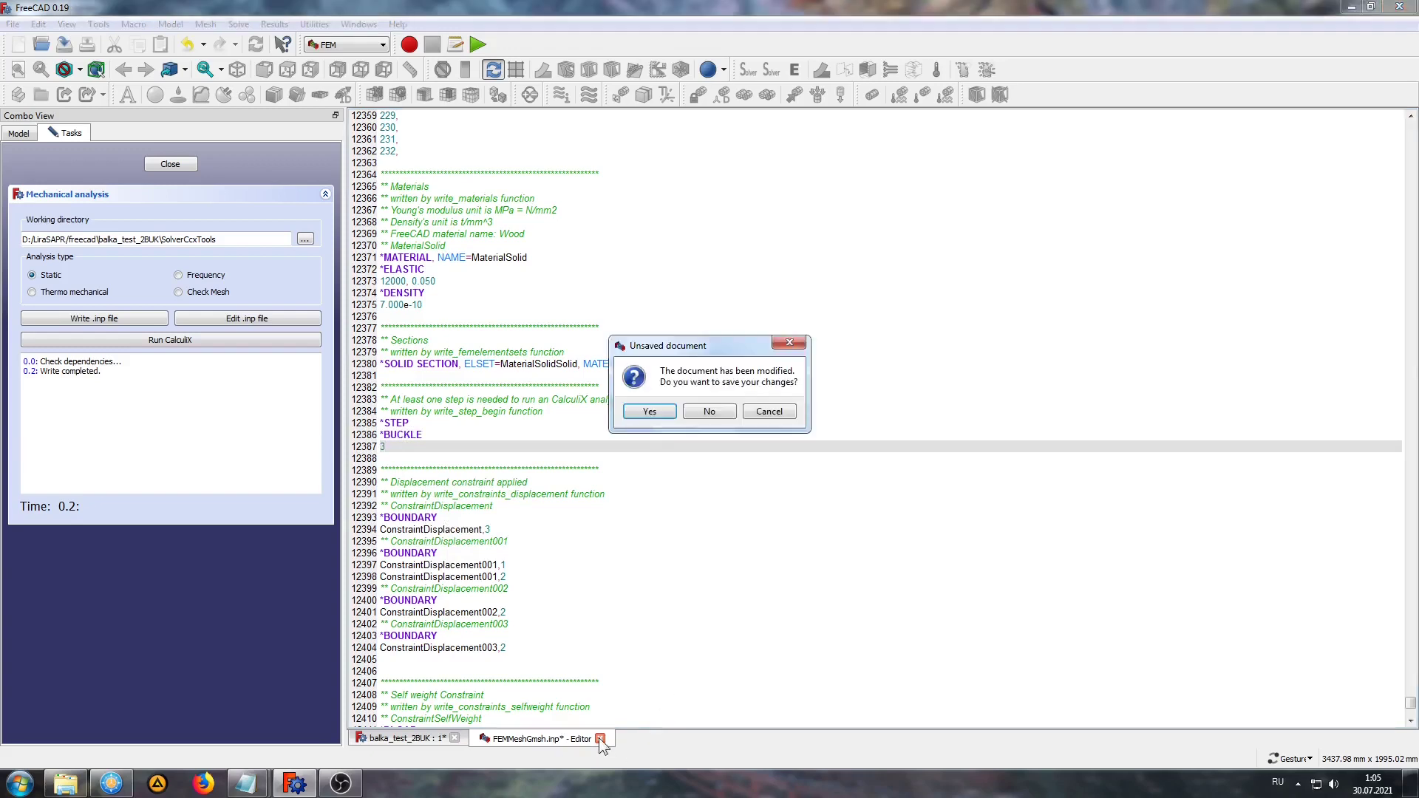
pyautogui.click(636, 412)
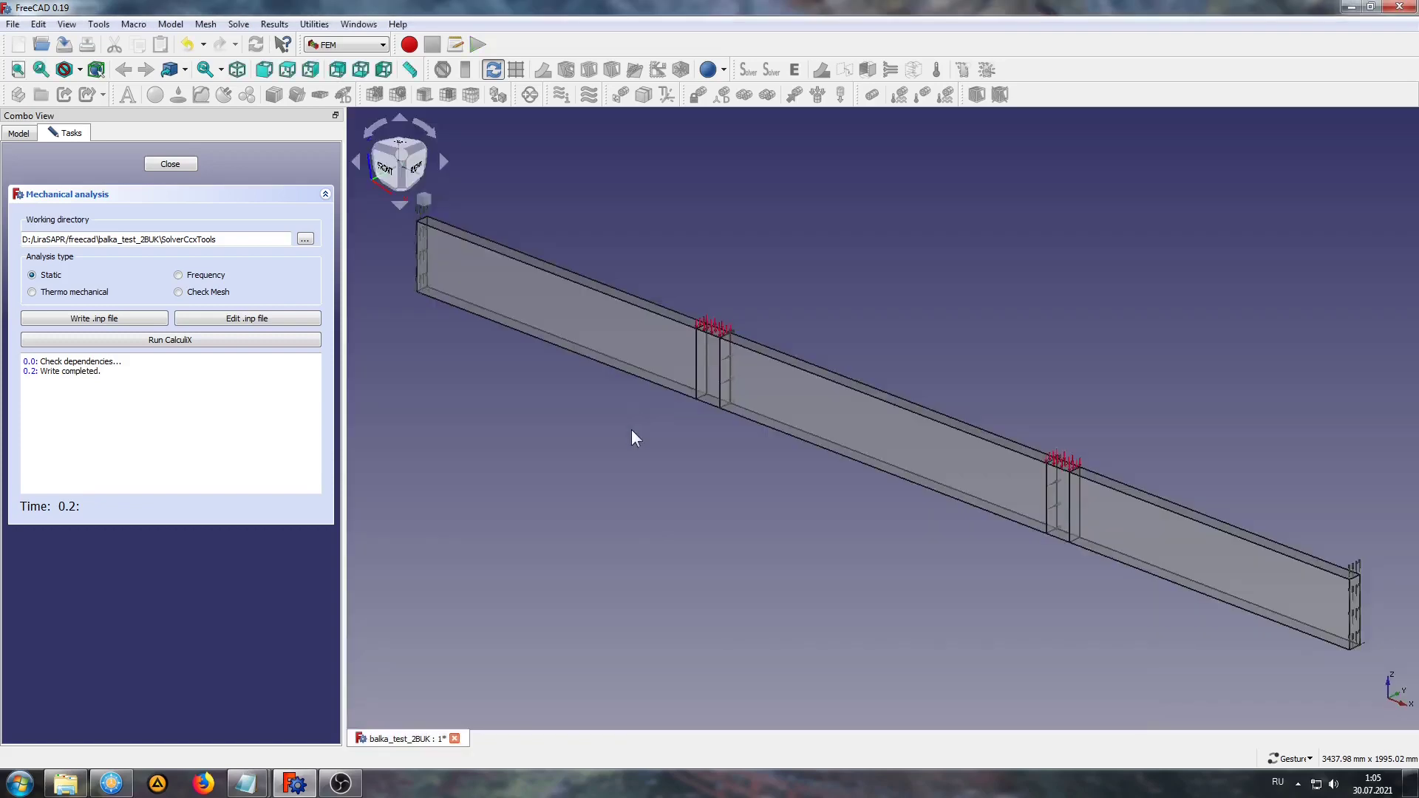
# Run the CalculiX buckling job and close the solver panel once it finishes without error.
pyautogui.click(95, 343)
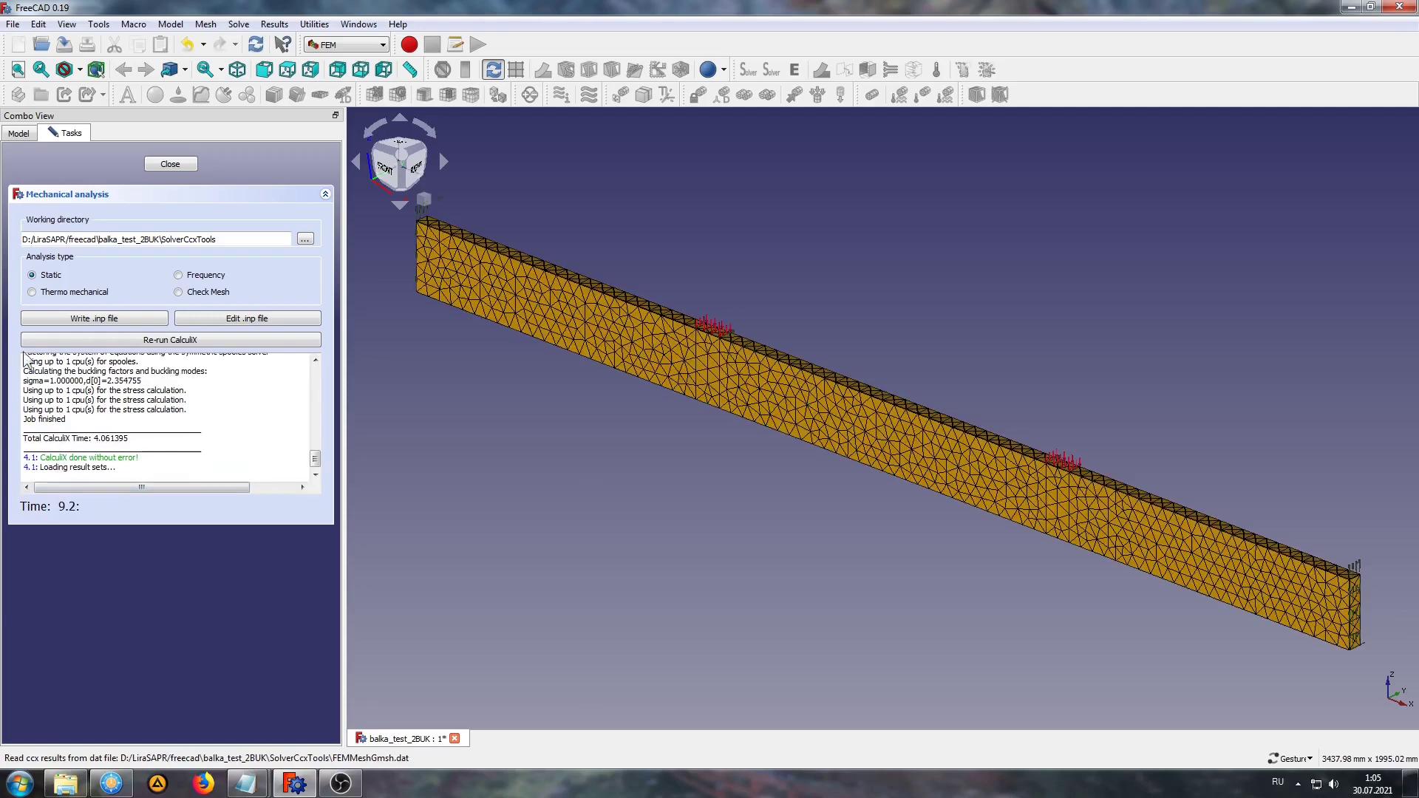
pyautogui.click(169, 164)
# Open ccx_dat_file and tile its output beside the beam's 3D view.
pyautogui.scroll(-1, 330, 241)
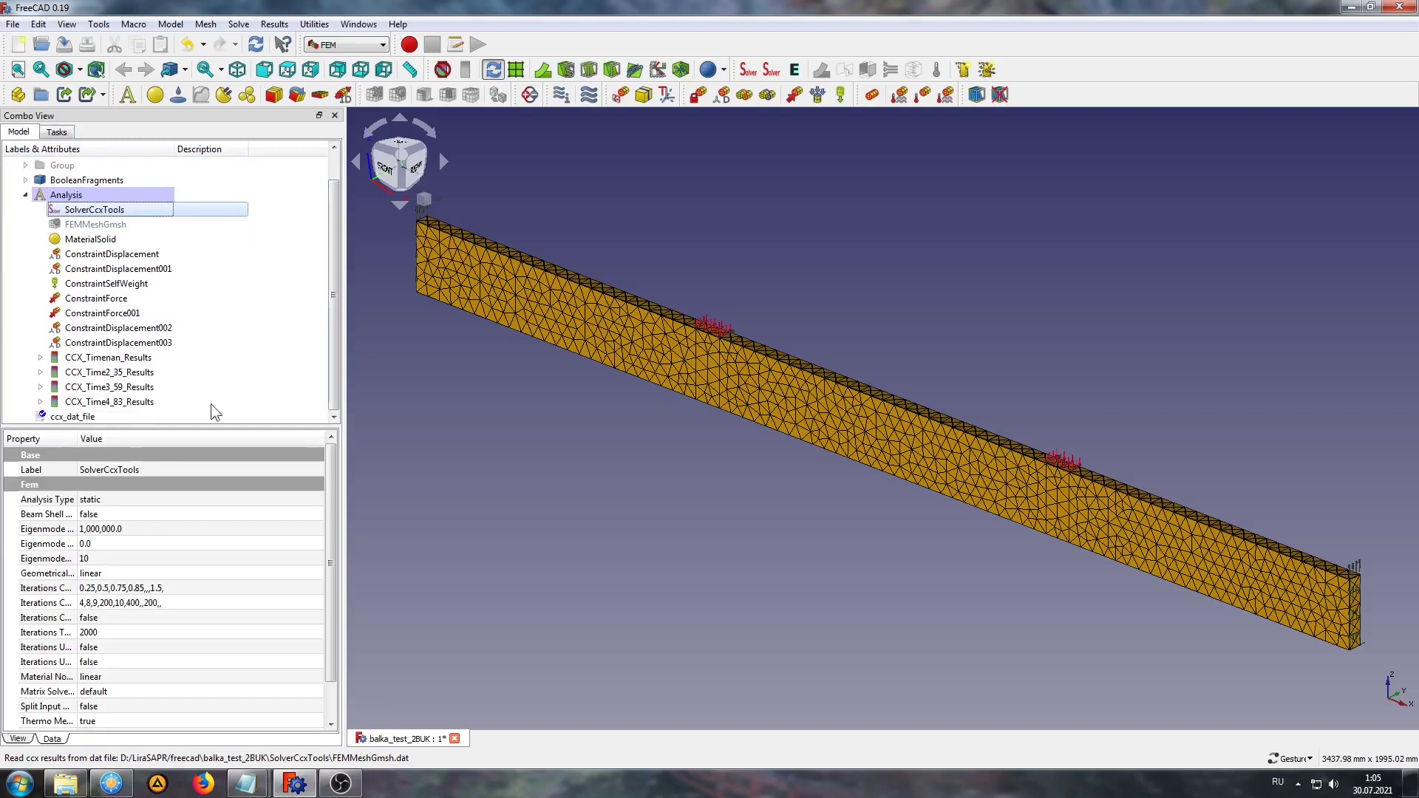
pyautogui.doubleClick(51, 414)
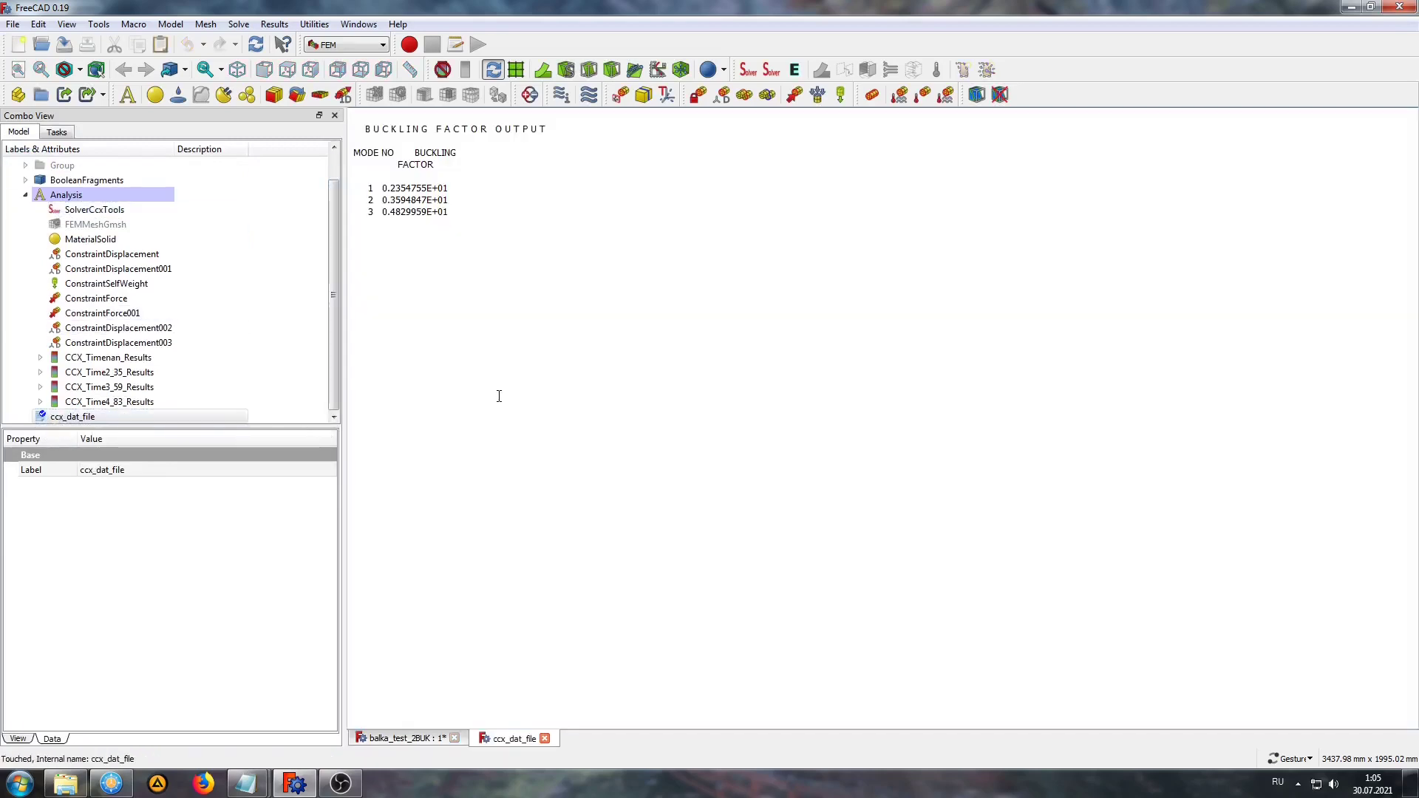
pyautogui.click(357, 24)
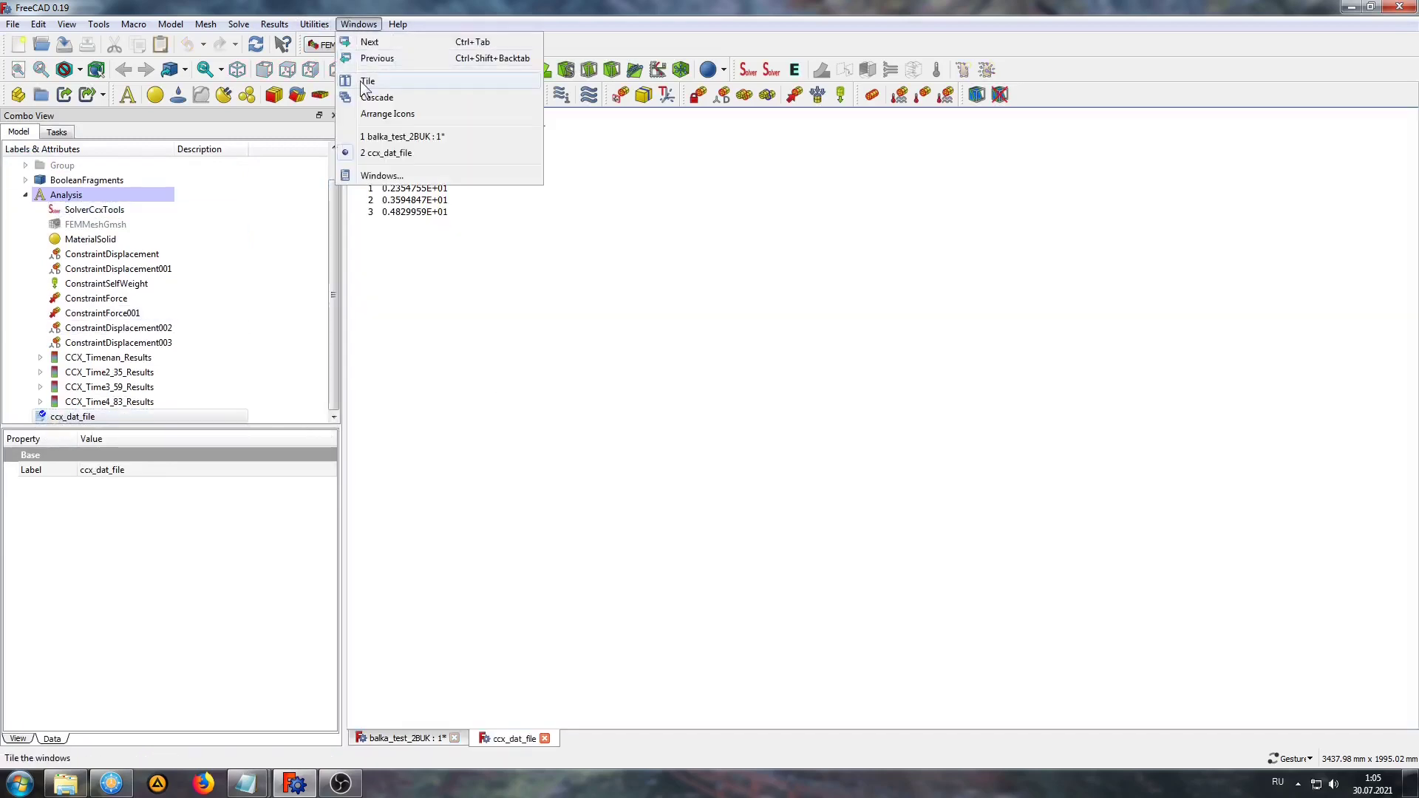
pyautogui.click(363, 78)
pyautogui.moveTo(879, 255); pyautogui.dragTo(598, 295)
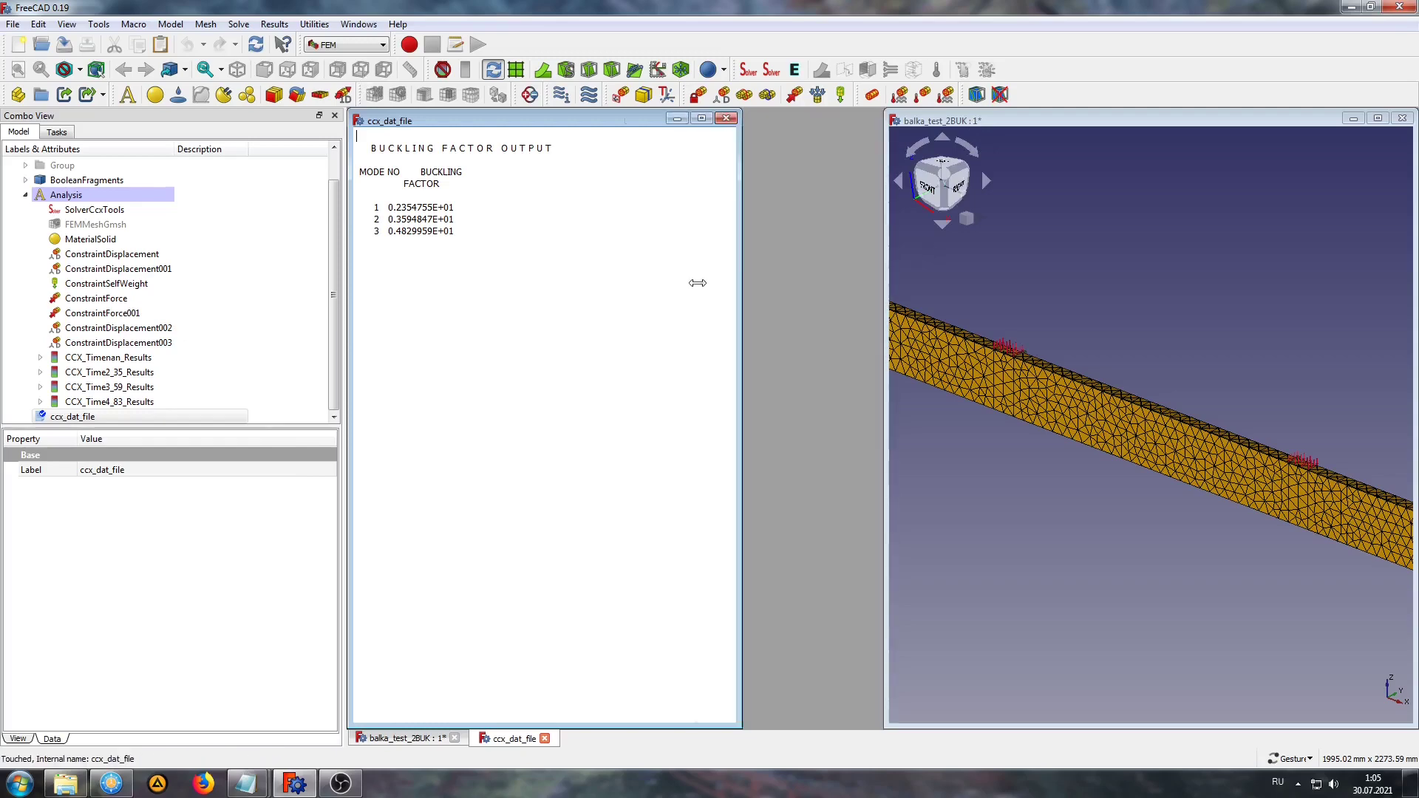
pyautogui.moveTo(886, 288); pyautogui.dragTo(658, 288)
# Scroll to and select the first buckling factor 0.2354755E+01.
pyautogui.scroll(-2, 868, 434)
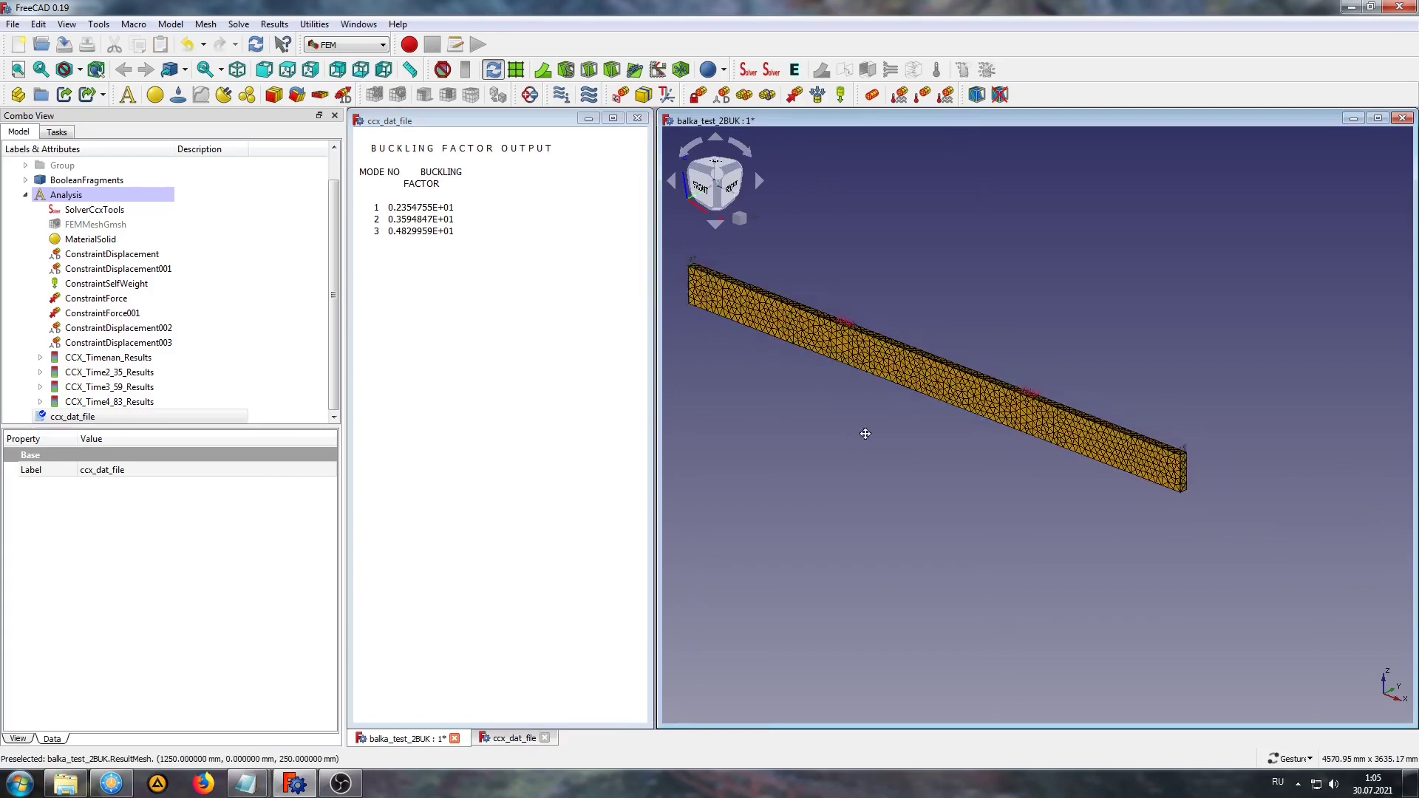
pyautogui.scroll(-1, 868, 434)
pyautogui.click(442, 207)
pyautogui.moveTo(442, 207); pyautogui.dragTo(387, 207)
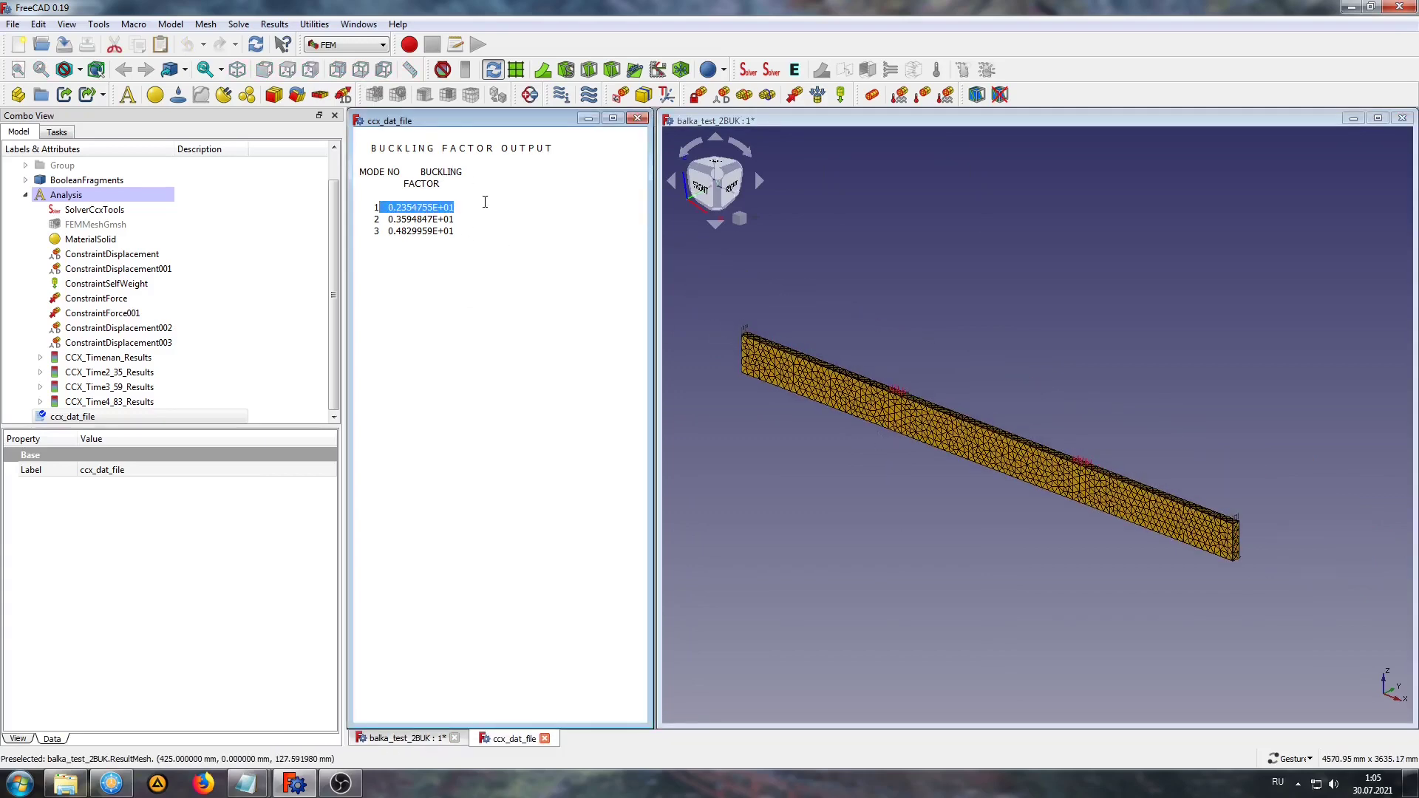
pyautogui.click(459, 206)
# Show CCX_Time2_35_Results as a maximally exaggerated deformed shape coloured by displacement magnitude.
pyautogui.doubleClick(107, 374)
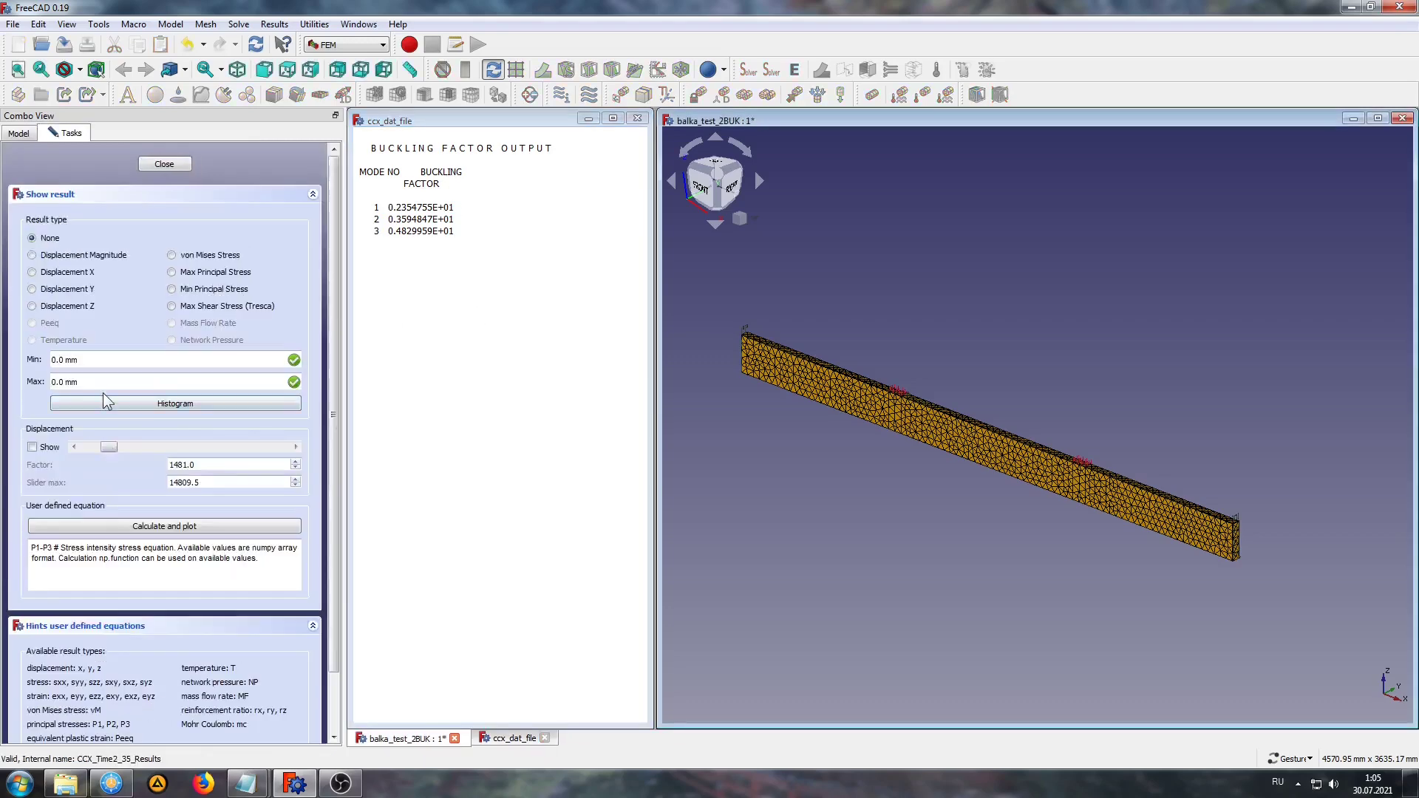
pyautogui.click(32, 447)
pyautogui.moveTo(109, 447); pyautogui.dragTo(276, 447)
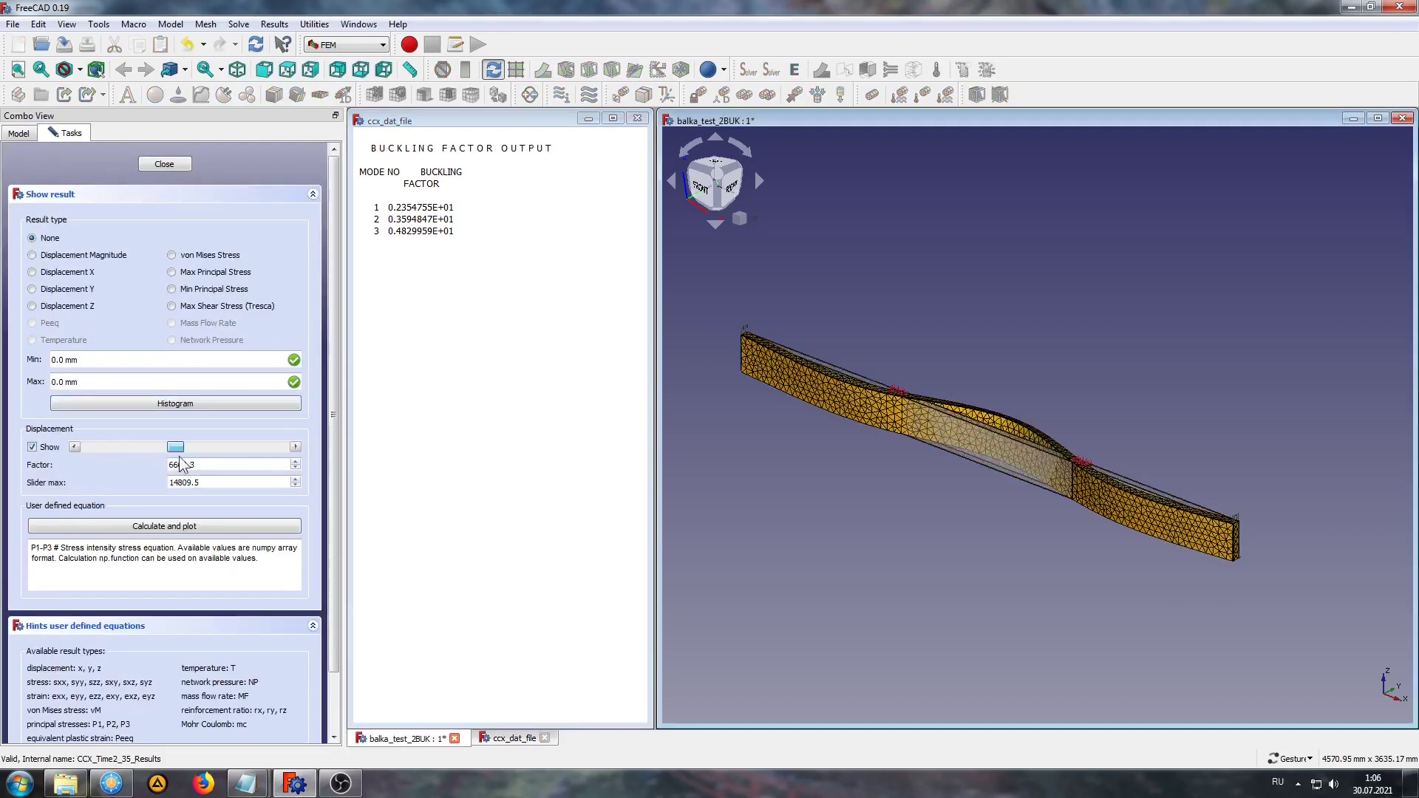
pyautogui.click(57, 257)
# Orbit around the buckled beam, close the result display and select CCX_Time2_35_Results.
pyautogui.moveTo(894, 242)
pyautogui.mouseDown()
pyautogui.moveTo(884, 459)
pyautogui.moveTo(929, 511)
pyautogui.moveTo(947, 355)
pyautogui.moveTo(884, 405)
pyautogui.mouseUp()
pyautogui.scroll(2, 885, 479)
pyautogui.scroll(-2, 916, 441)
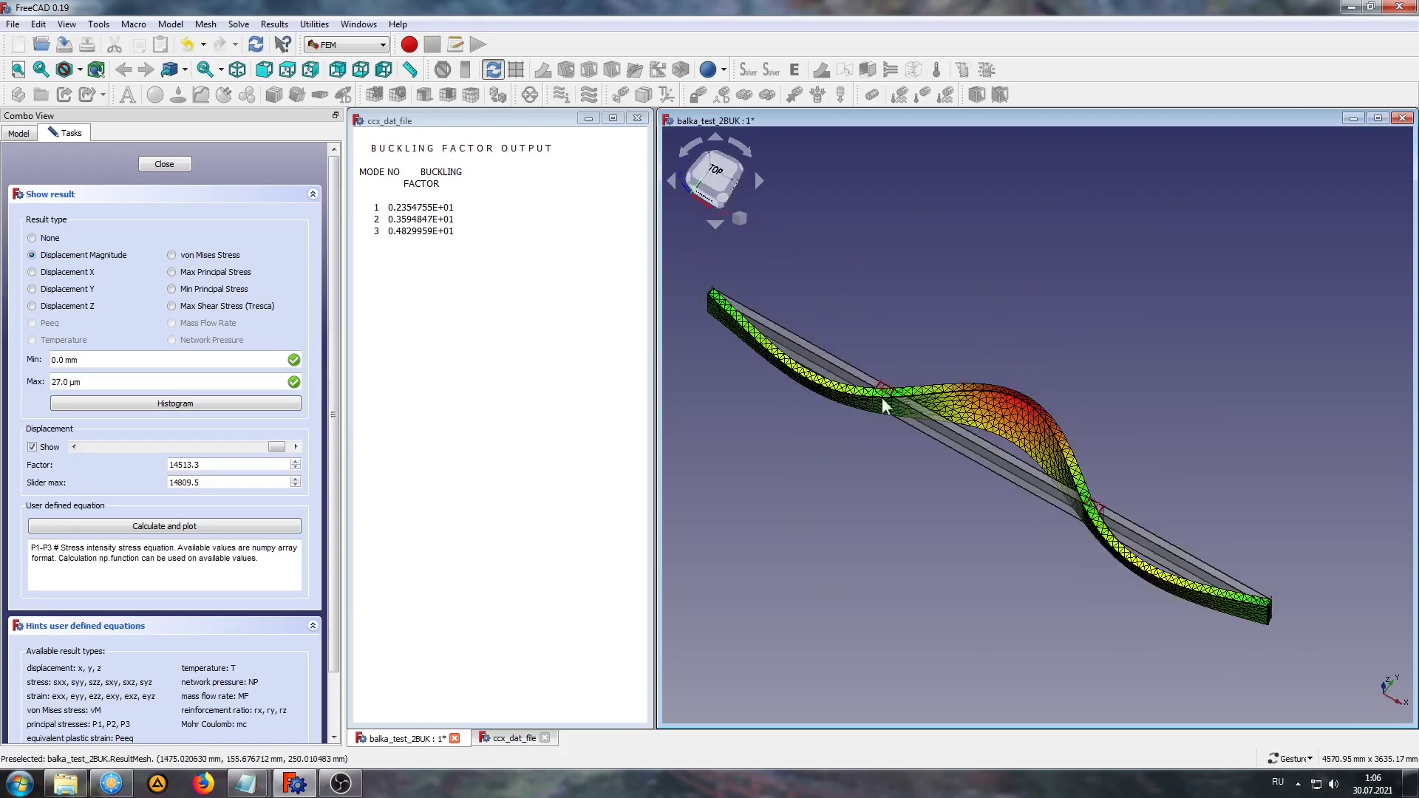
pyautogui.moveTo(884, 405)
pyautogui.mouseDown()
pyautogui.moveTo(925, 481)
pyautogui.moveTo(648, 402)
pyautogui.mouseUp()
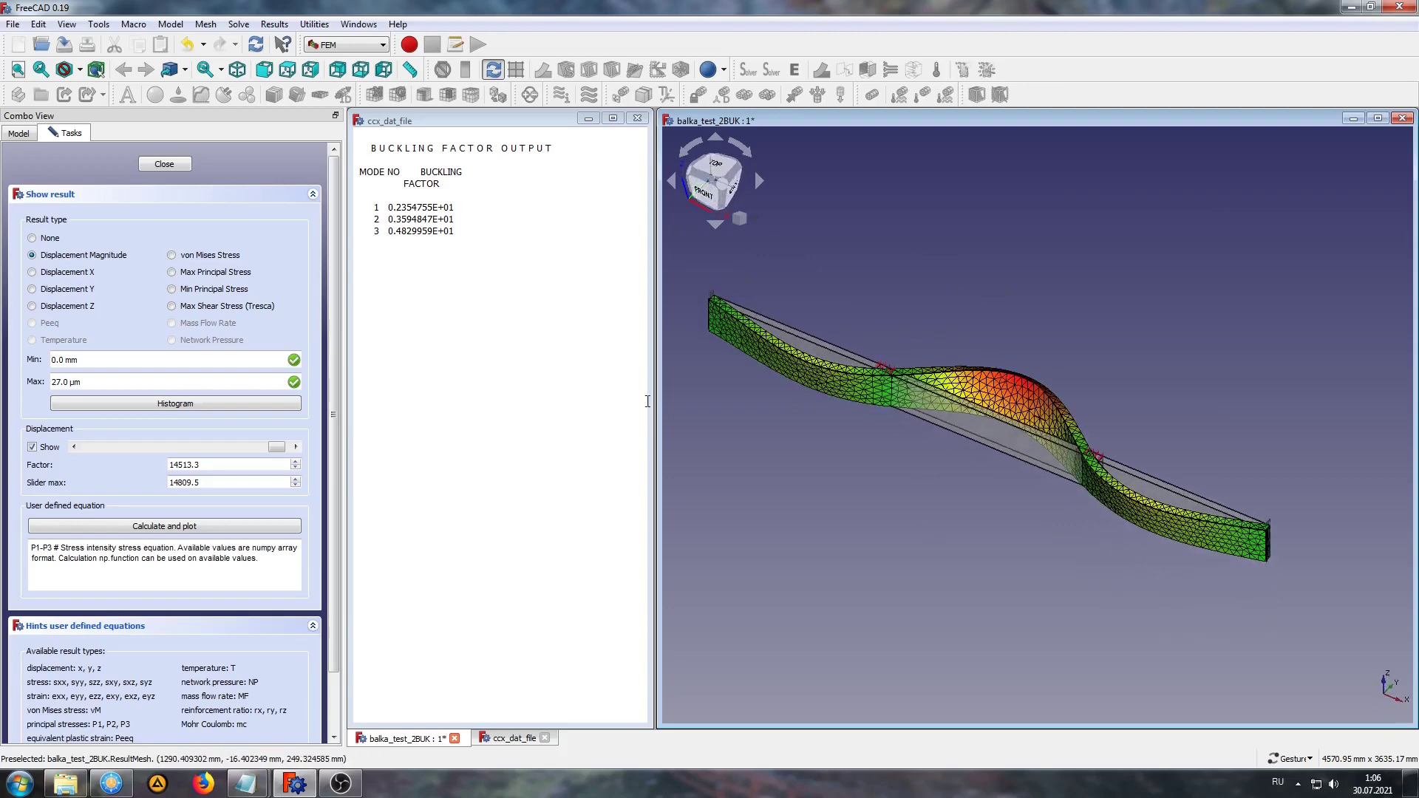
pyautogui.click(164, 164)
pyautogui.moveTo(905, 506); pyautogui.dragTo(941, 534)
pyautogui.click(147, 373)
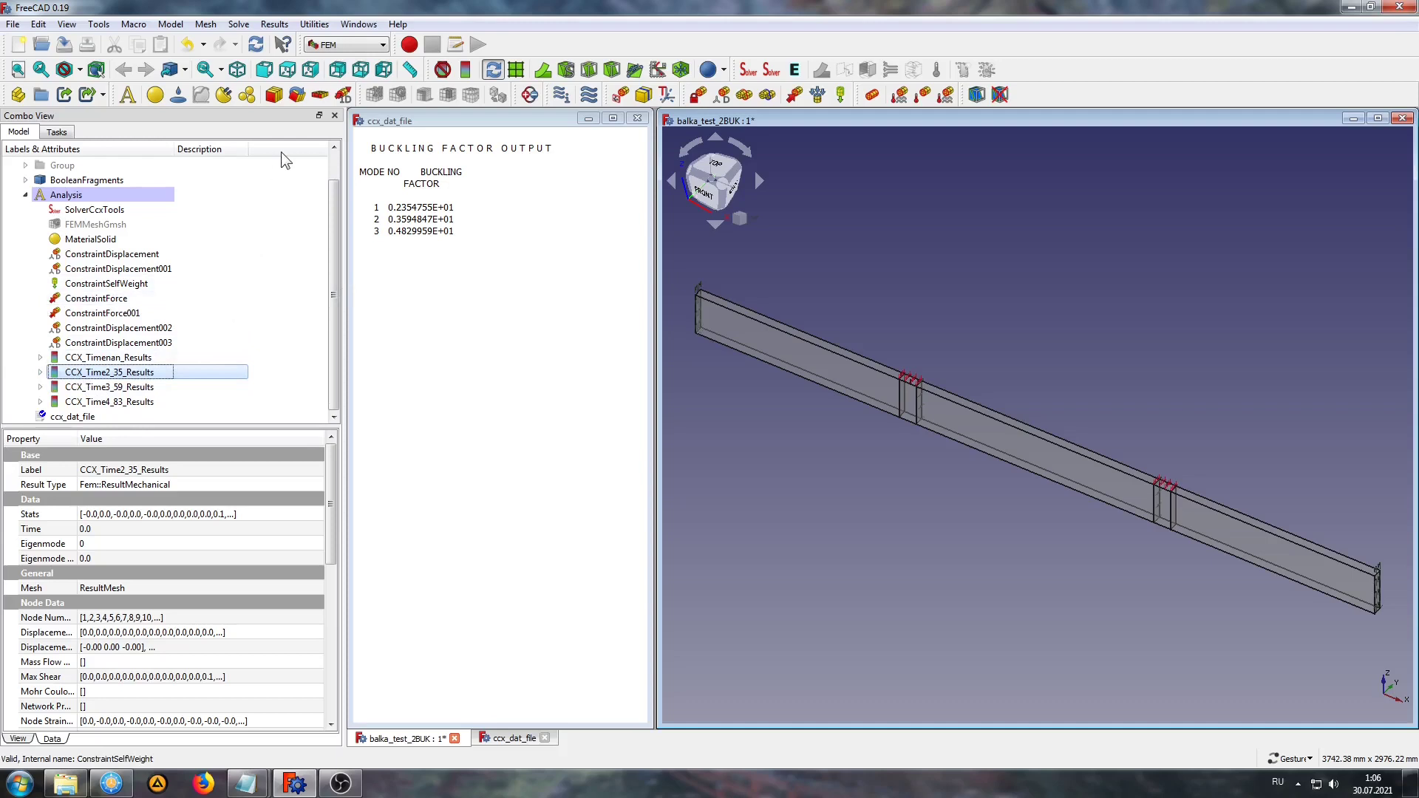
# Create a ResultPipeline displayed as a Surface coloured by Displacement.
pyautogui.click(520, 73)
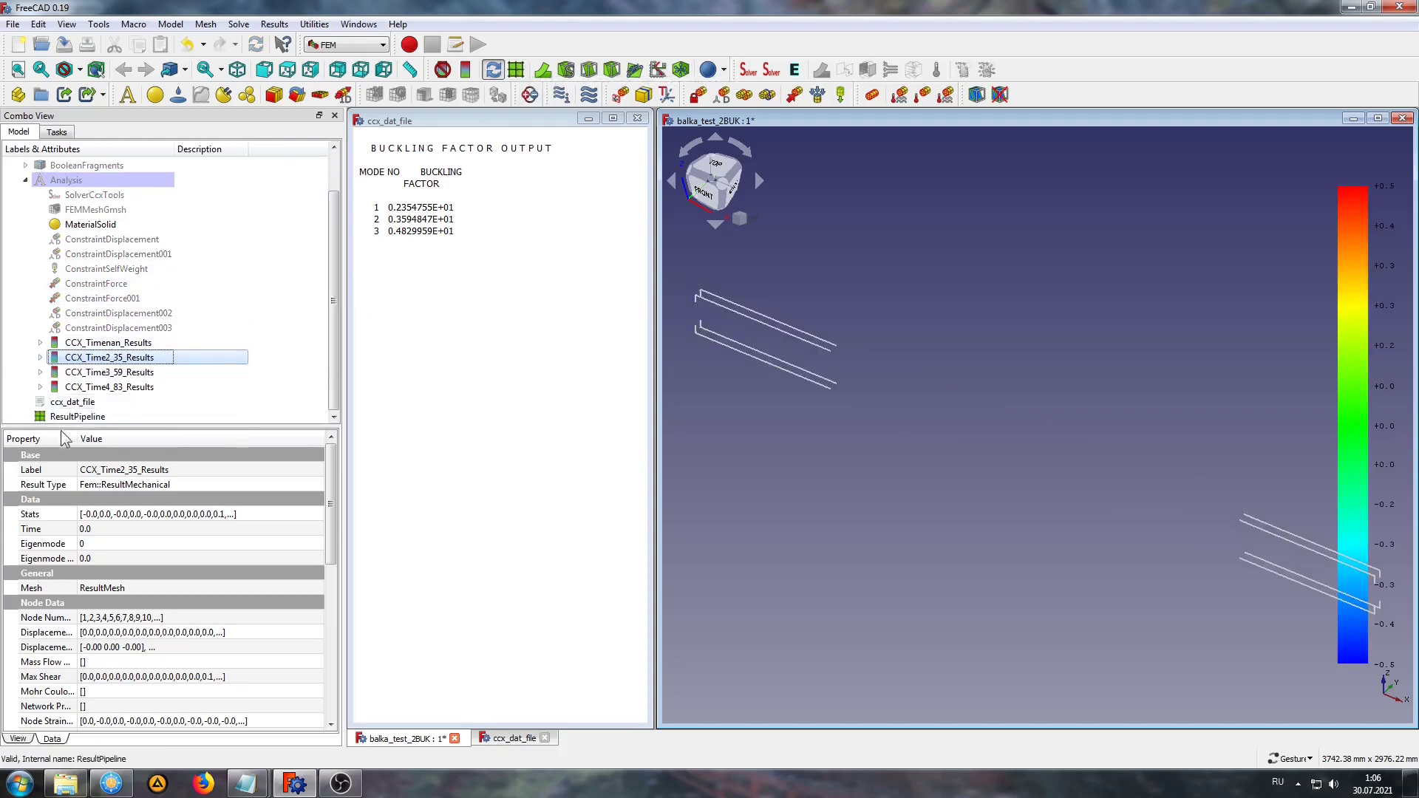
pyautogui.doubleClick(63, 411)
pyautogui.click(78, 221)
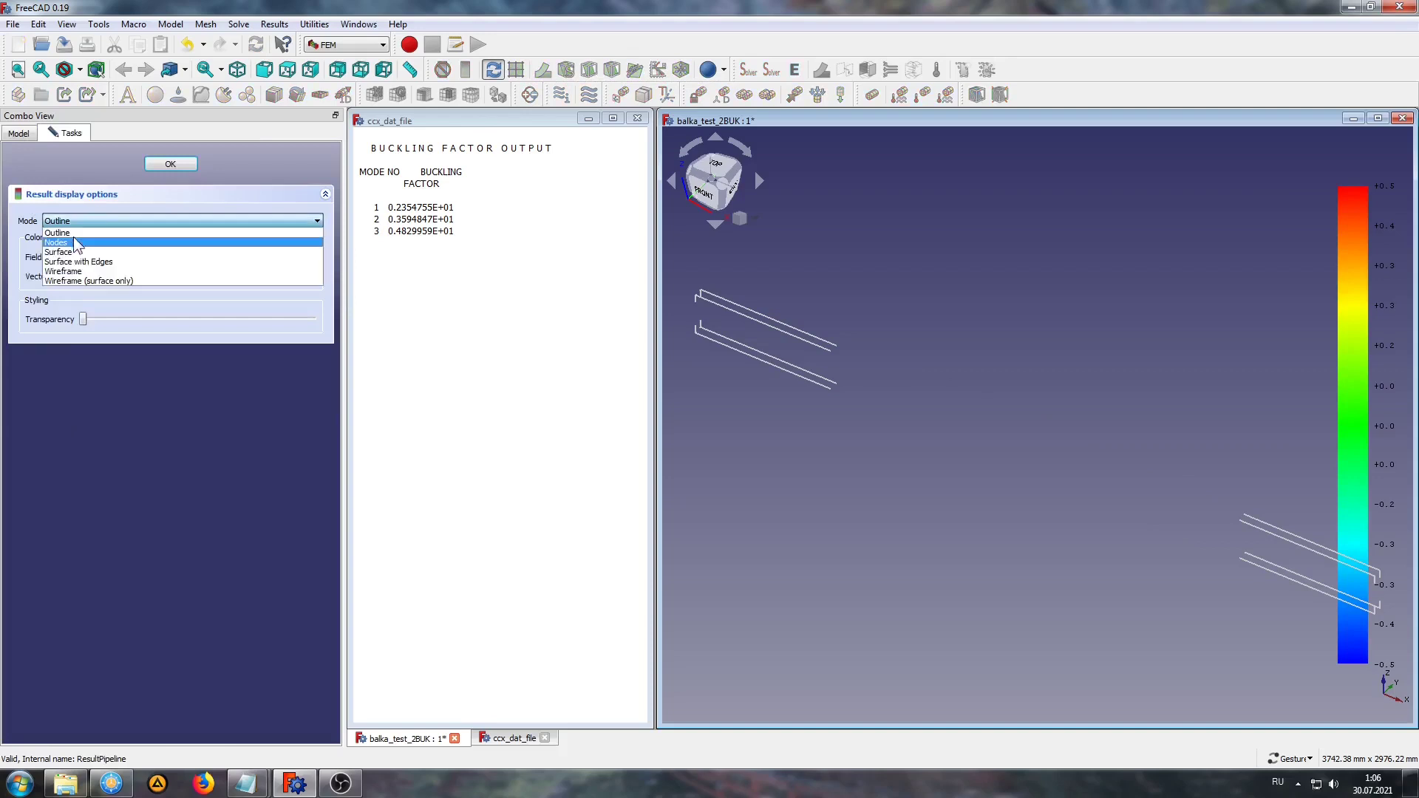
pyautogui.click(75, 235)
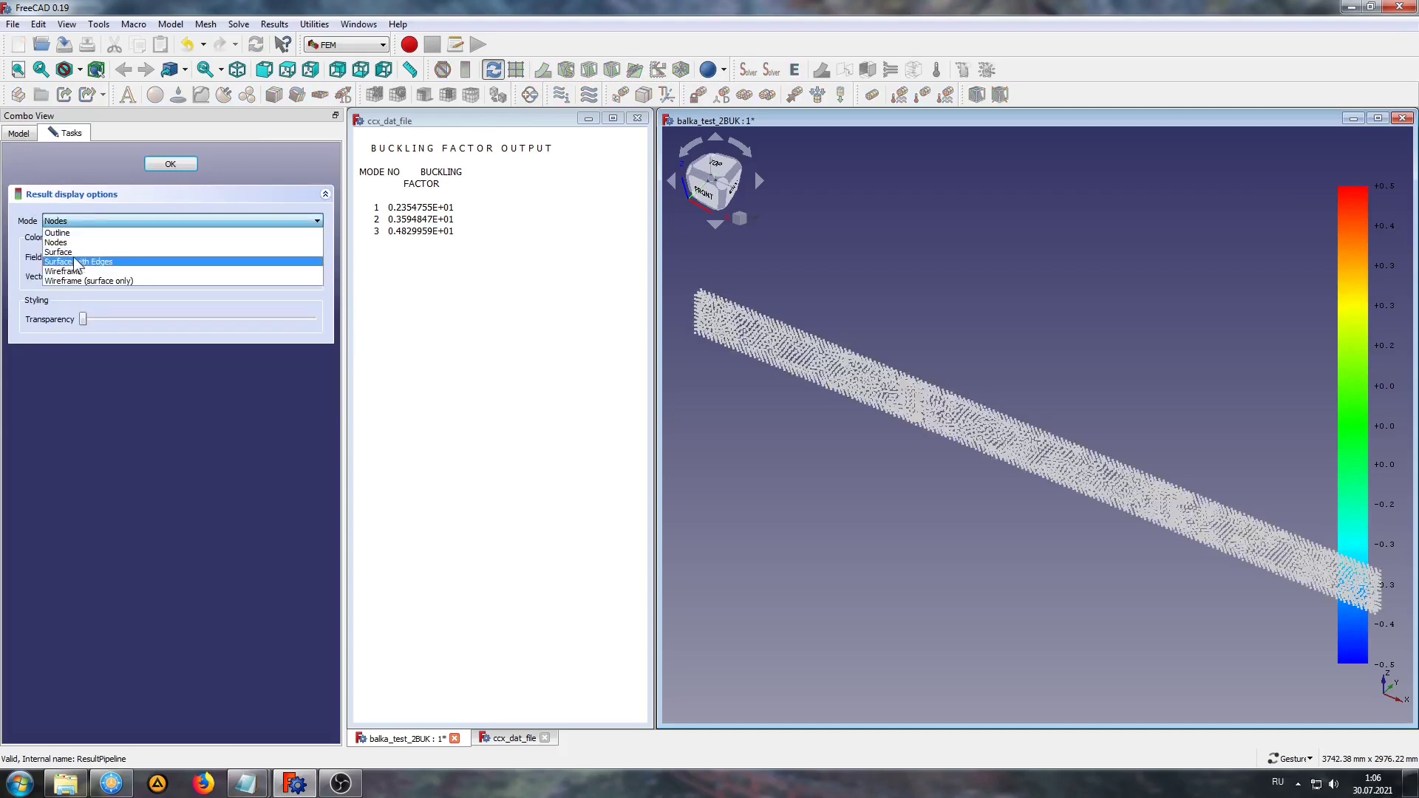
pyautogui.click(77, 244)
pyautogui.click(79, 279)
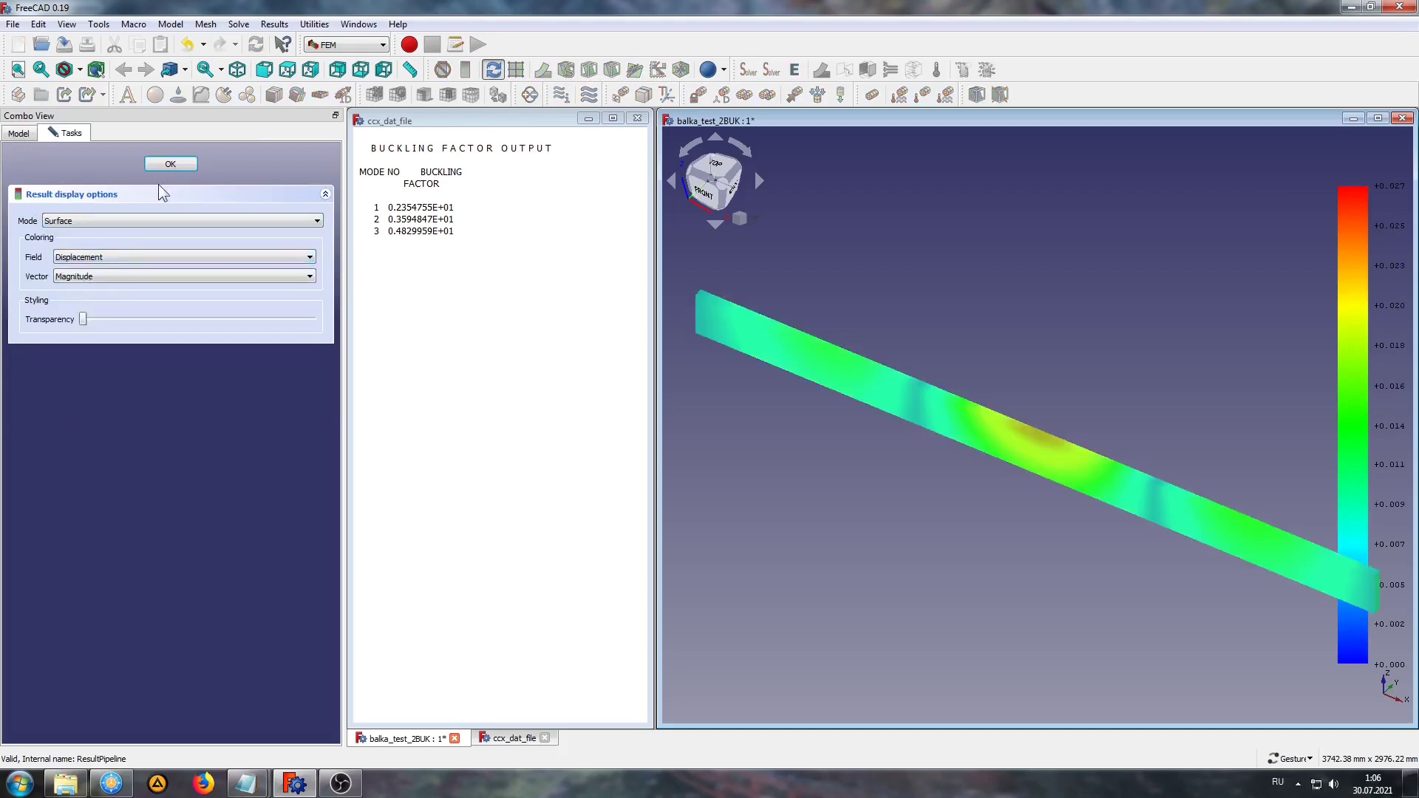
pyautogui.click(170, 163)
# Select the ResultPipeline and add a Warp filter to it.
pyautogui.moveTo(912, 527); pyautogui.dragTo(933, 525)
pyautogui.click(933, 525)
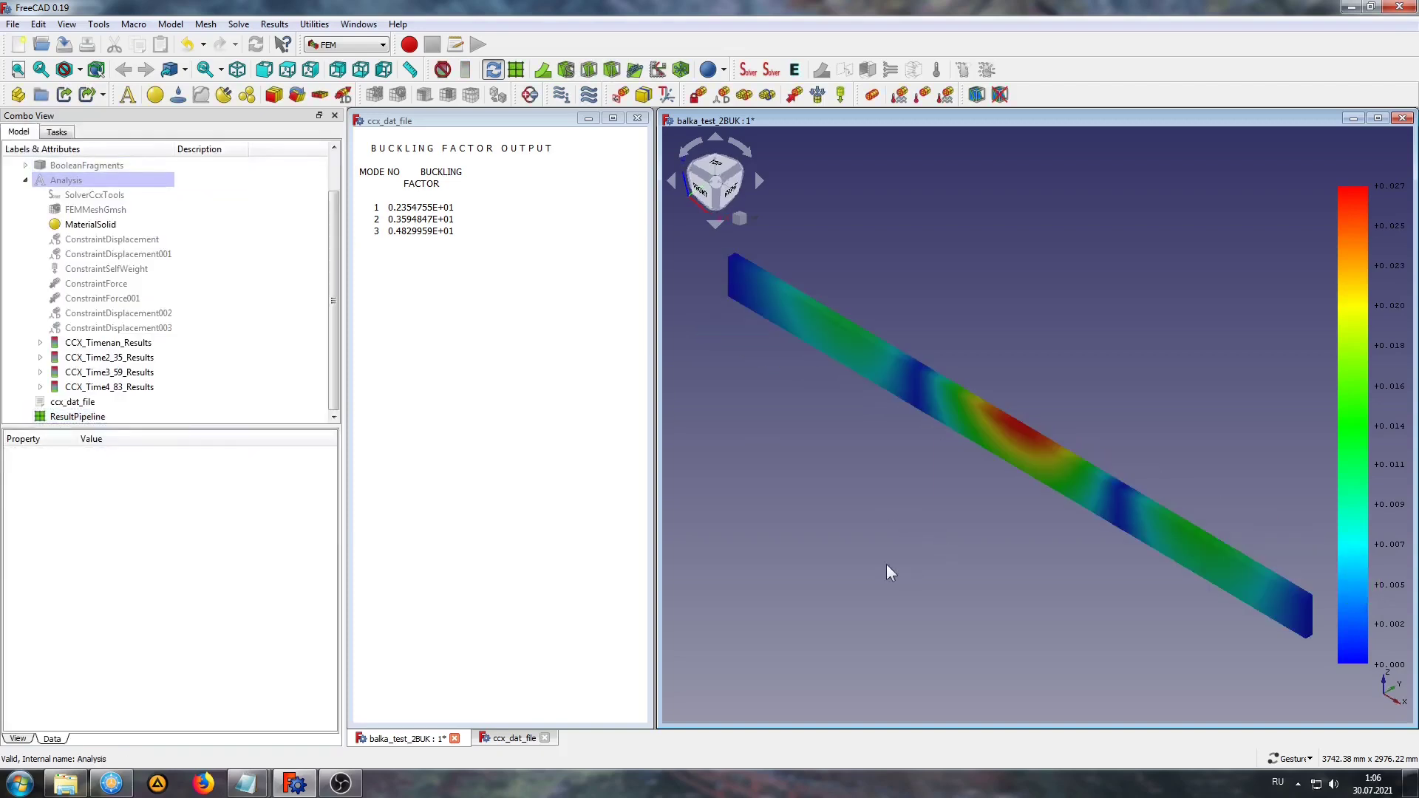
pyautogui.click(74, 421)
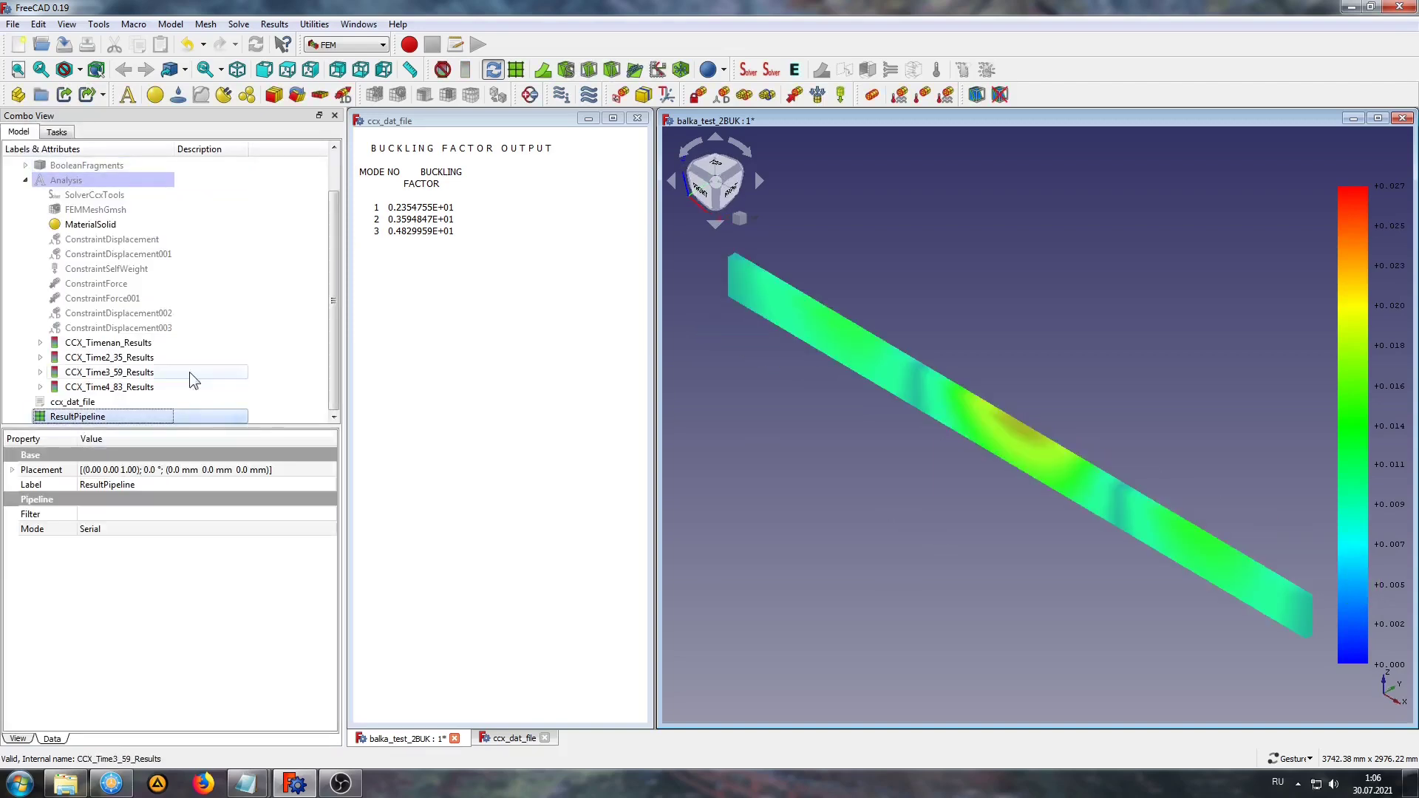
pyautogui.click(546, 68)
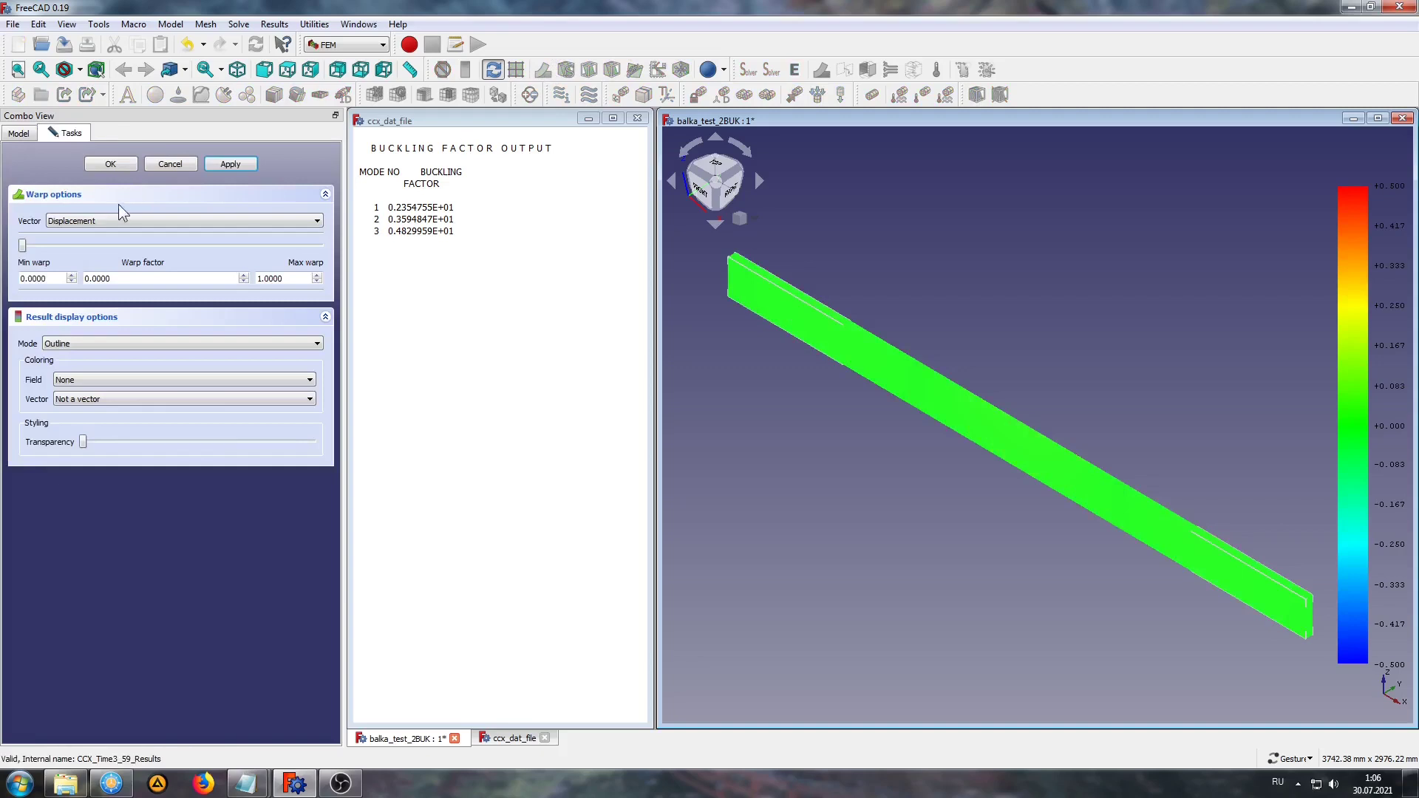
# Configure the warp as a Surface coloured by Displacement Magnitude with warp factor 10000.
pyautogui.click(95, 346)
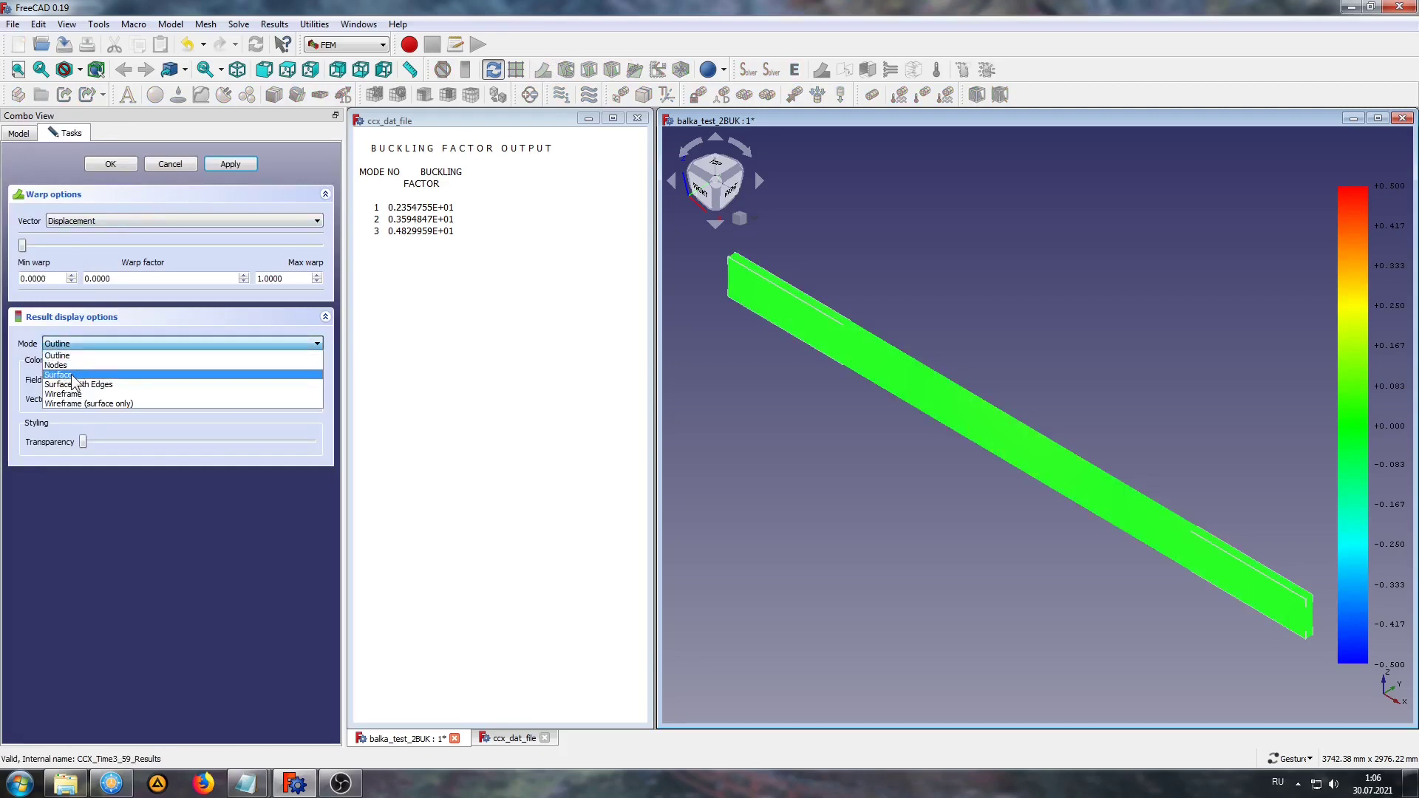
pyautogui.click(76, 375)
pyautogui.click(119, 410)
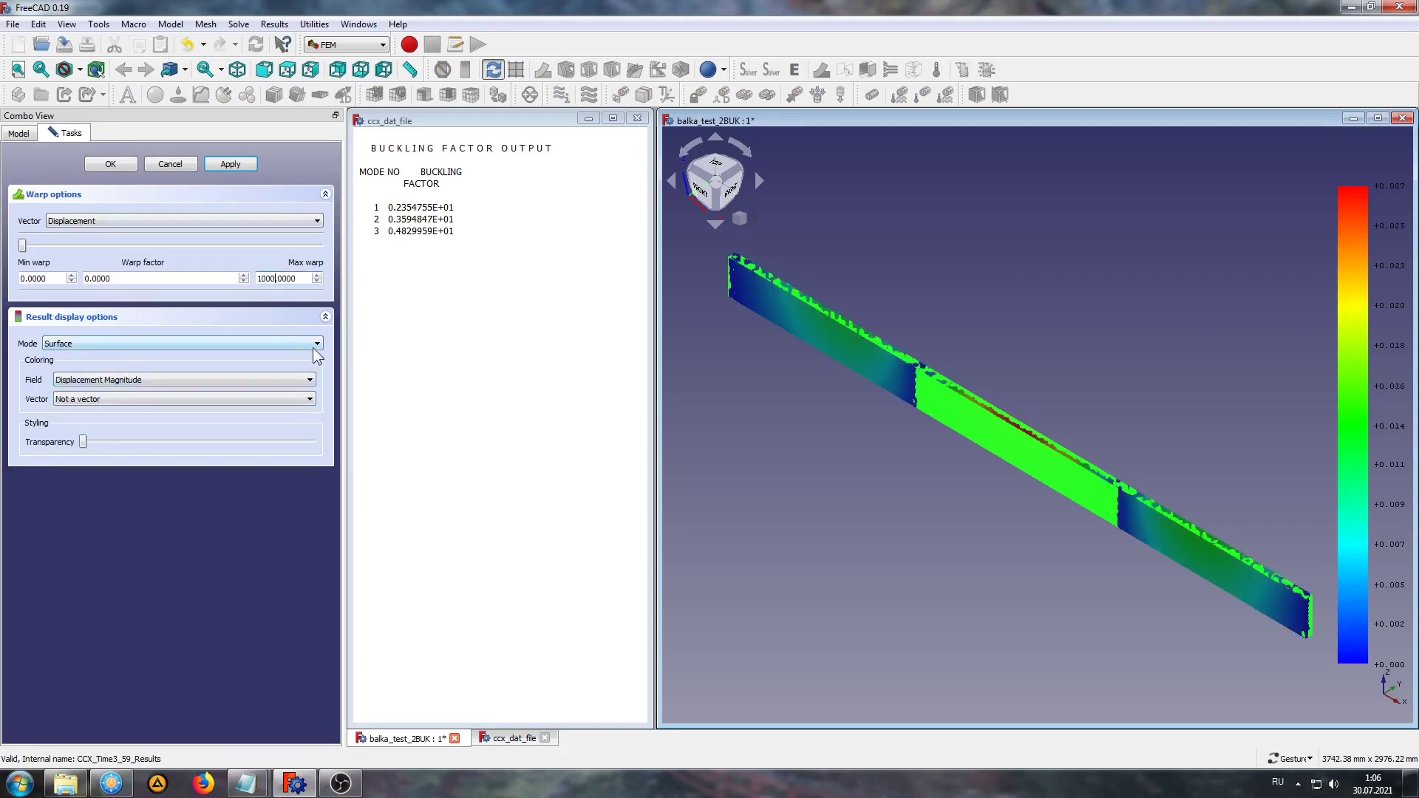
pyautogui.moveTo(22, 245)
pyautogui.mouseDown()
pyautogui.moveTo(227, 245)
pyautogui.moveTo(308, 268)
pyautogui.mouseUp()
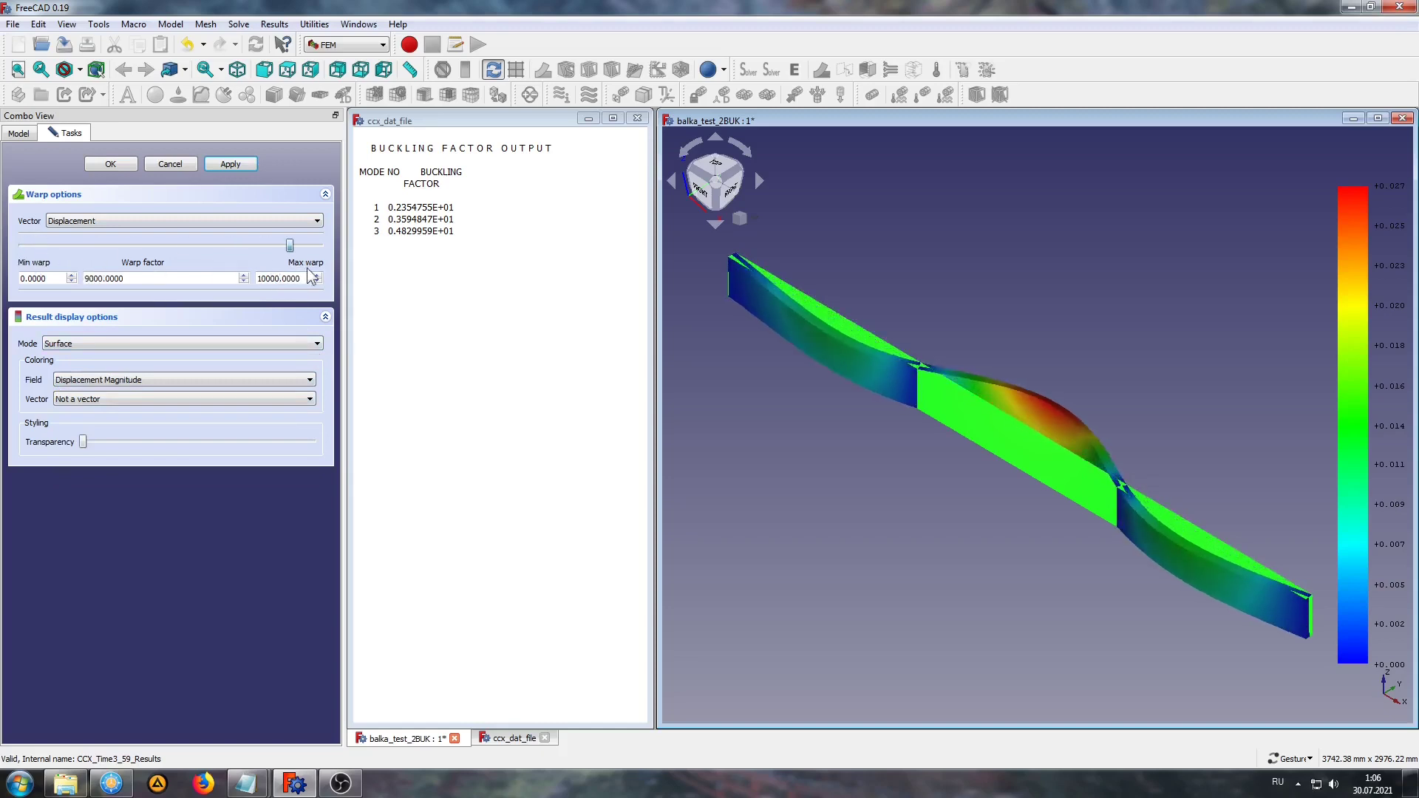
pyautogui.click(110, 164)
# Expand ResultPipeline to reveal the WarpVector filter and pan the buckled beam into view.
pyautogui.moveTo(830, 495); pyautogui.dragTo(830, 498)
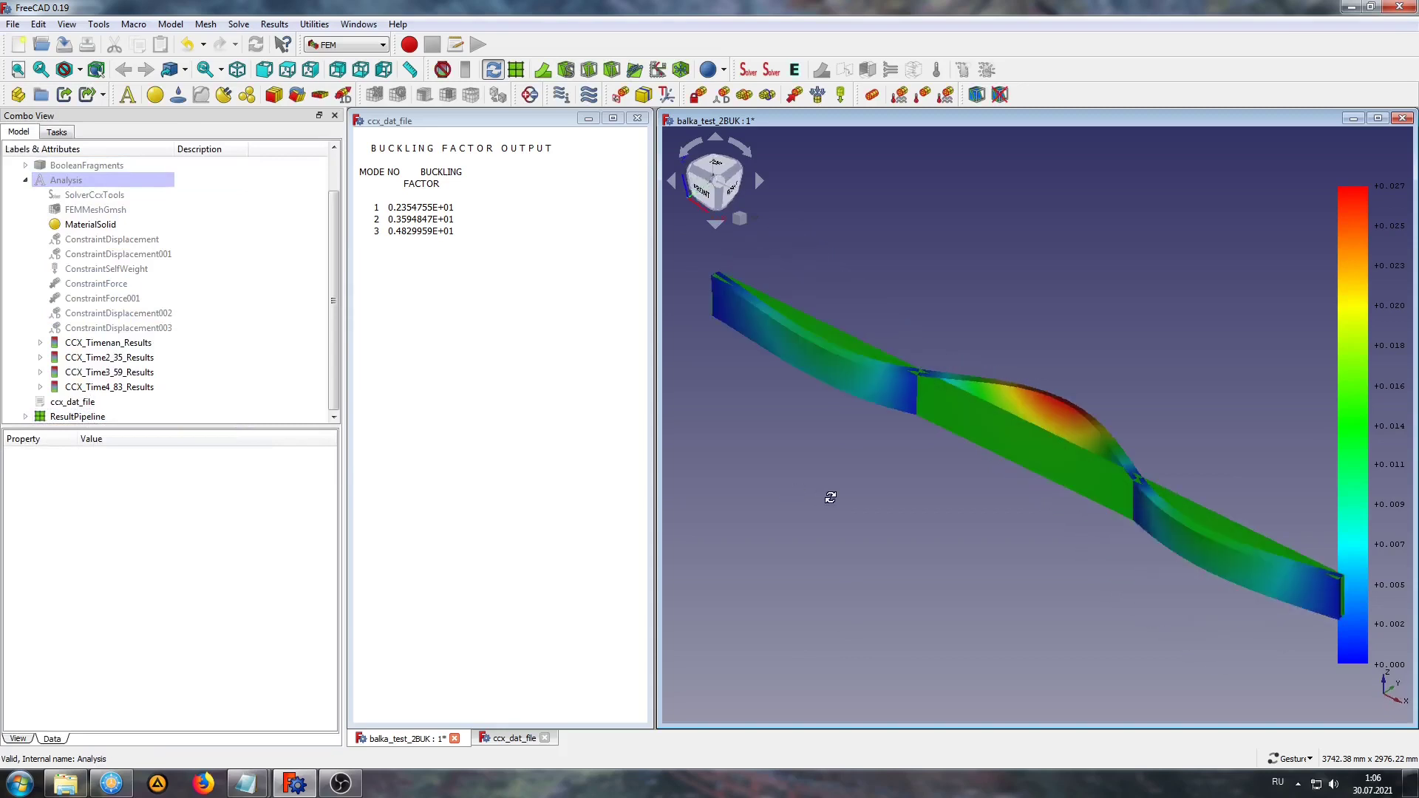
pyautogui.click(74, 416)
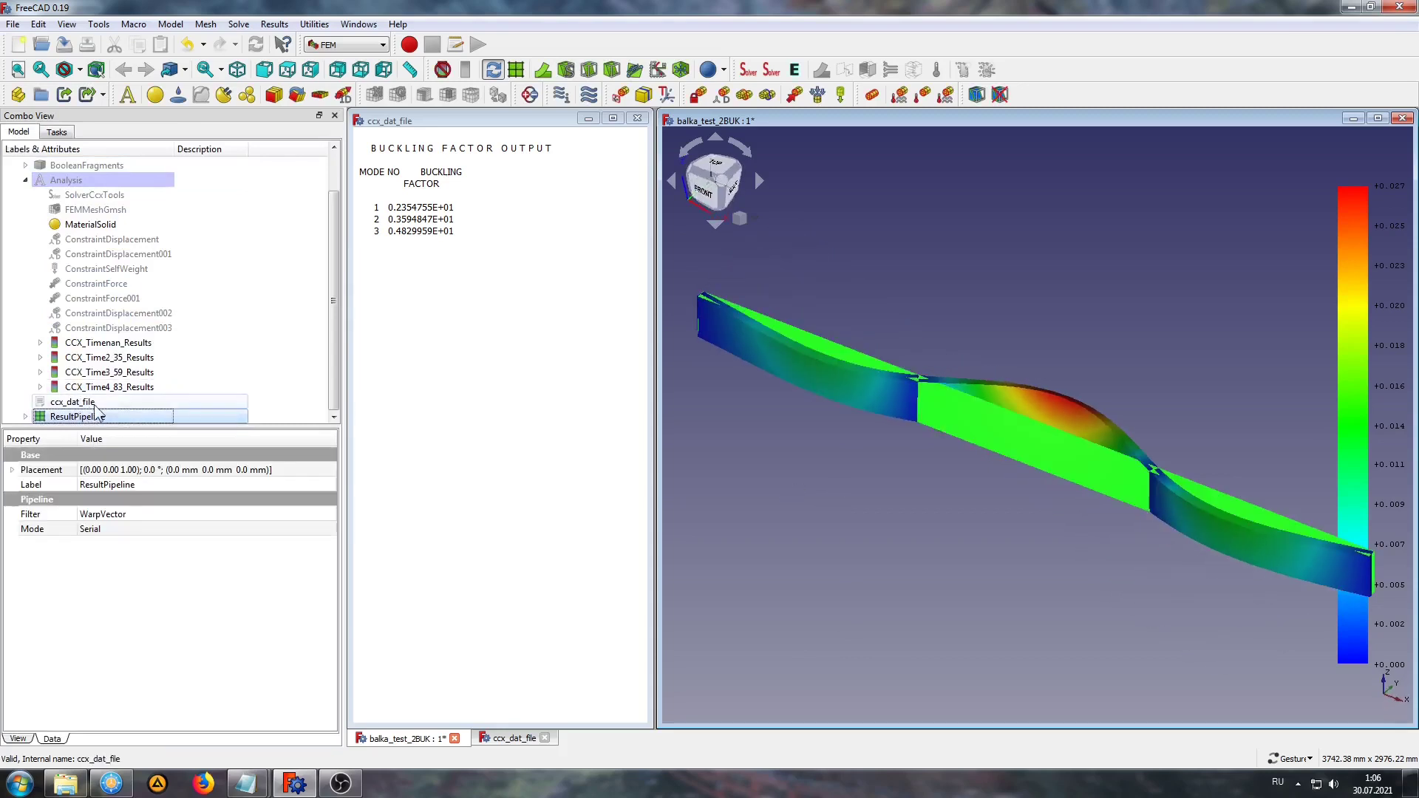
pyautogui.click(25, 416)
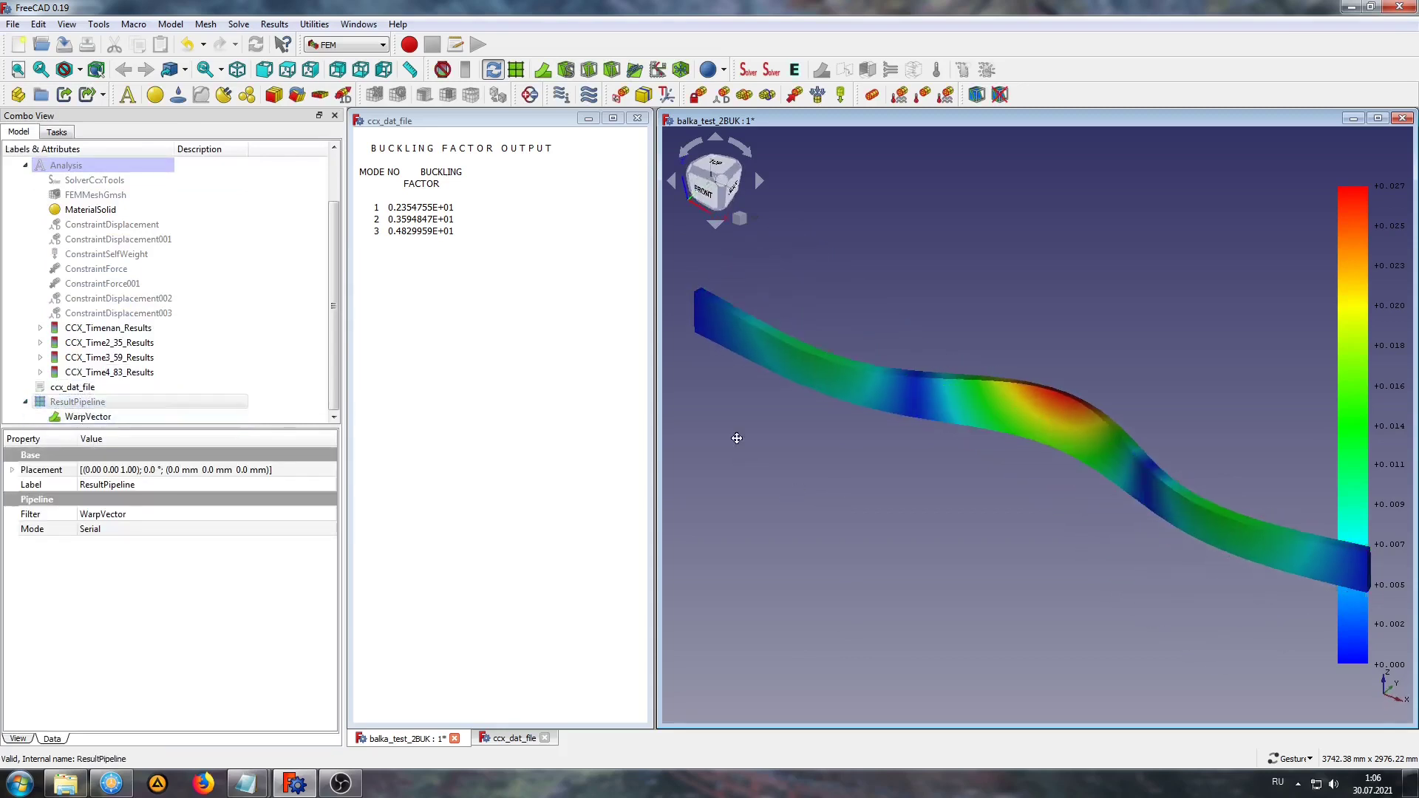
pyautogui.moveTo(738, 439); pyautogui.dragTo(960, 498)
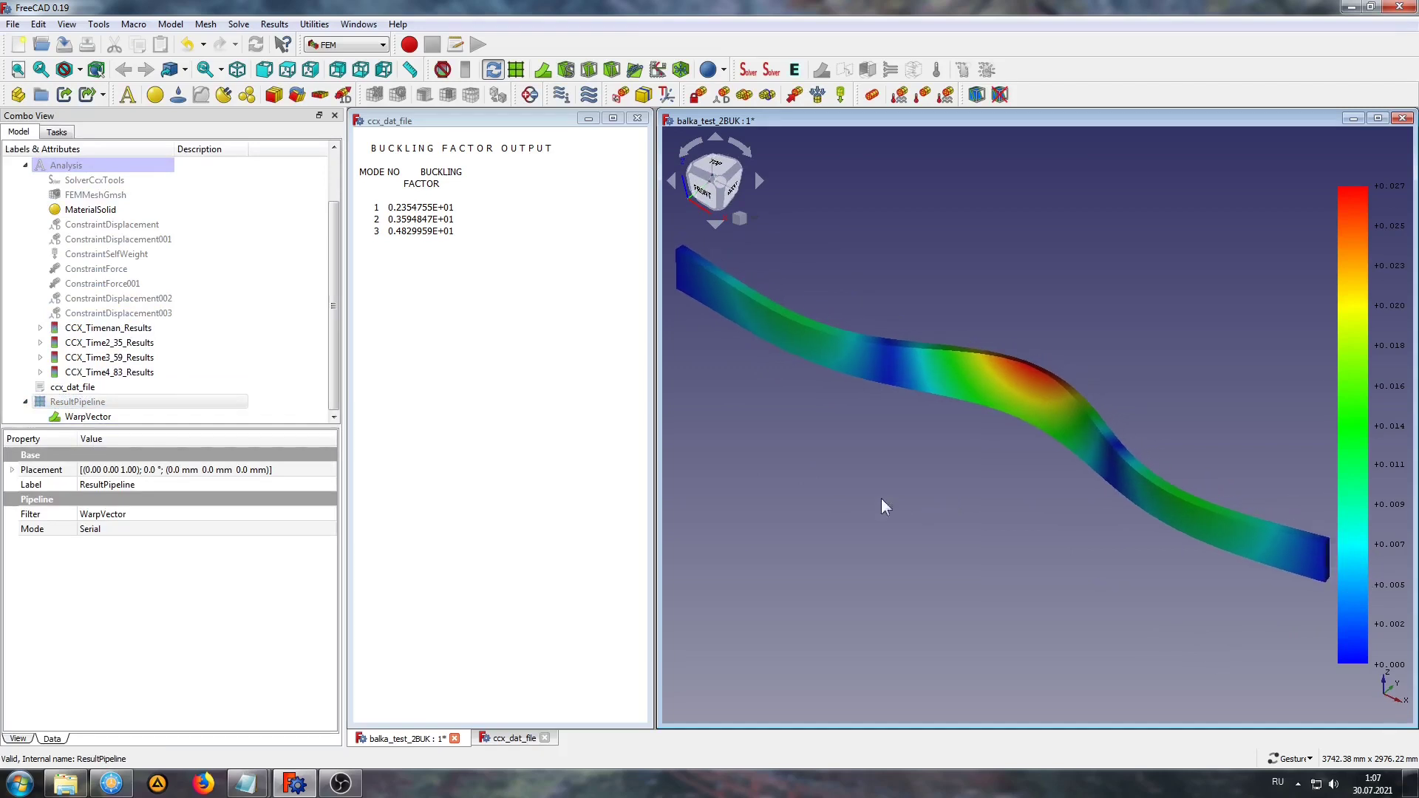
# Save the warped beam view as PNG picture 001, then select the buckling factor output text.
pyautogui.click(98, 24)
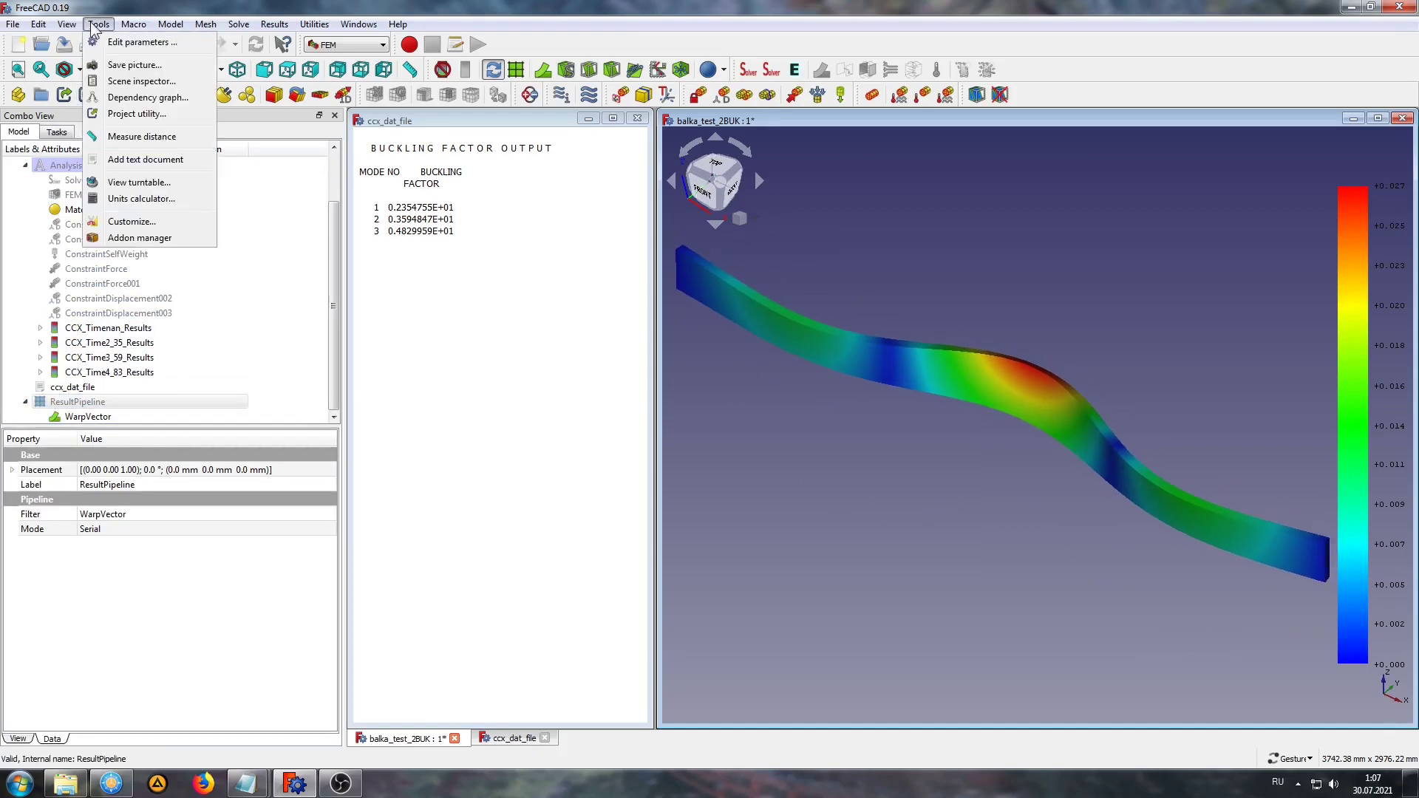
pyautogui.click(113, 65)
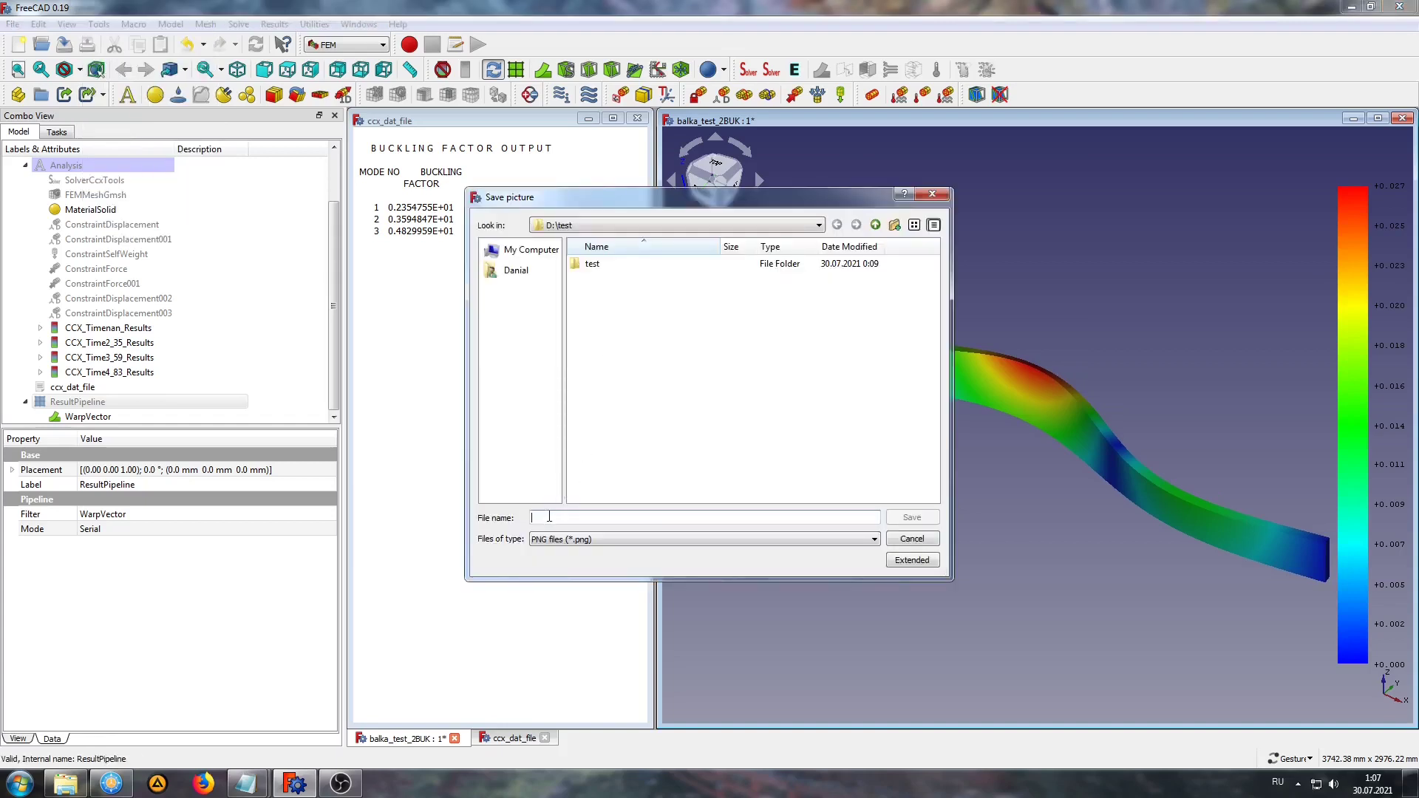
pyautogui.write('001')
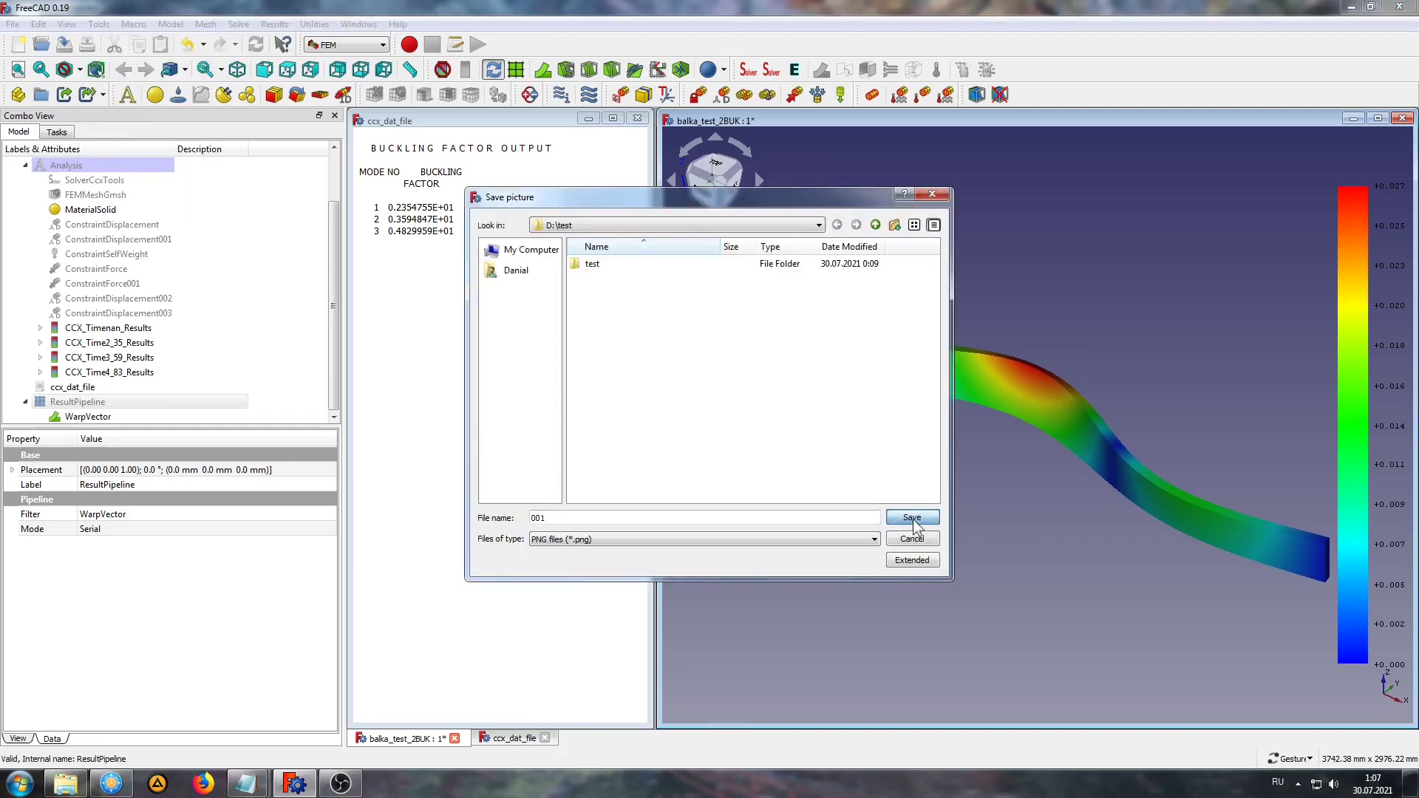
pyautogui.click(913, 518)
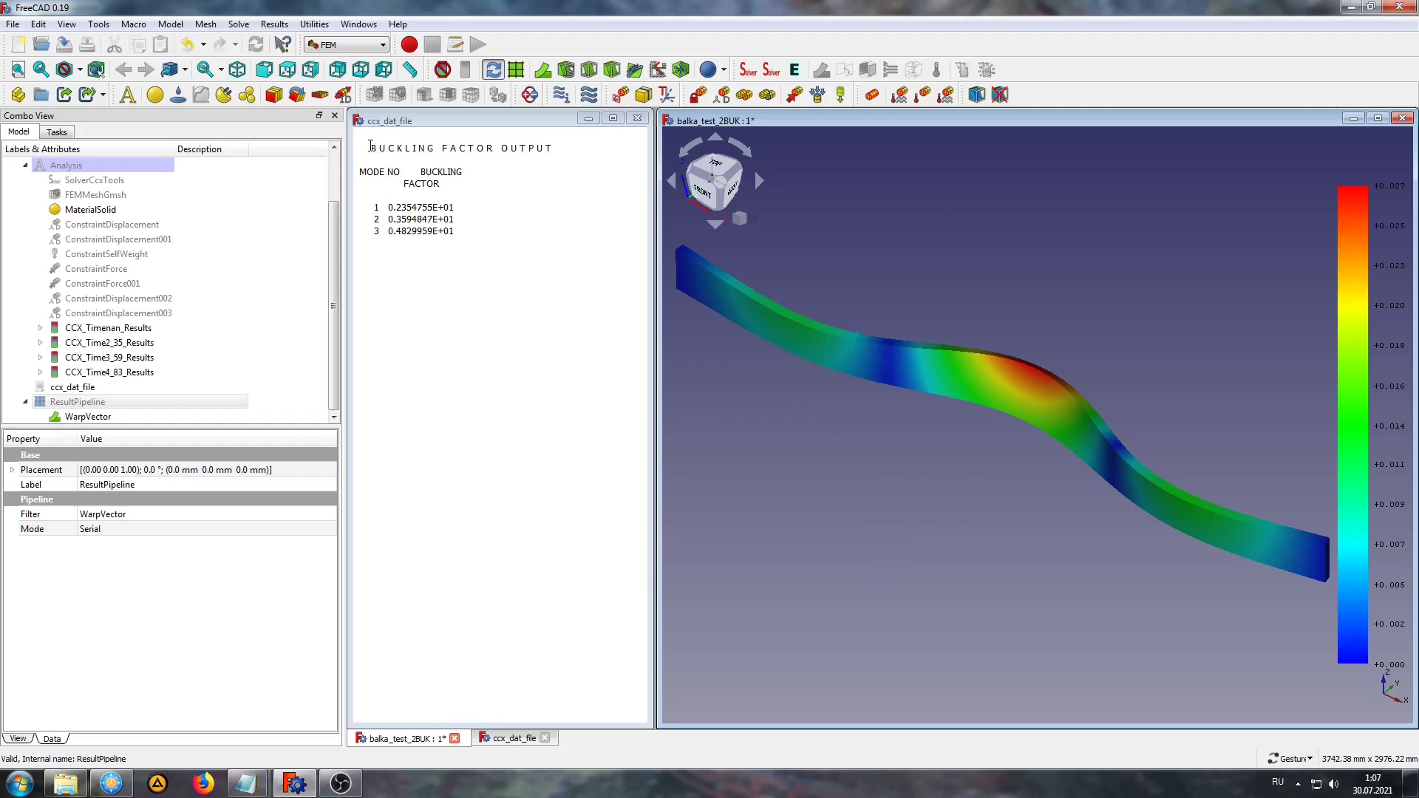
pyautogui.moveTo(371, 145); pyautogui.dragTo(457, 232)
# Paste the buckling factor output for modes 1–3 into the untitled Notepad document.
pyautogui.rightClick(428, 225)
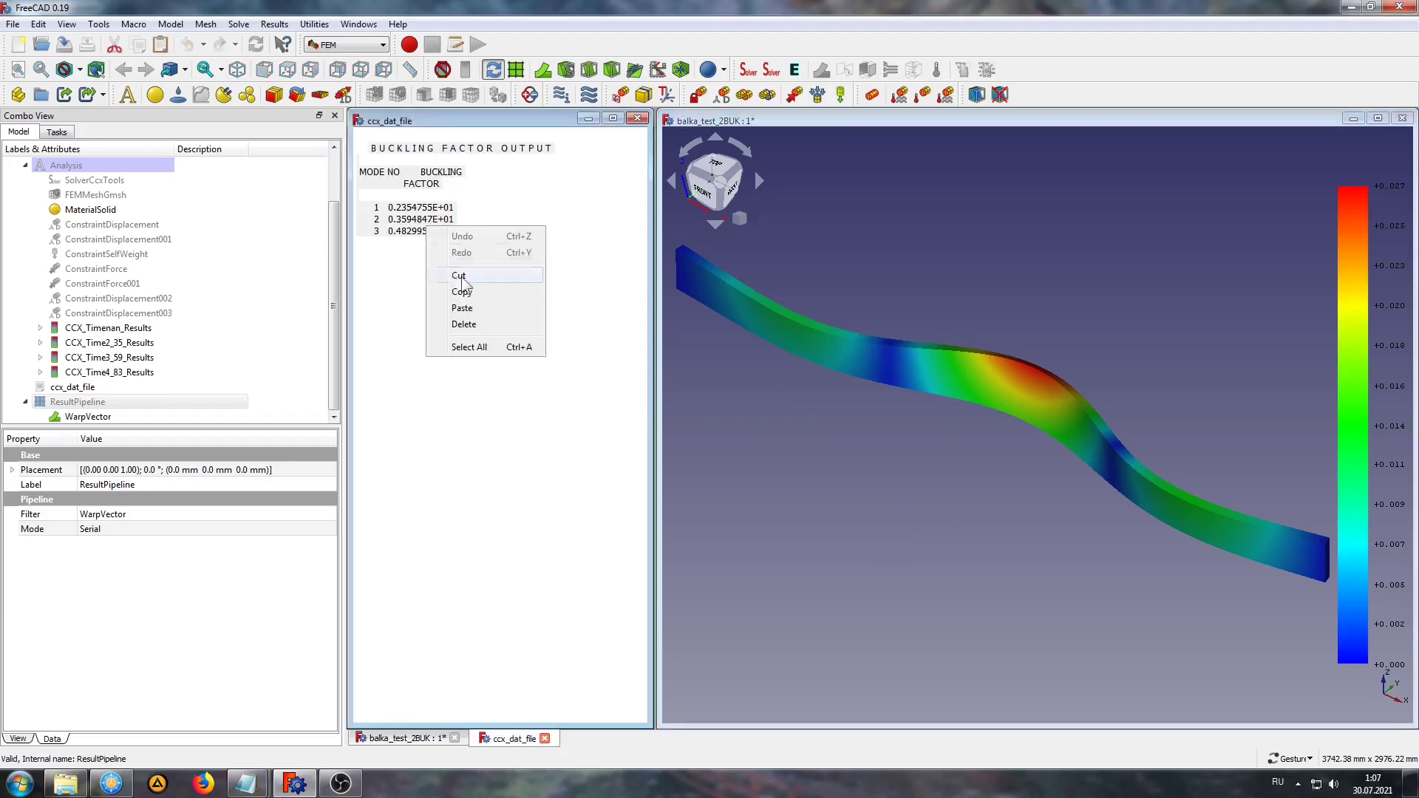
pyautogui.click(447, 289)
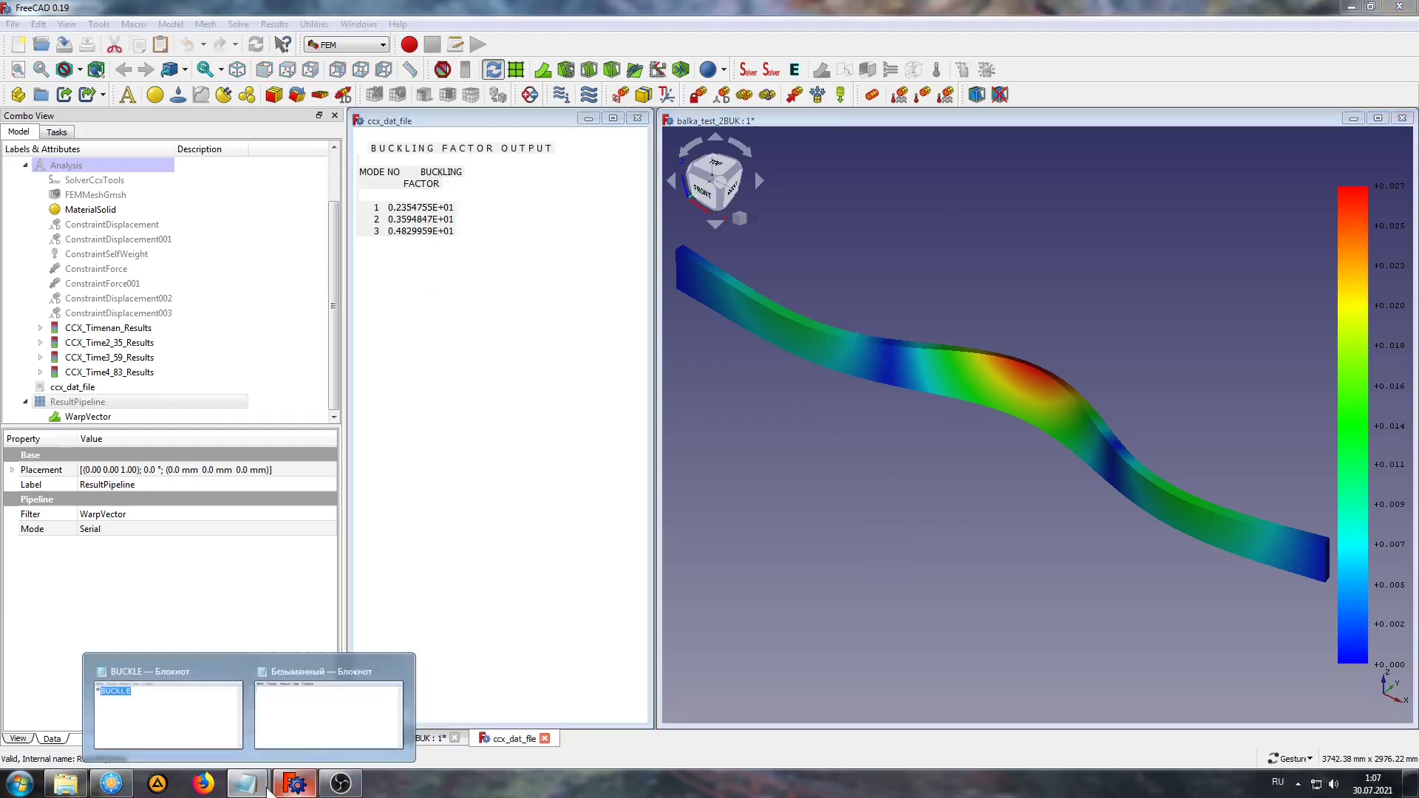
pyautogui.click(326, 698)
pyautogui.rightClick(811, 83)
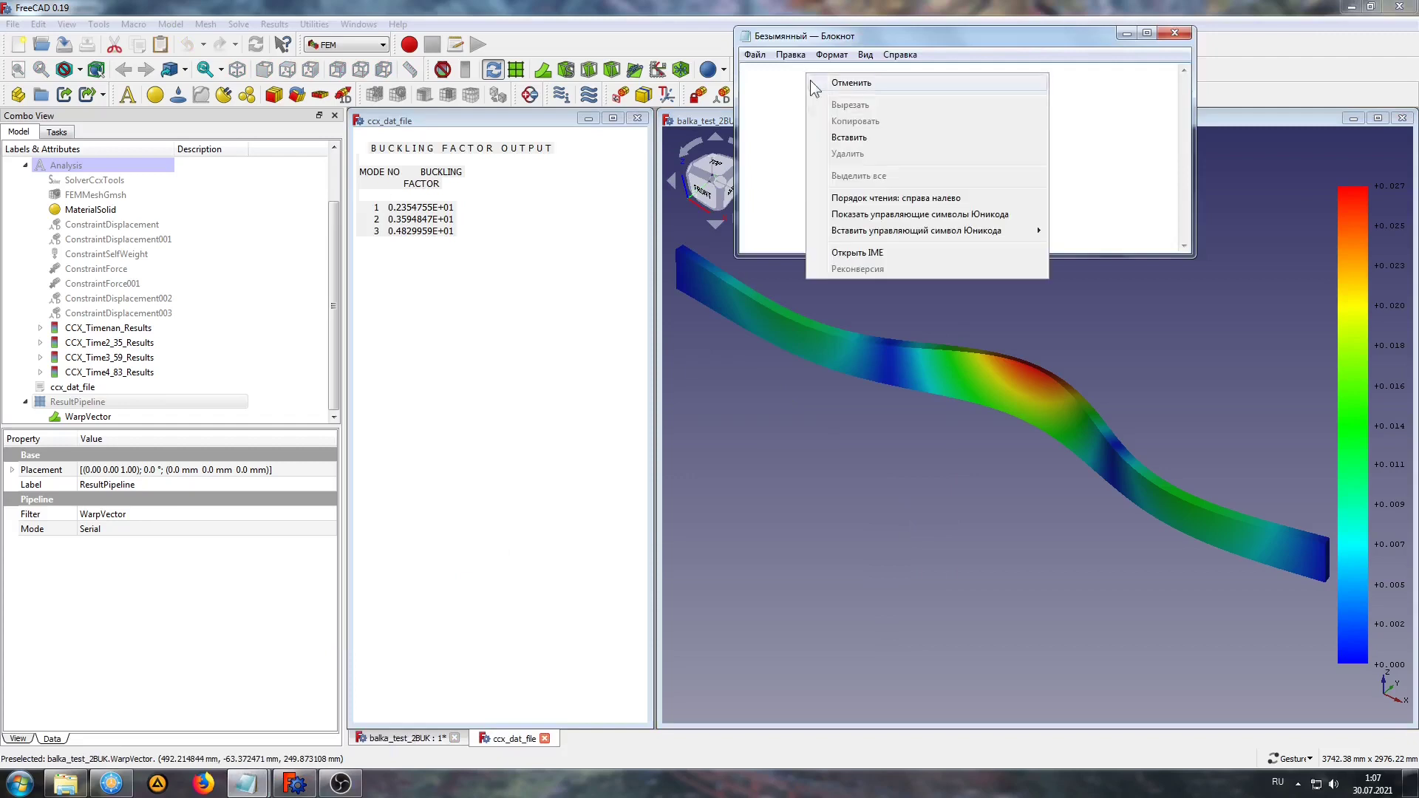
pyautogui.click(861, 138)
pyautogui.moveTo(880, 34)
pyautogui.mouseDown()
pyautogui.moveTo(877, 108)
pyautogui.moveTo(837, 169)
pyautogui.mouseUp()
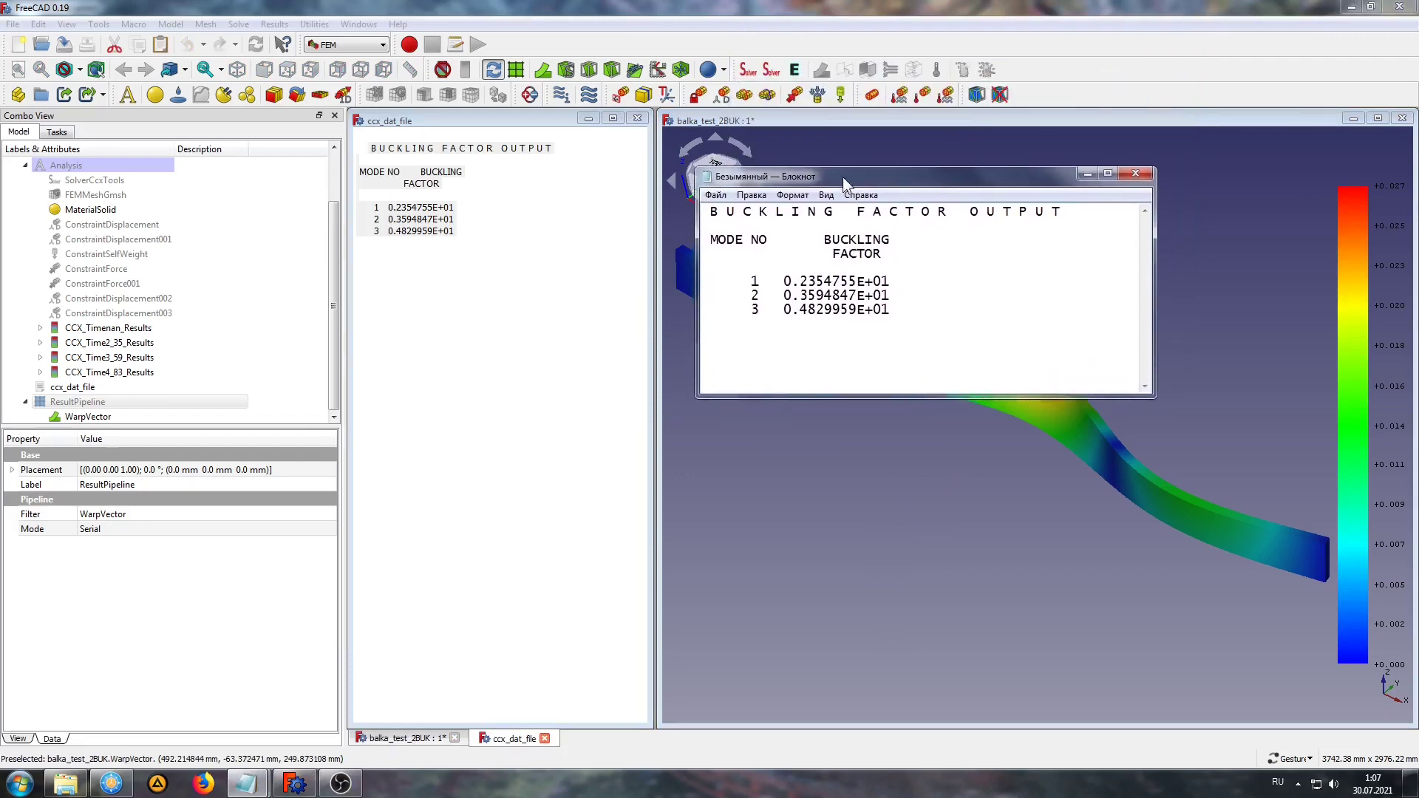
# View picture 001 from D:\test in Photo Viewer with Notepad's buckling factors alongside.
pyautogui.click(66, 784)
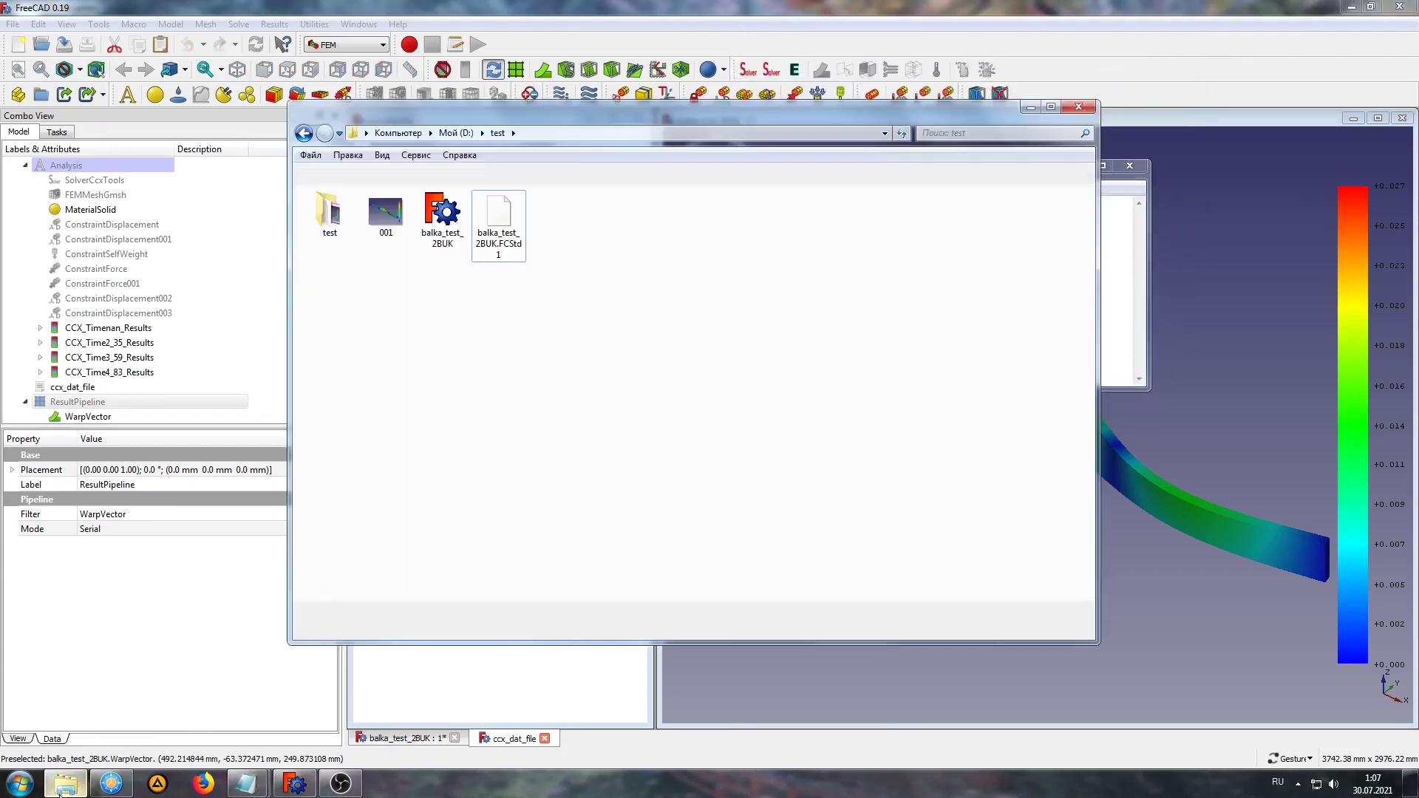
pyautogui.doubleClick(372, 216)
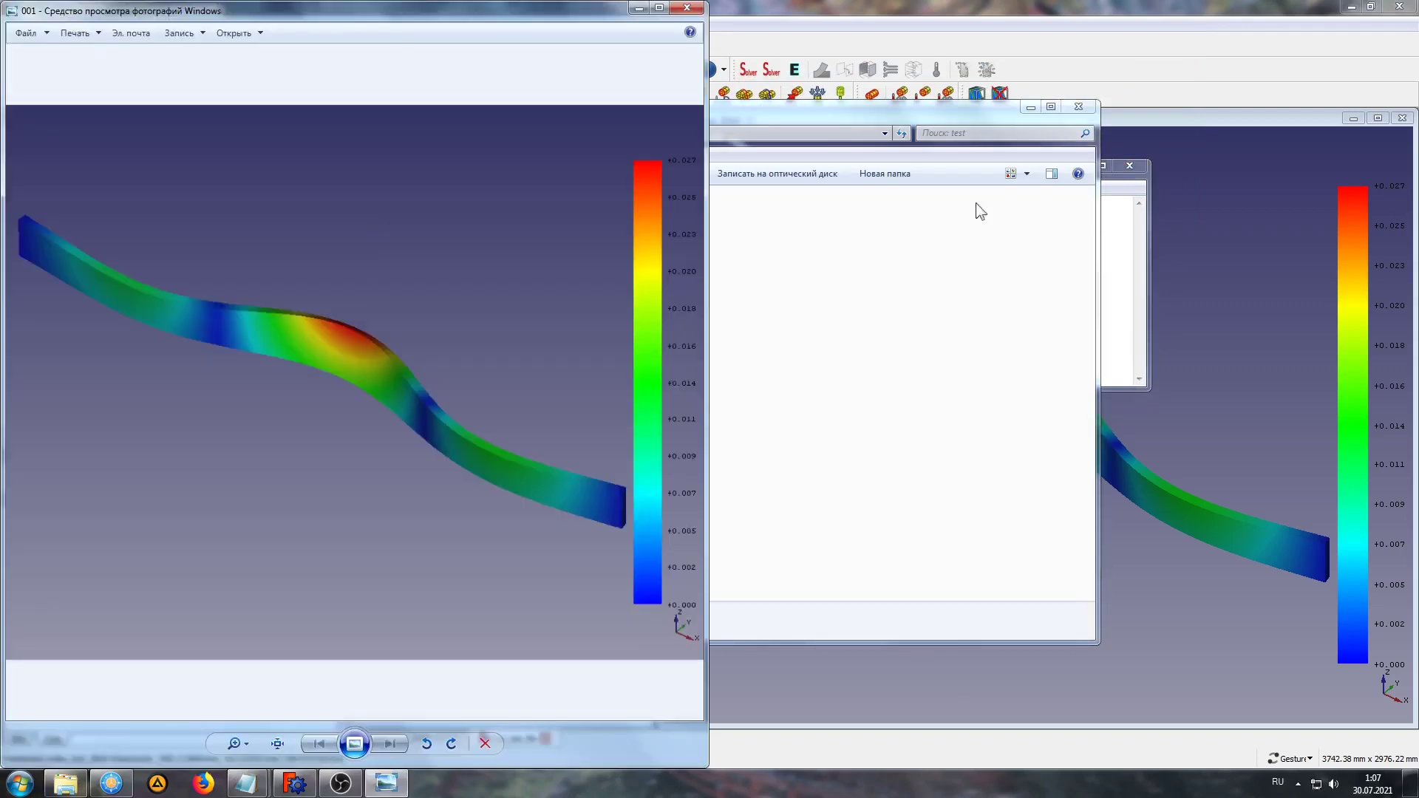
pyautogui.click(1030, 108)
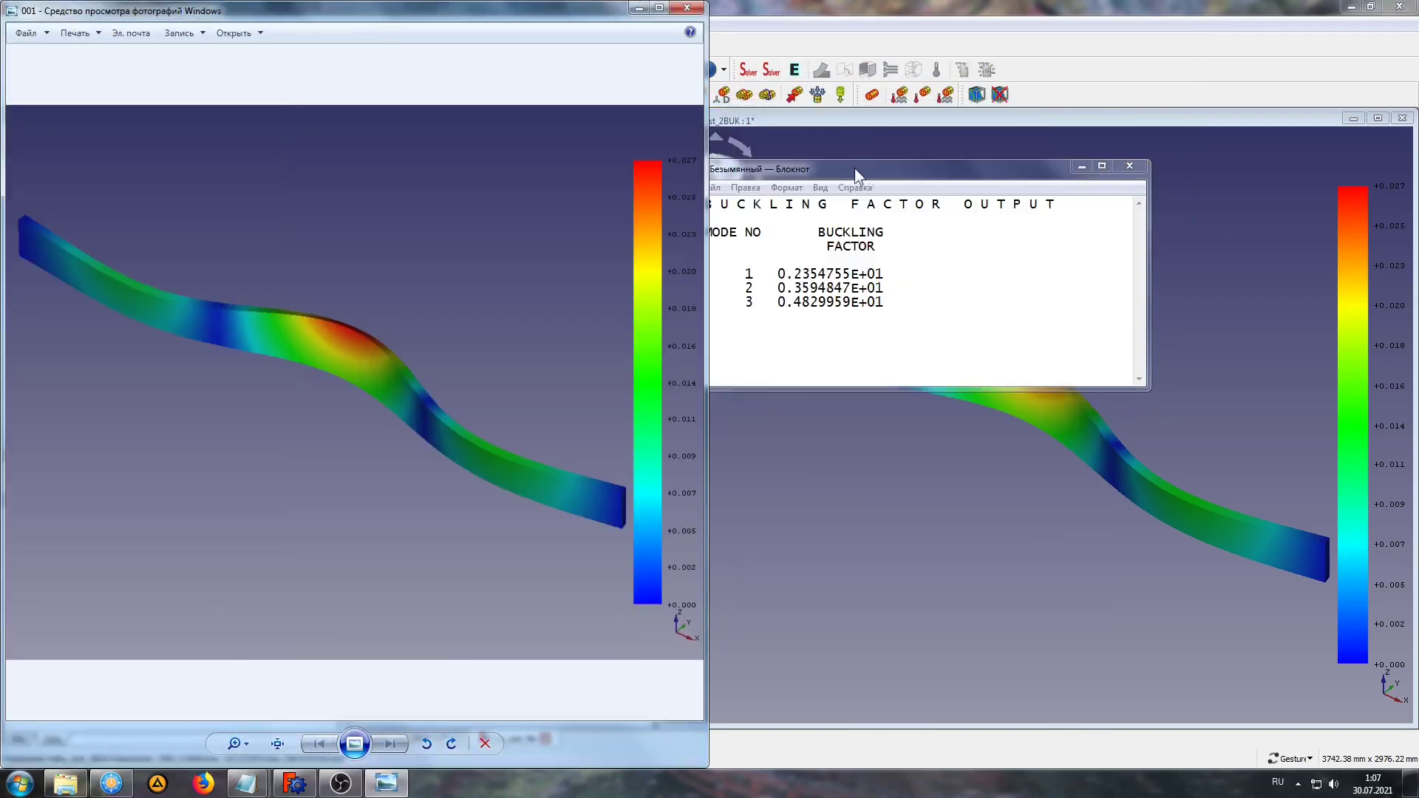
pyautogui.moveTo(855, 167); pyautogui.dragTo(899, 43)
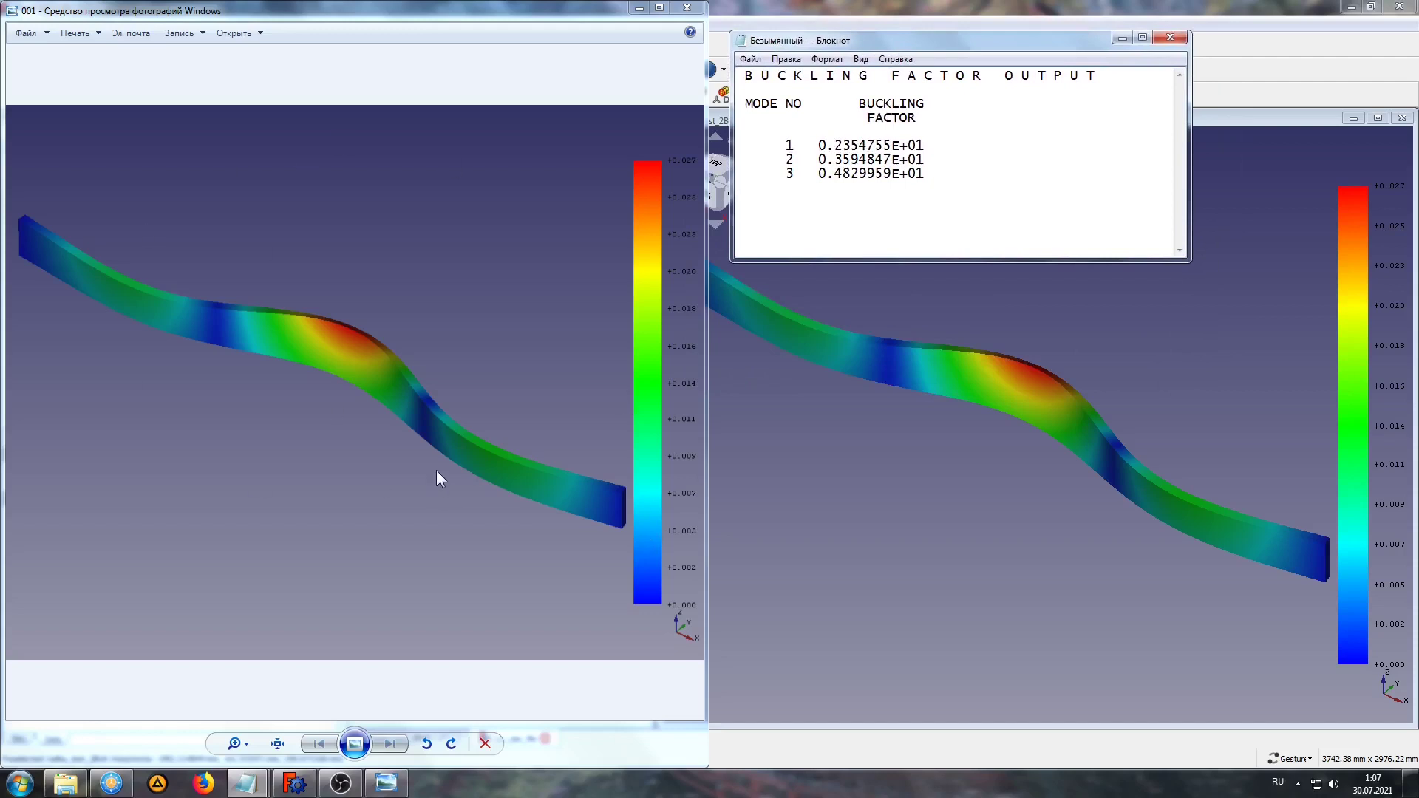
pyautogui.moveTo(816, 144); pyautogui.dragTo(926, 176)
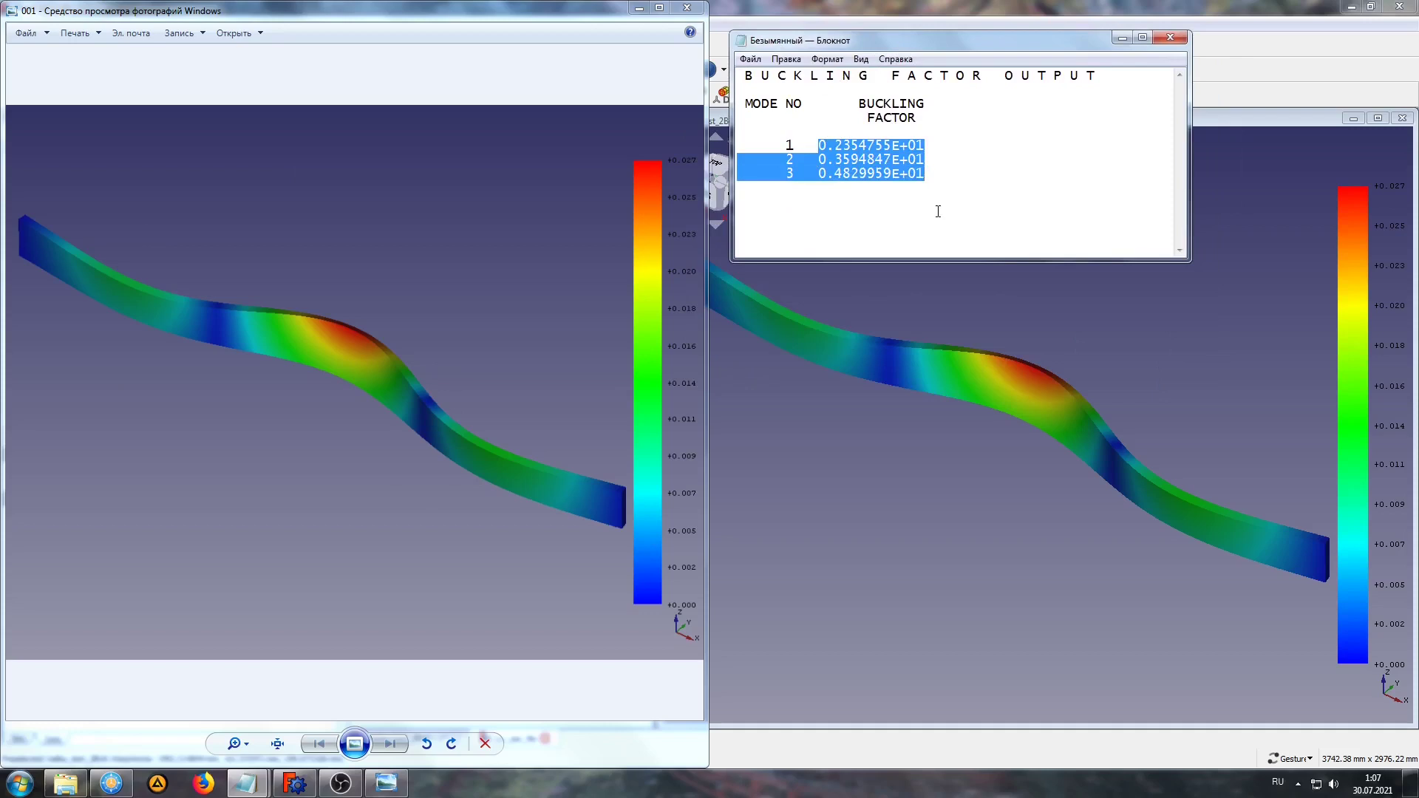
pyautogui.click(936, 178)
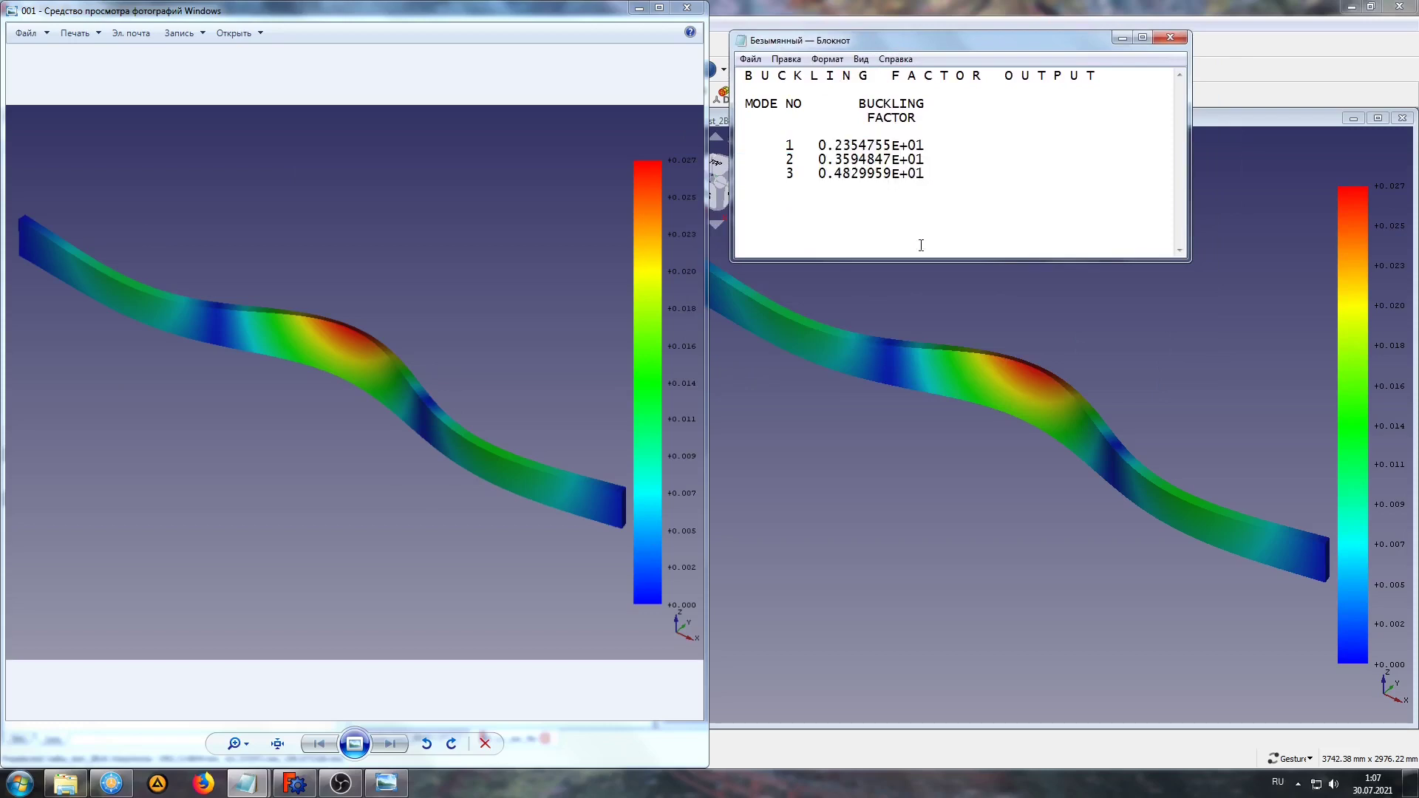
pyautogui.moveTo(827, 46); pyautogui.dragTo(809, 63)
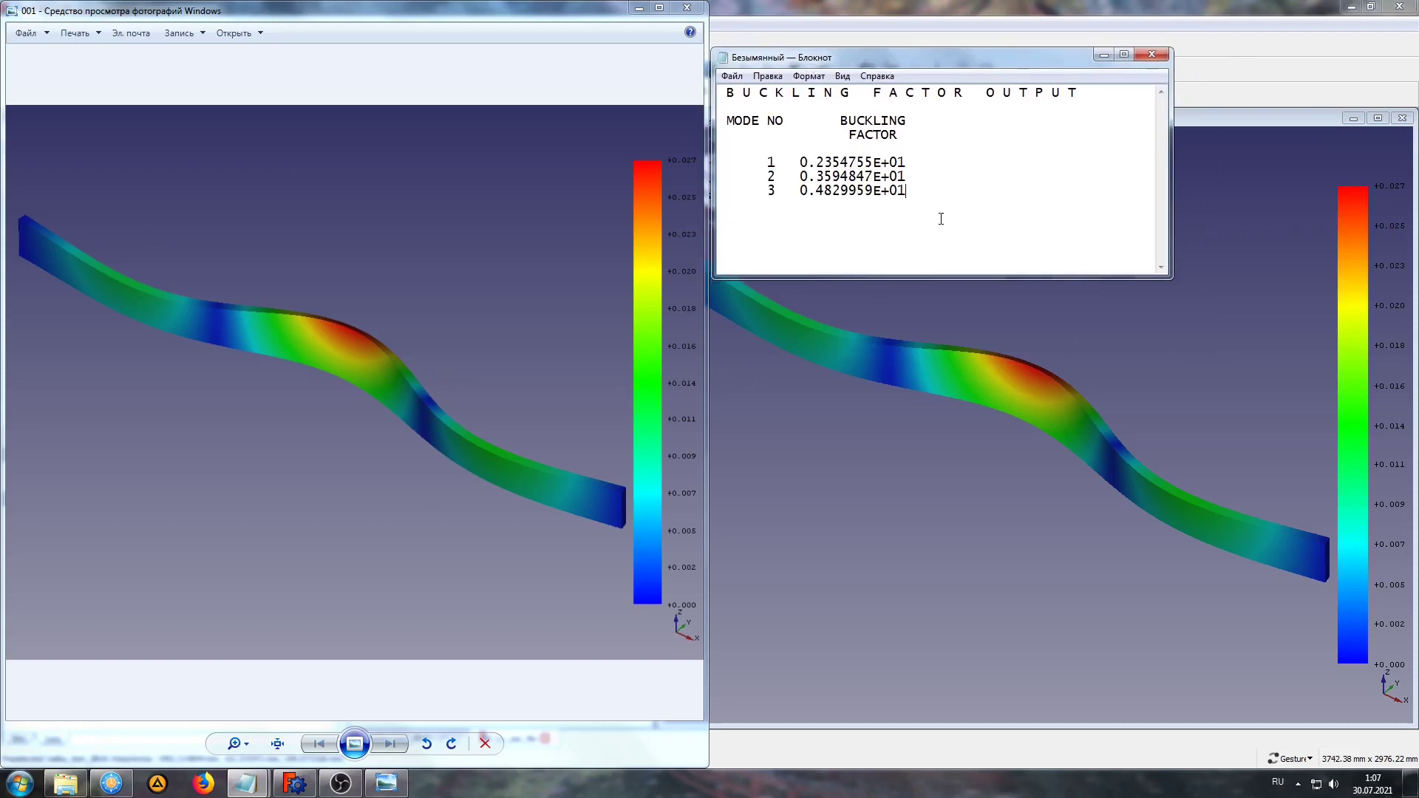